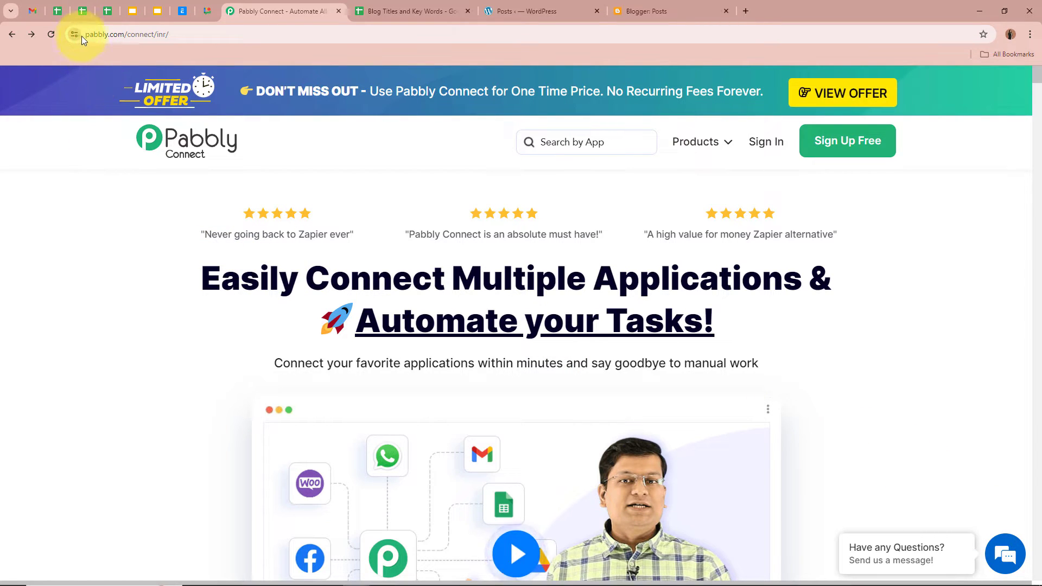
Sign in to Pabbly and launch Pabbly Connect from the All Pabbly Apps list
{"action": "left_click", "coordinate": [153, 35]}
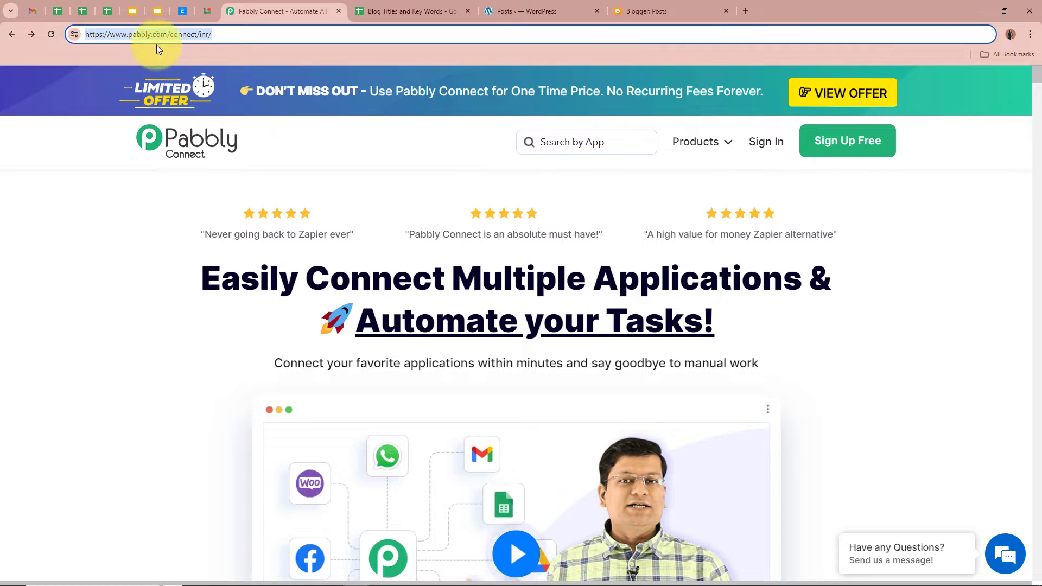
{"action": "left_click", "coordinate": [147, 255]}
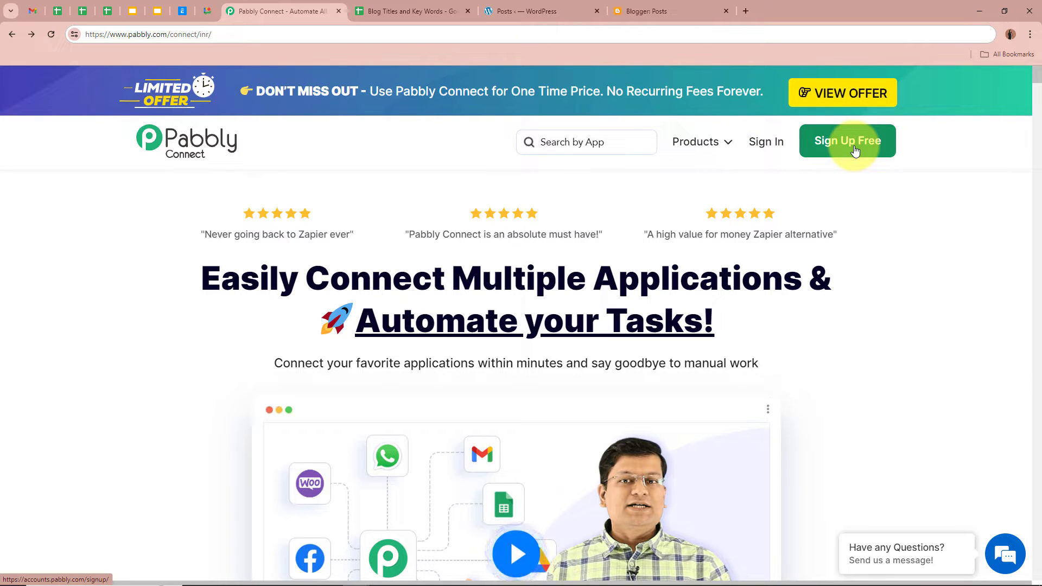
{"action": "left_click", "coordinate": [771, 147]}
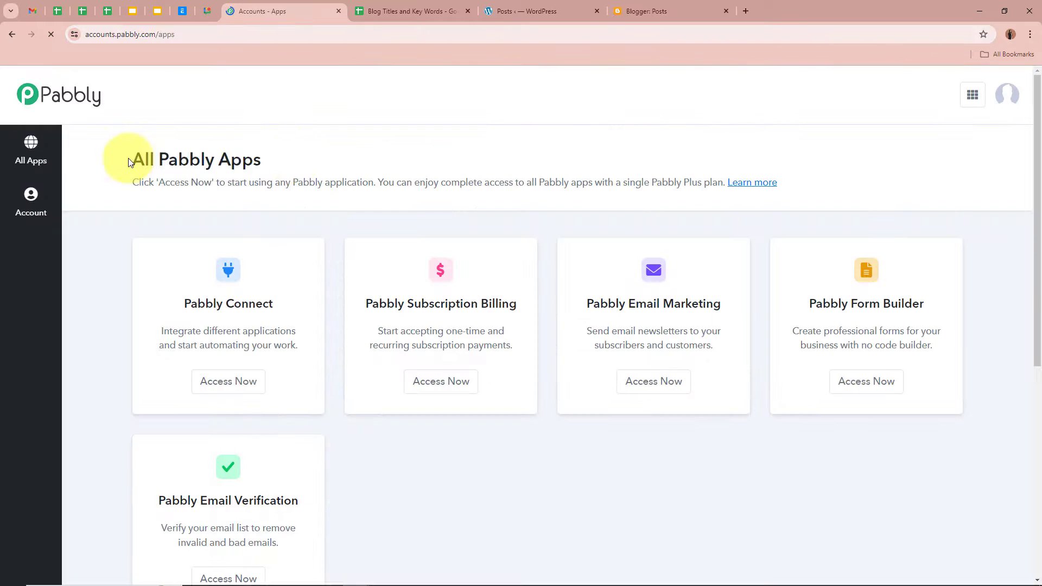
{"action": "left_click_drag", "start_coordinate": [128, 158], "coordinate": [295, 162]}
{"action": "left_click", "coordinate": [294, 157]}
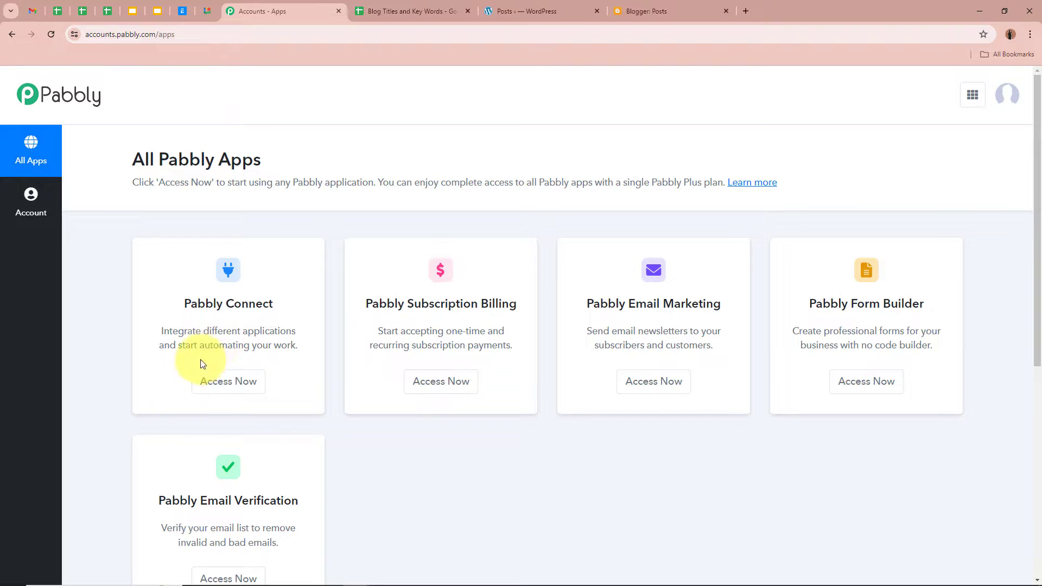
{"action": "left_click", "coordinate": [245, 384]}
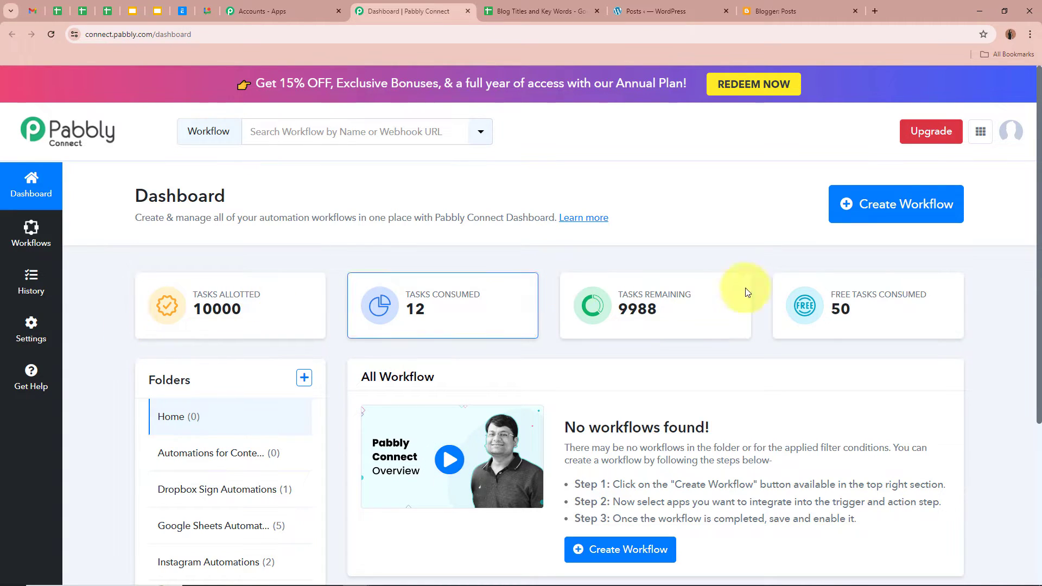
Start a new workflow and paste in its WordPress-to-Blogger workflow name
{"action": "left_click", "coordinate": [891, 205]}
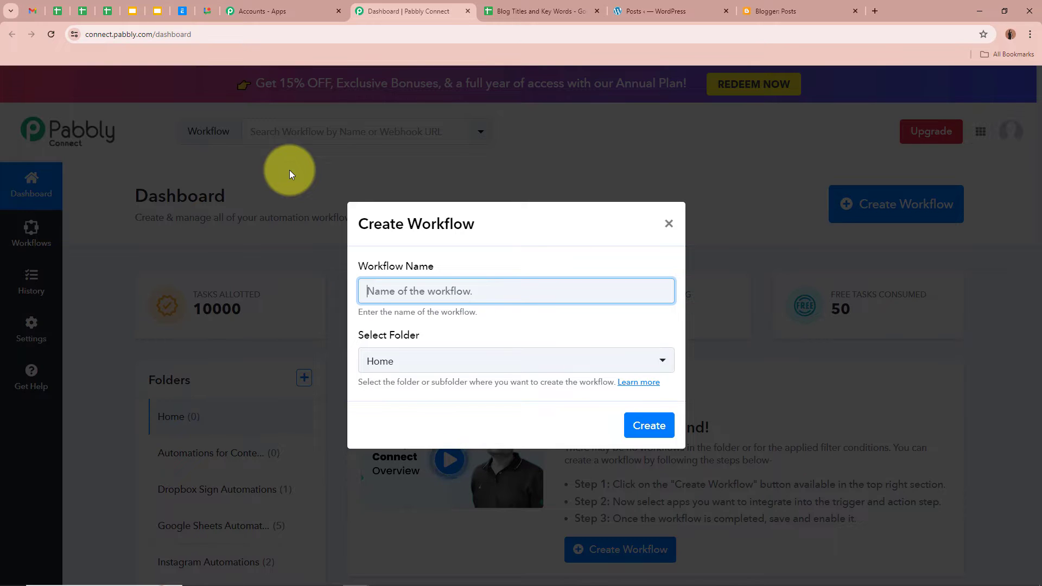
{"action": "type", "text": "Generate & Sync WordPress Blogs with Google Blogger using Google Generative AI"}
{"action": "left_click_drag", "start_coordinate": [368, 291], "coordinate": [695, 285]}
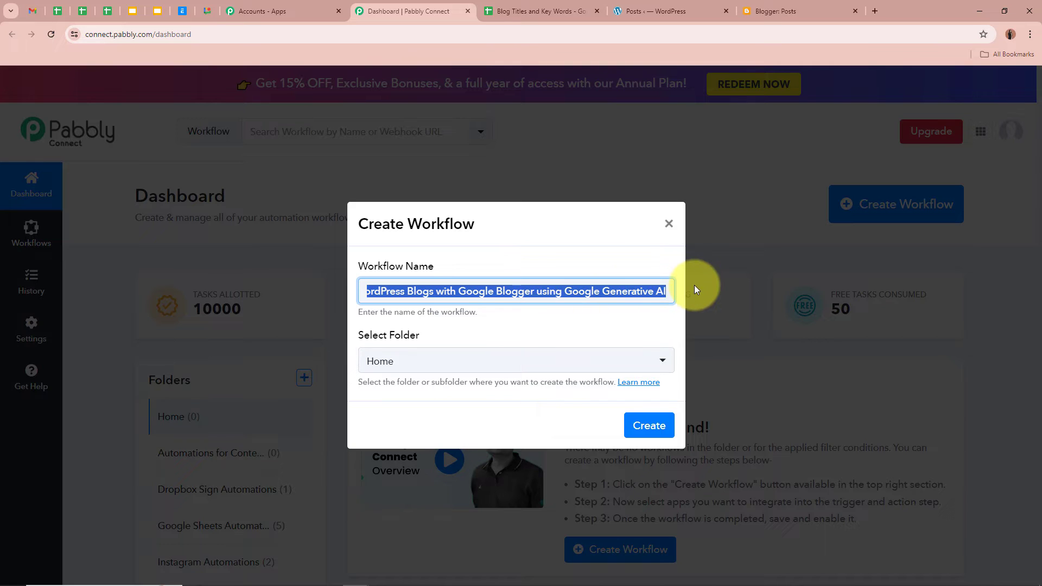
{"action": "left_click", "coordinate": [573, 328]}
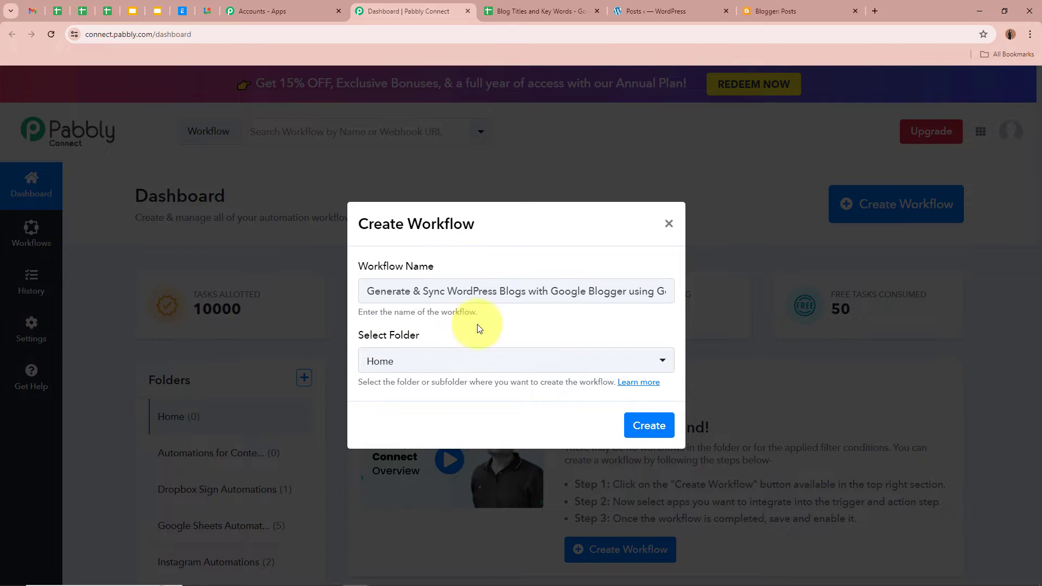
{"action": "left_click_drag", "start_coordinate": [449, 326], "coordinate": [344, 340]}
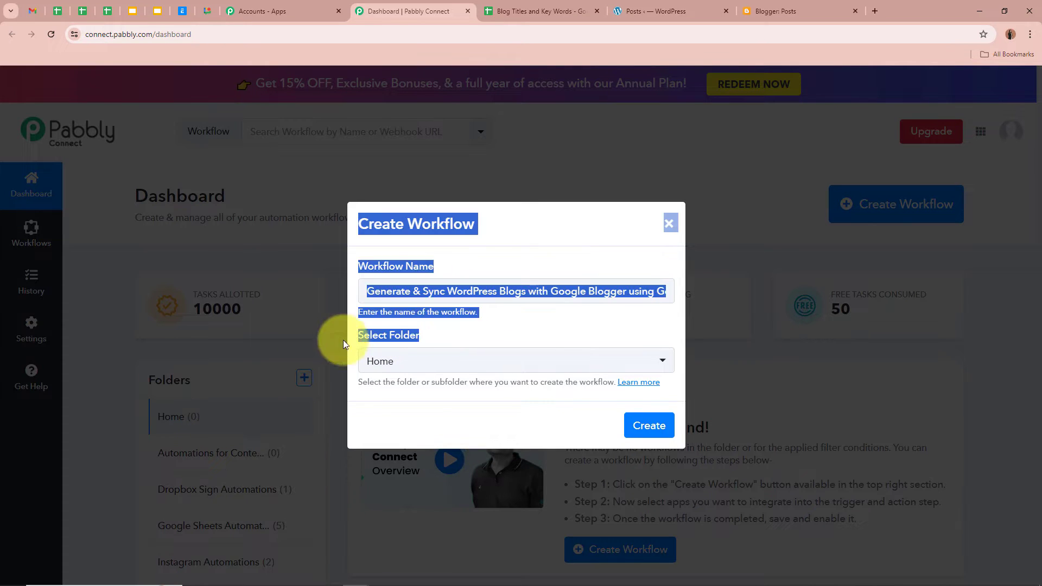
{"action": "left_click", "coordinate": [210, 480]}
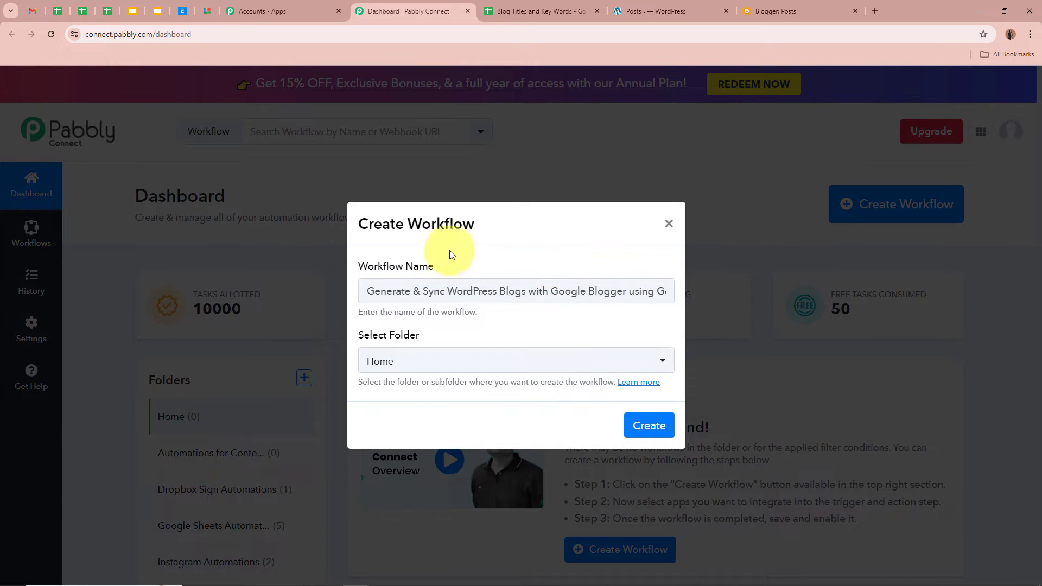
File the workflow in the Automations for Content Generation folder and create it
{"action": "left_click", "coordinate": [573, 364]}
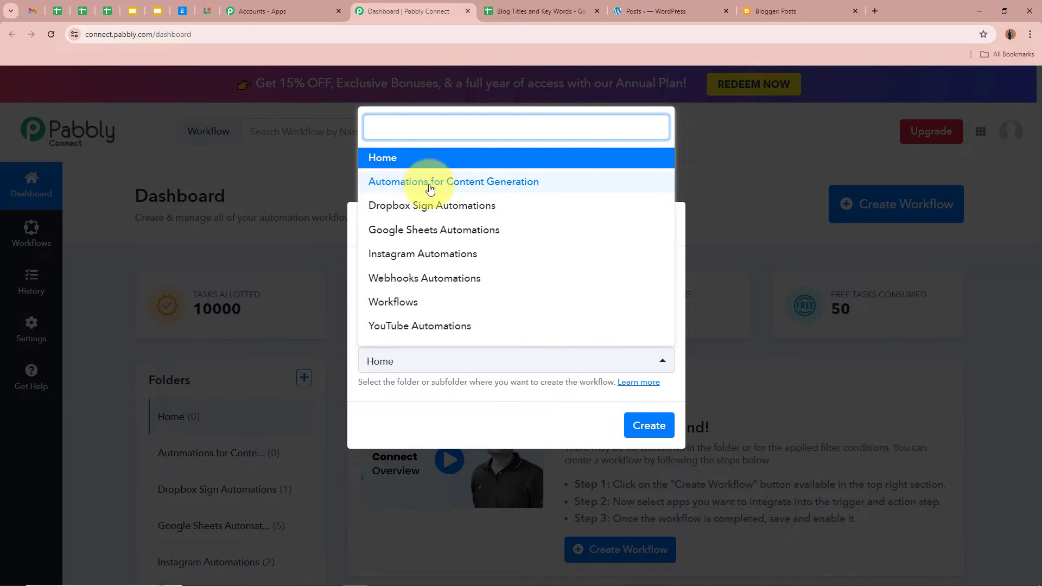
{"action": "left_click", "coordinate": [513, 183]}
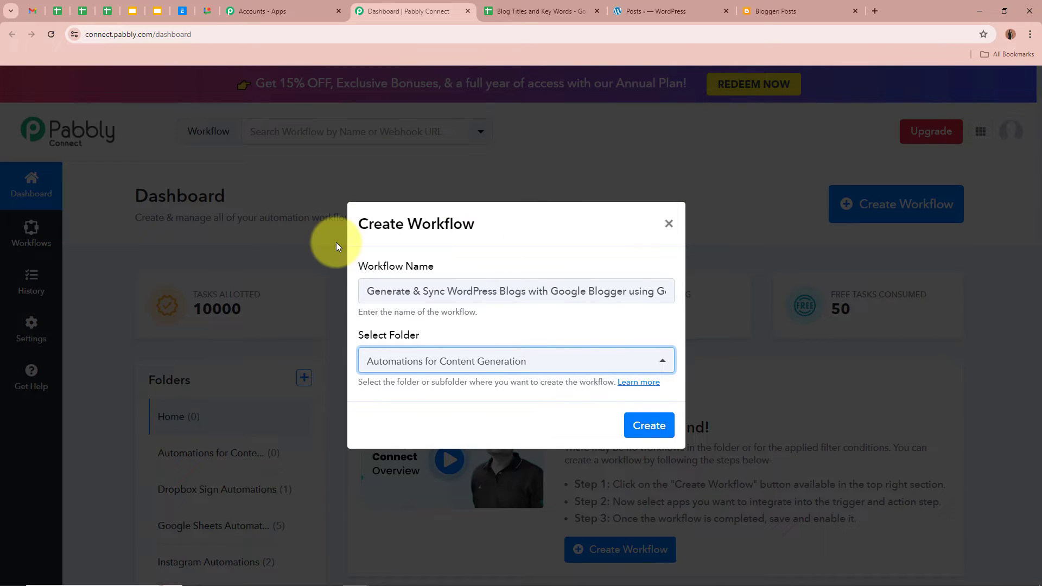
{"action": "left_click_drag", "start_coordinate": [359, 264], "coordinate": [437, 267]}
{"action": "left_click_drag", "start_coordinate": [357, 332], "coordinate": [482, 331]}
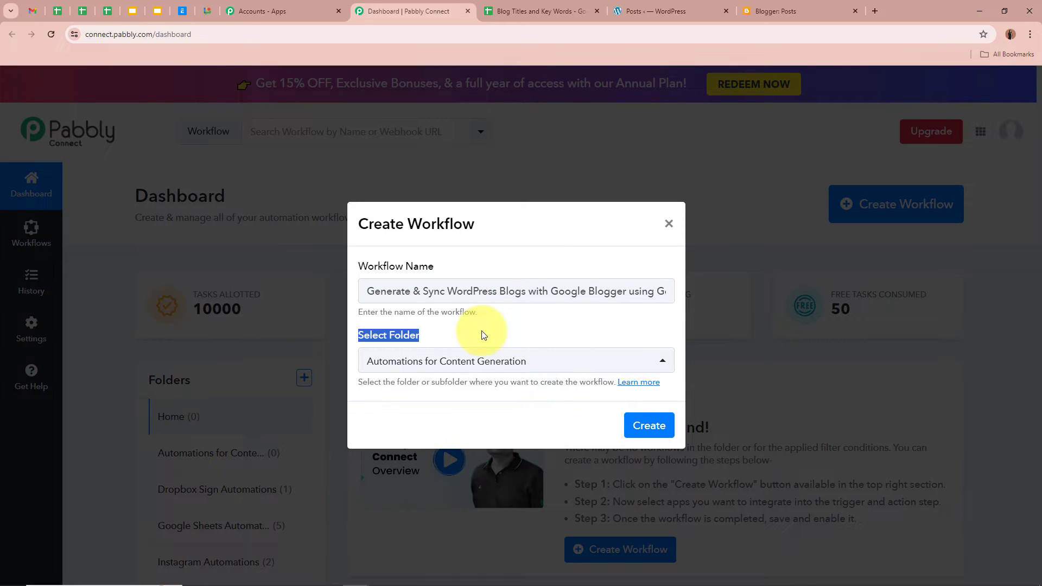
{"action": "left_click", "coordinate": [643, 426]}
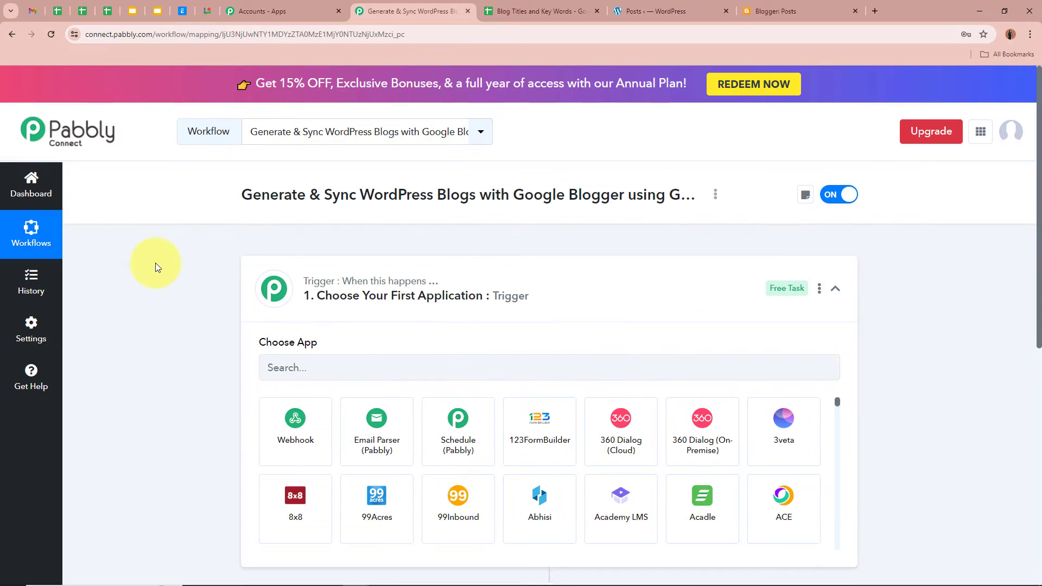
Search 'Google' in the Trigger step and choose Google Sheets as the trigger app
{"action": "left_click_drag", "start_coordinate": [240, 194], "coordinate": [657, 193]}
{"action": "left_click", "coordinate": [653, 247]}
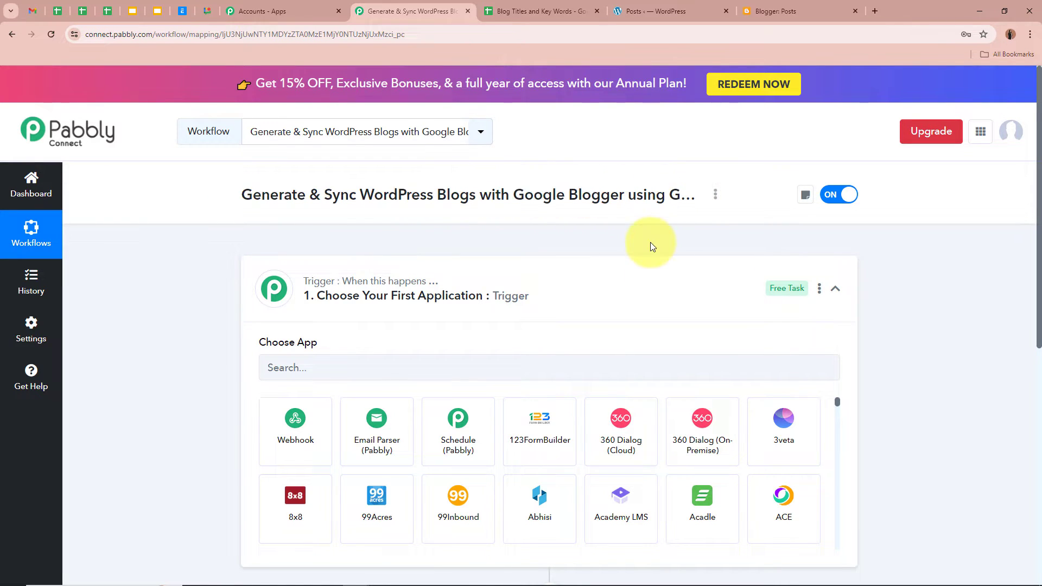
{"action": "left_click", "coordinate": [653, 286]}
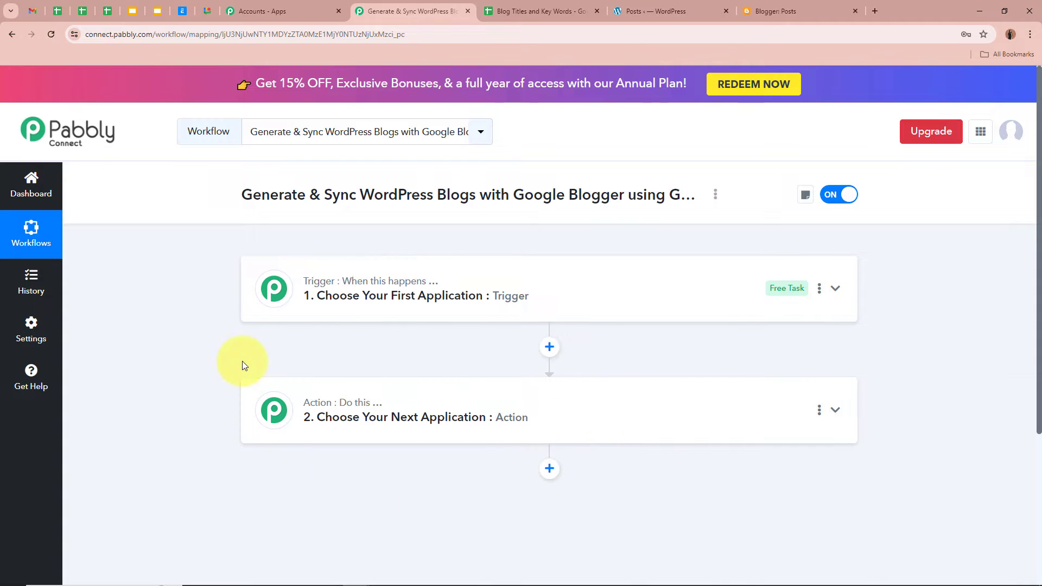
{"action": "left_click", "coordinate": [840, 291]}
{"action": "left_click", "coordinate": [428, 361]}
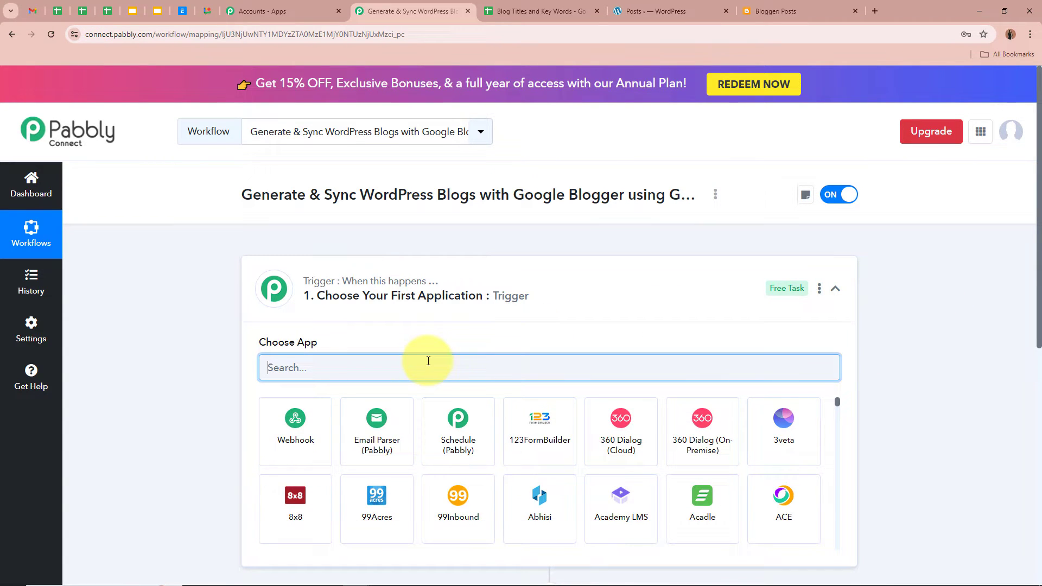
{"action": "type", "text": "Google"}
{"action": "left_click", "coordinate": [545, 516]}
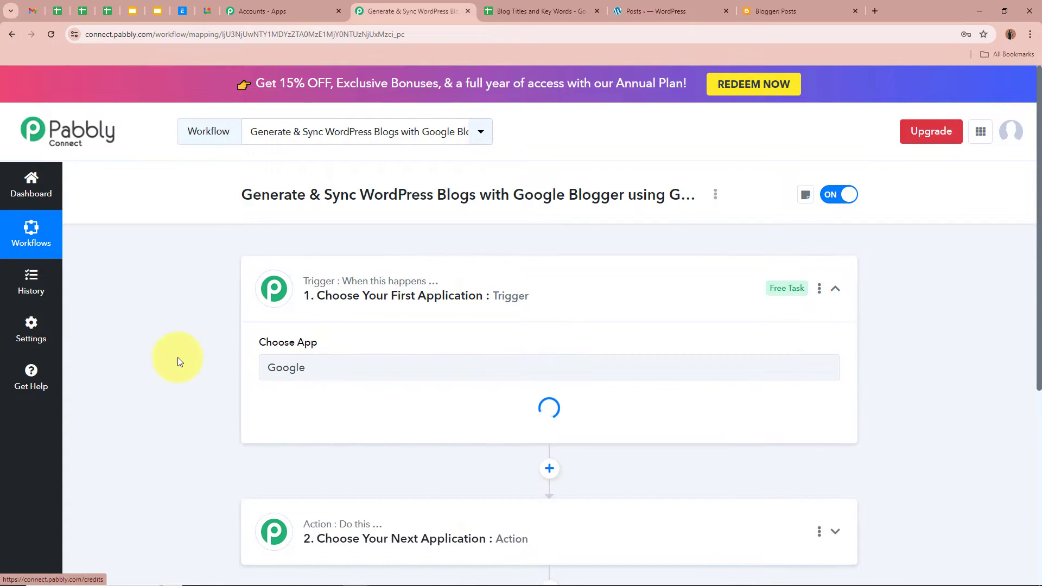
{"action": "left_click", "coordinate": [570, 4]}
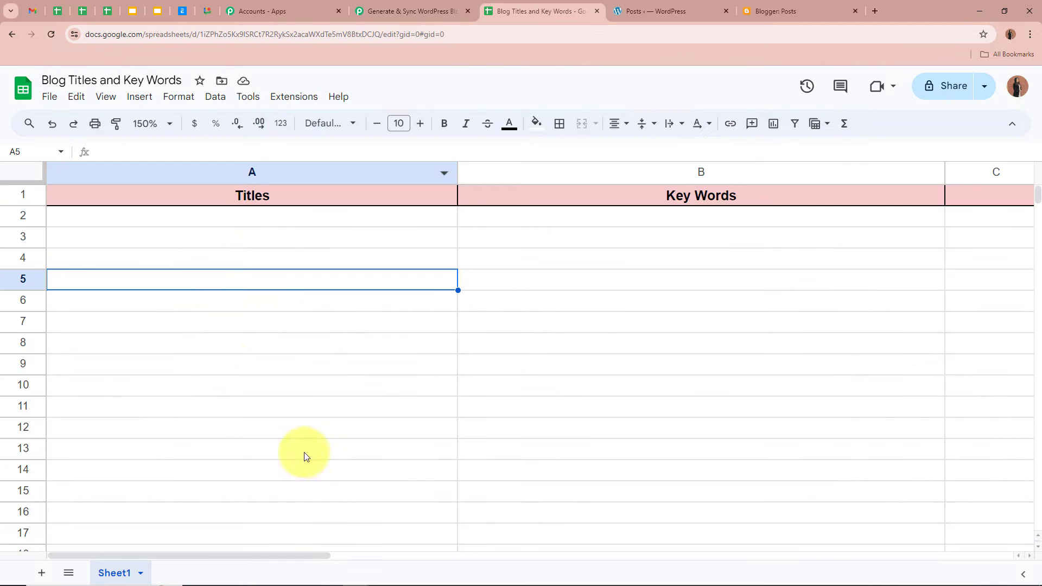
Check the empty Titles (A2) and Key Words (B2) cells of the spreadsheet
{"action": "left_click", "coordinate": [259, 218]}
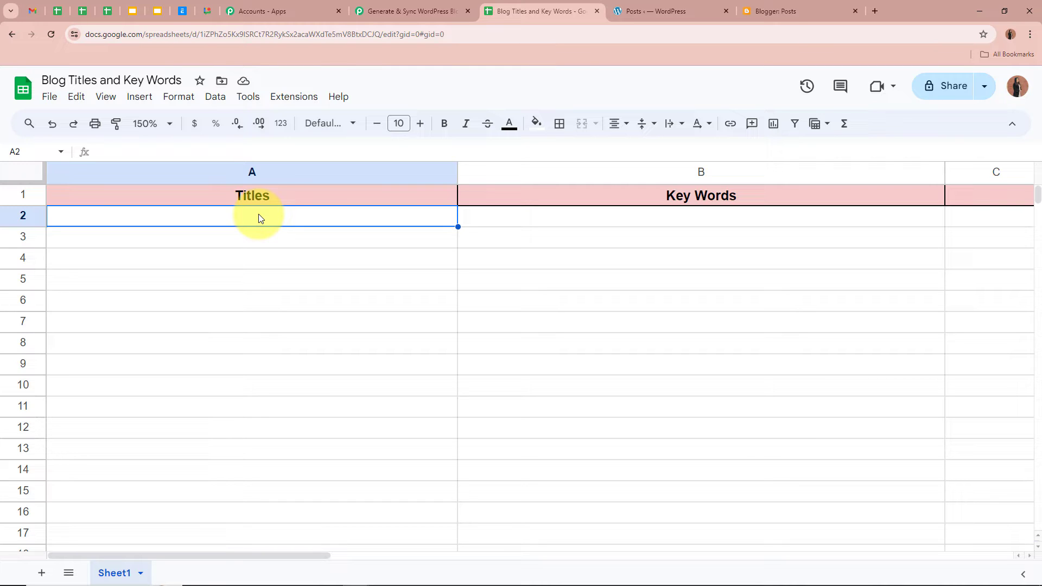
{"action": "left_click", "coordinate": [688, 217]}
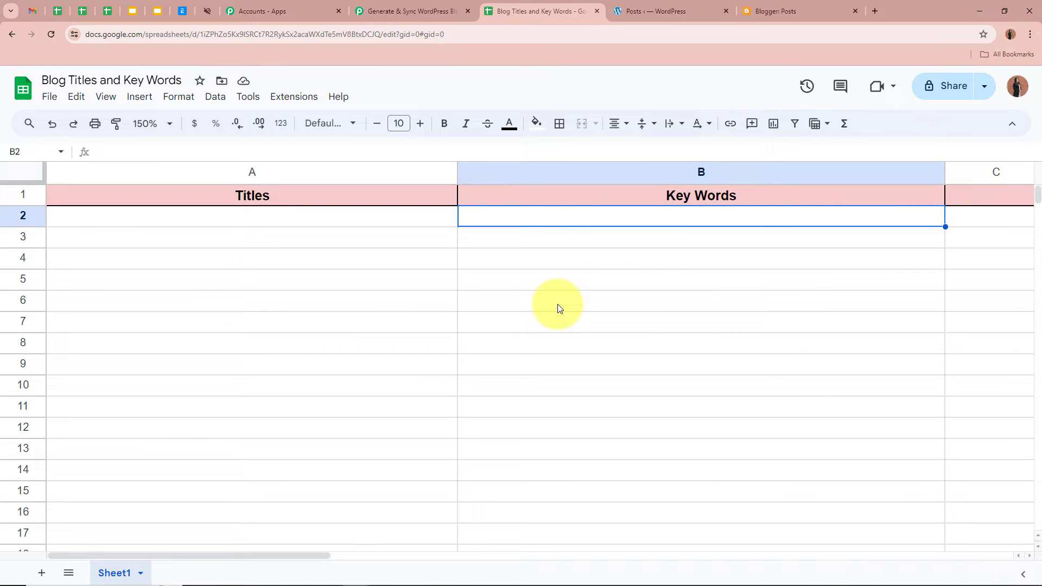
{"action": "left_click", "coordinate": [282, 219]}
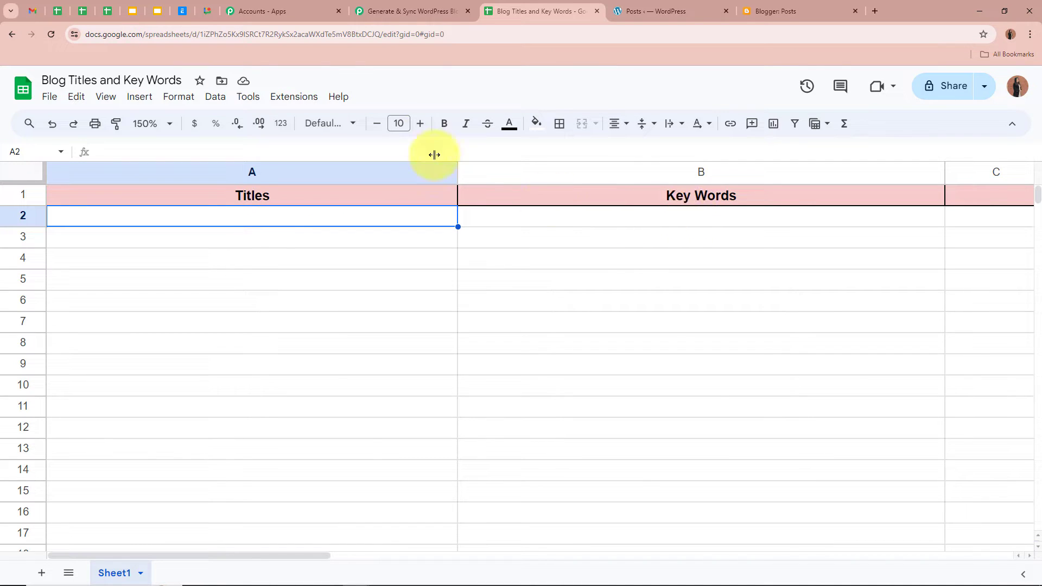
{"action": "left_click", "coordinate": [411, 11]}
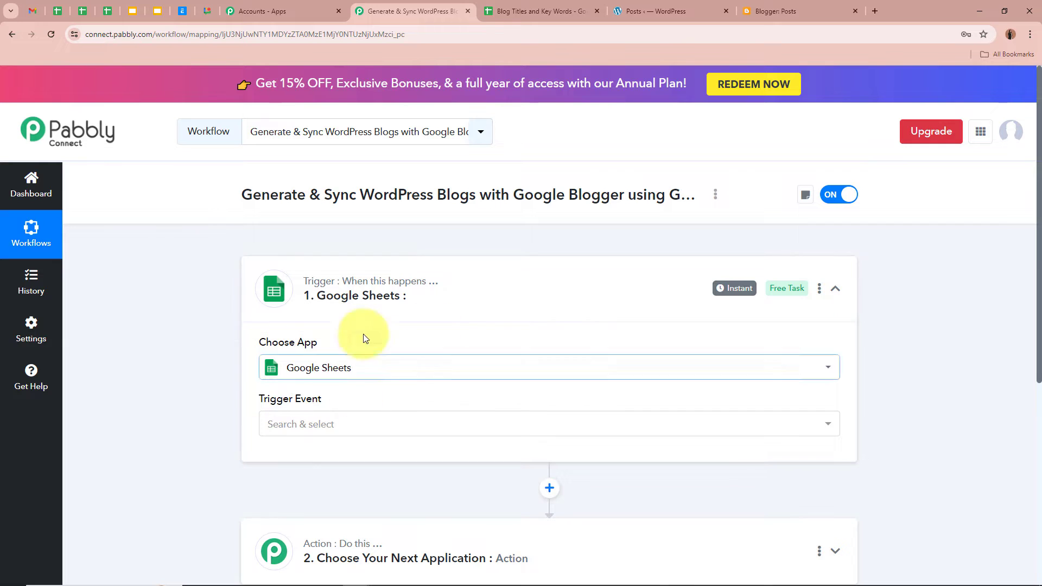
Set the Google Sheets trigger event to New or Updated Spreadsheet Row
{"action": "left_click", "coordinate": [347, 432]}
{"action": "left_click", "coordinate": [465, 495]}
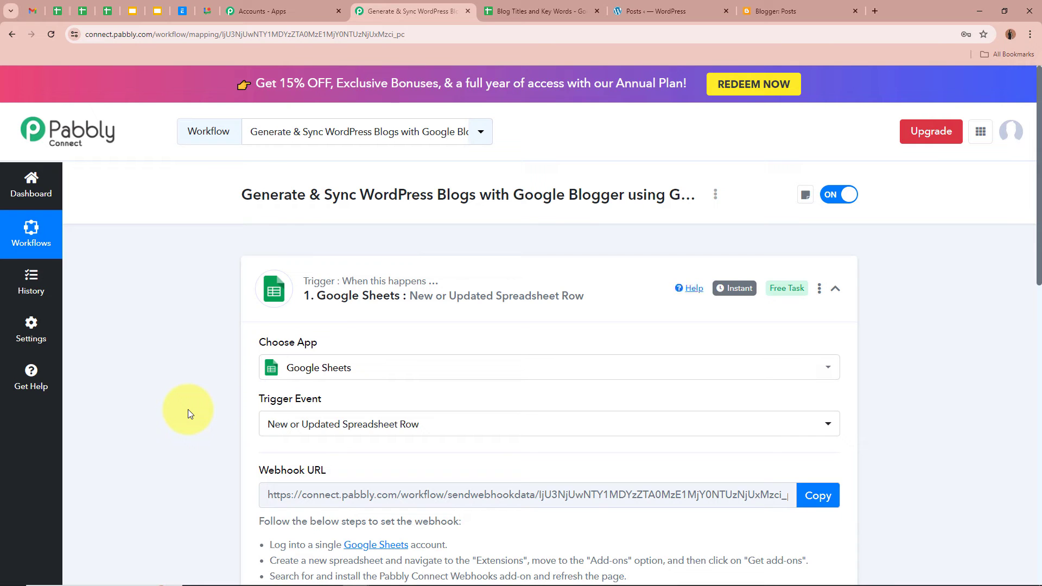
{"action": "left_click", "coordinate": [542, 10]}
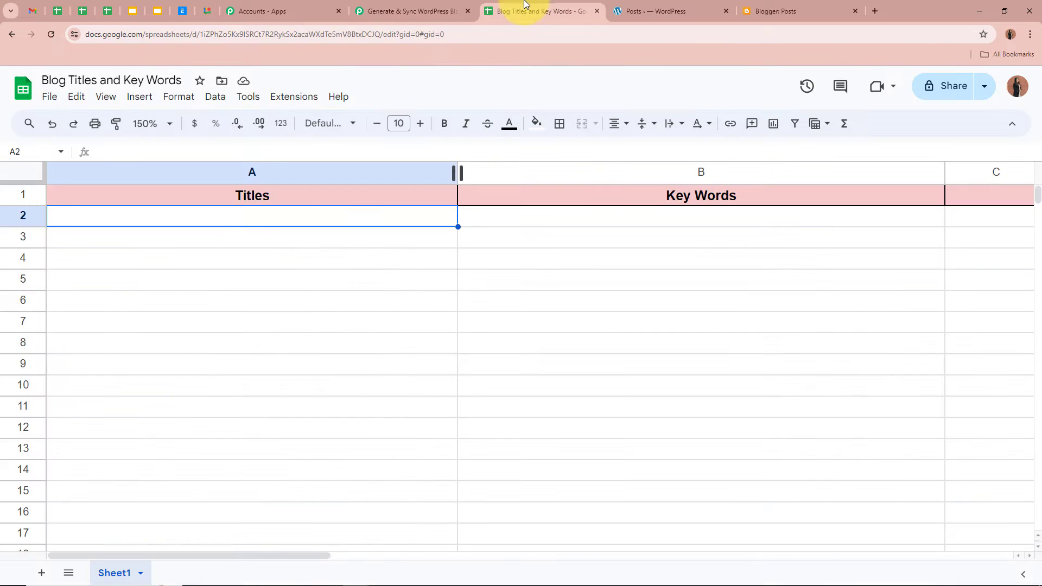
{"action": "left_click", "coordinate": [598, 221]}
{"action": "left_click", "coordinate": [405, 11]}
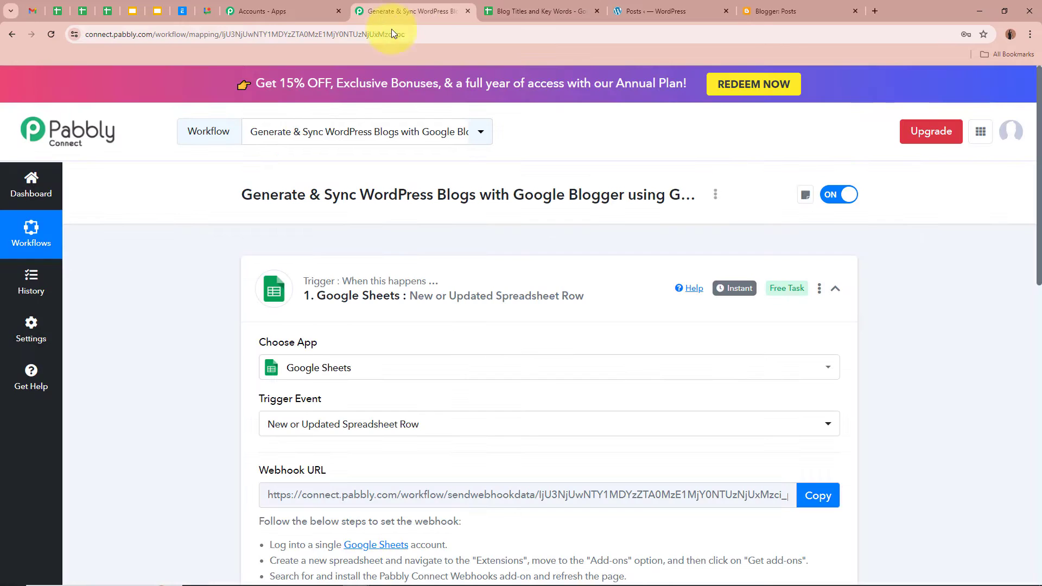
{"action": "scroll", "coordinate": [172, 395], "scroll_direction": "down", "scroll_amount": 2}
{"action": "scroll", "coordinate": [172, 396], "scroll_direction": "down", "scroll_amount": 1}
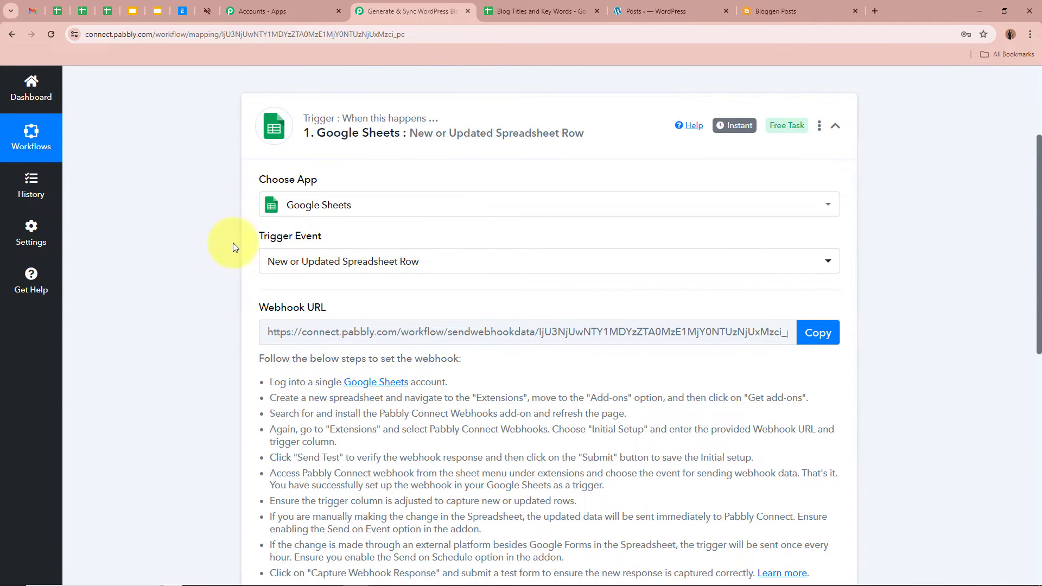
{"action": "scroll", "coordinate": [208, 255], "scroll_direction": "down", "scroll_amount": 1}
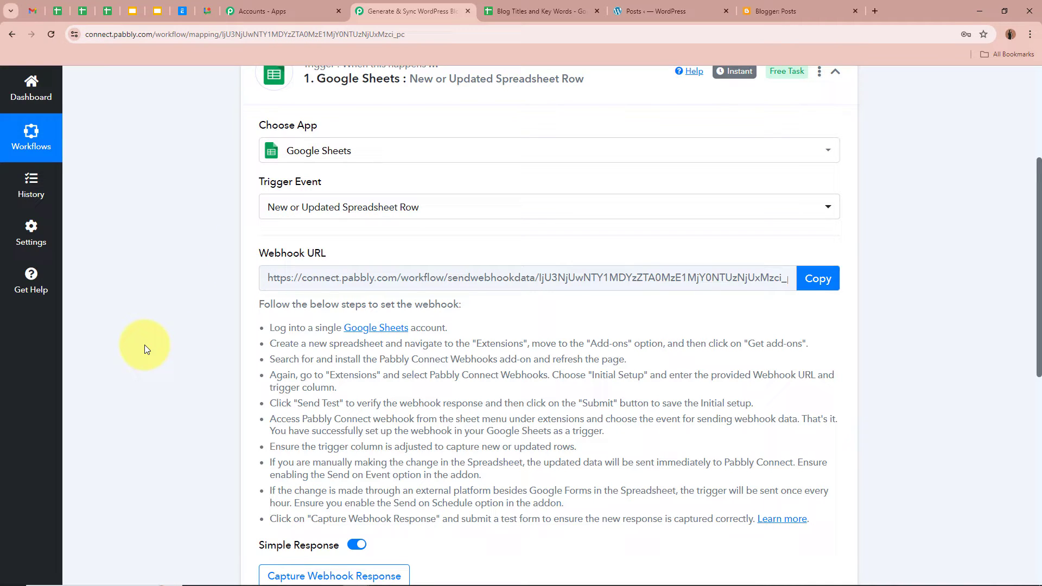
Copy the trigger's webhook URL from the setup instructions for use in the sheet
{"action": "left_click", "coordinate": [508, 11]}
{"action": "left_click", "coordinate": [369, 13]}
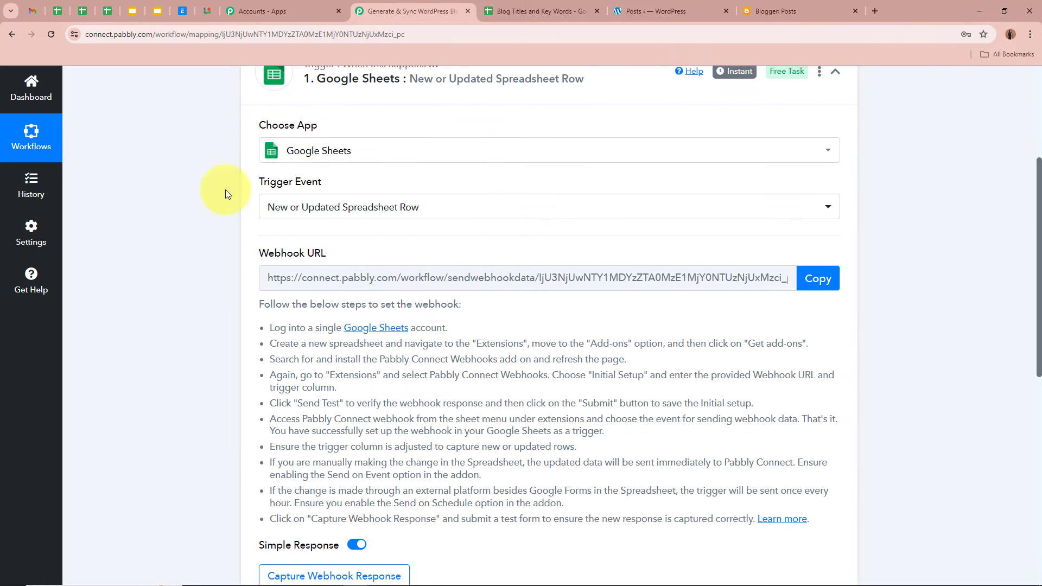
{"action": "scroll", "coordinate": [181, 260], "scroll_direction": "down", "scroll_amount": 3}
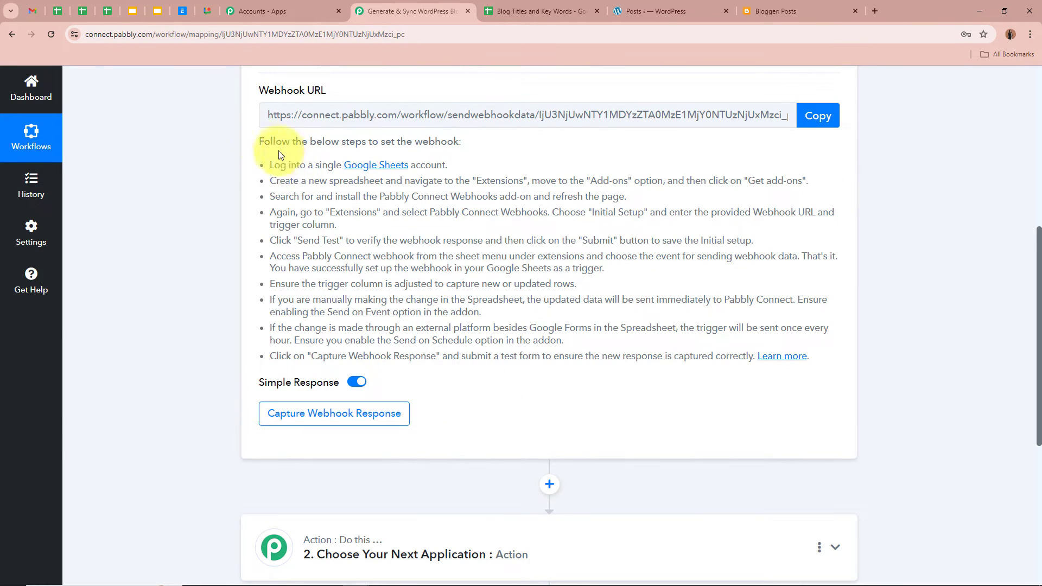
{"action": "left_click_drag", "start_coordinate": [261, 142], "coordinate": [741, 353]}
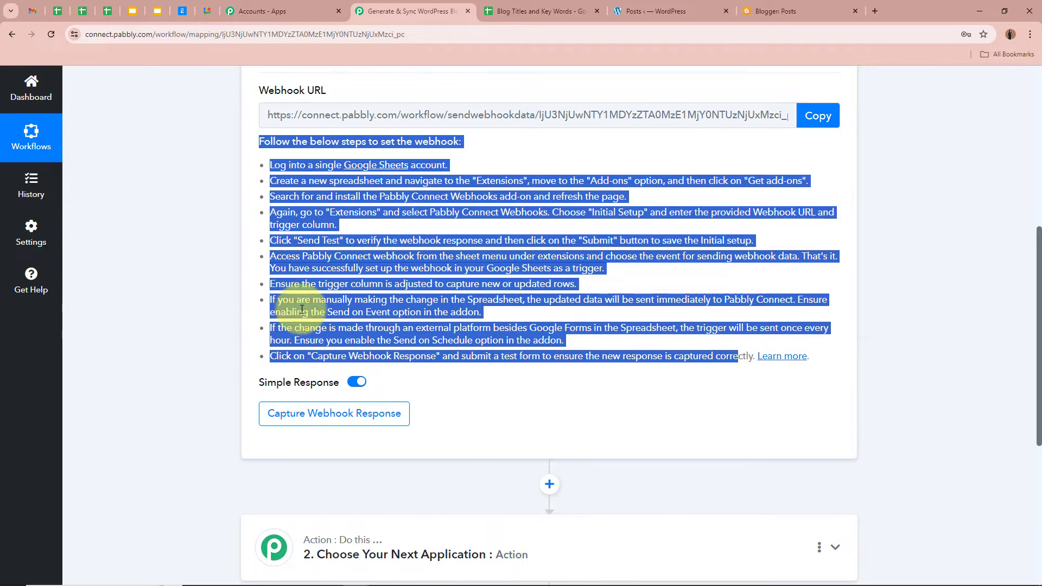
{"action": "left_click", "coordinate": [117, 242]}
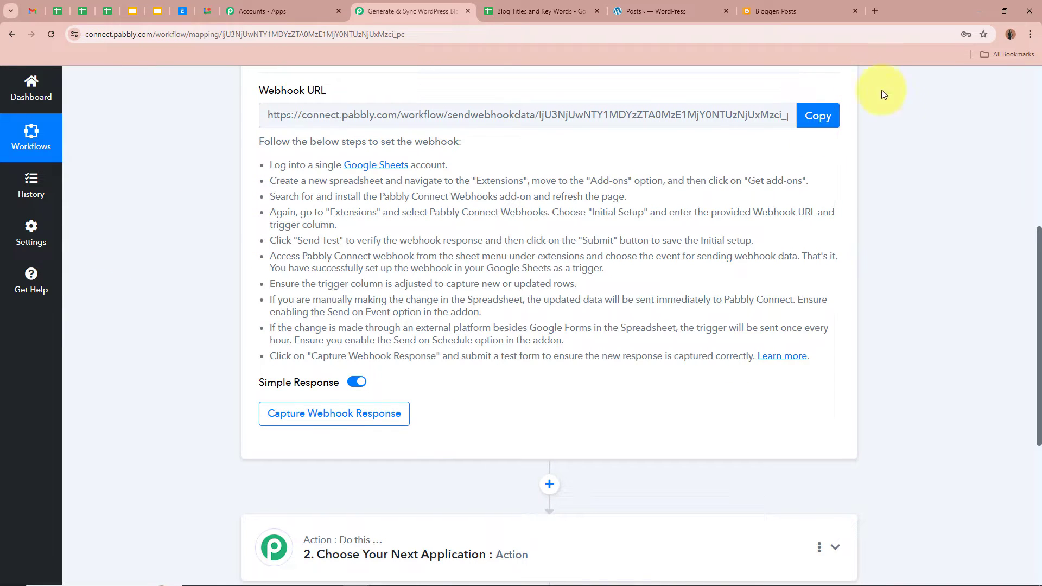
{"action": "left_click", "coordinate": [818, 116]}
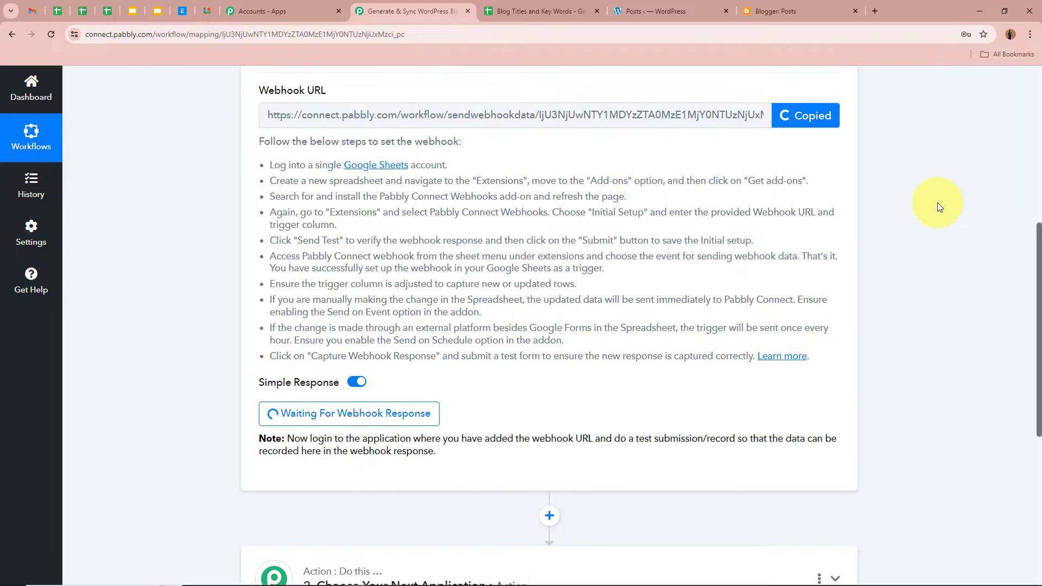
{"action": "scroll", "coordinate": [940, 207], "scroll_direction": "up", "scroll_amount": 7}
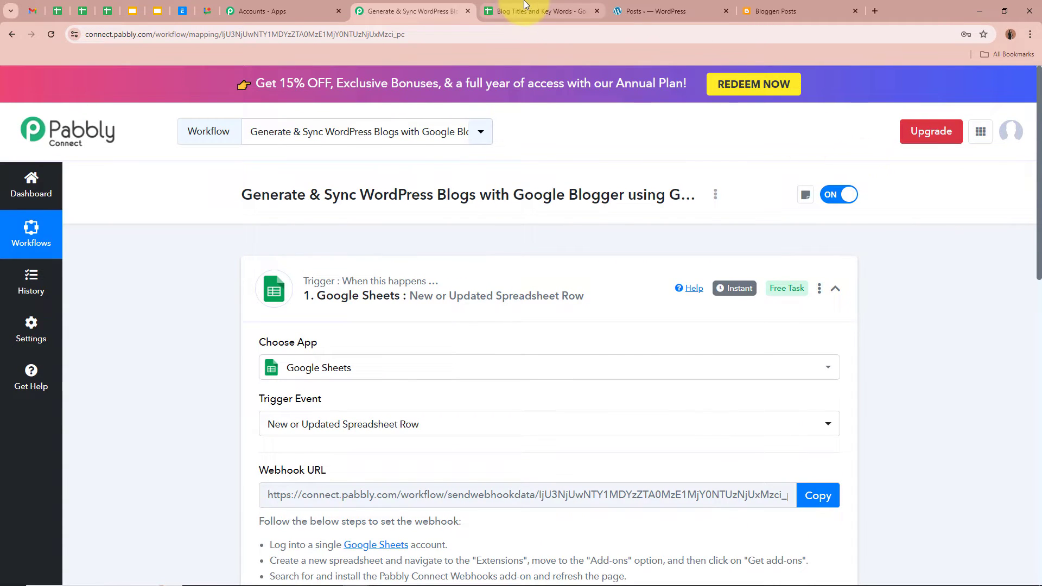
{"action": "left_click", "coordinate": [535, 10]}
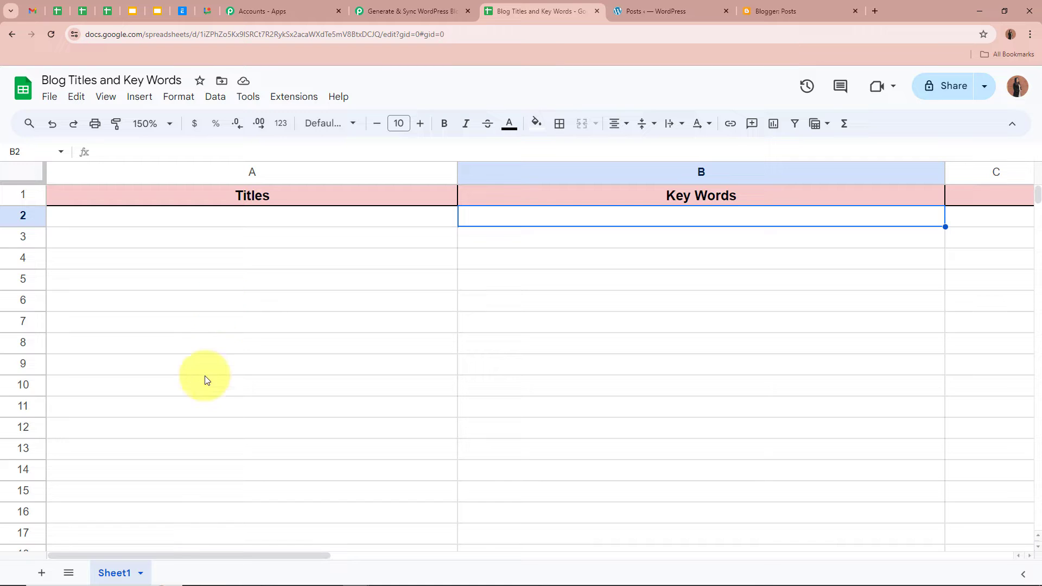
{"action": "left_click", "coordinate": [295, 103]}
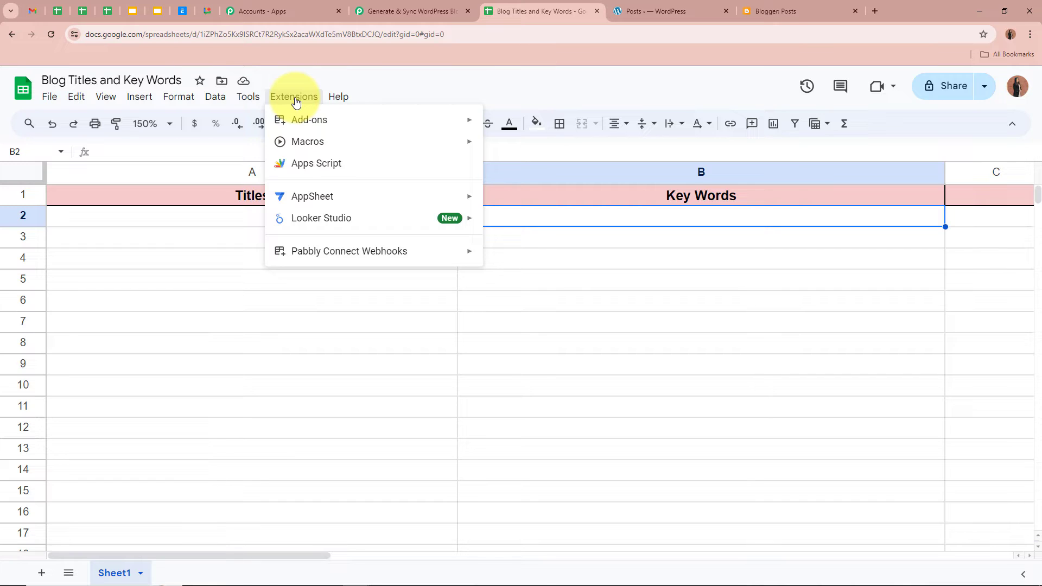
{"action": "mouse_move", "coordinate": [296, 125]}
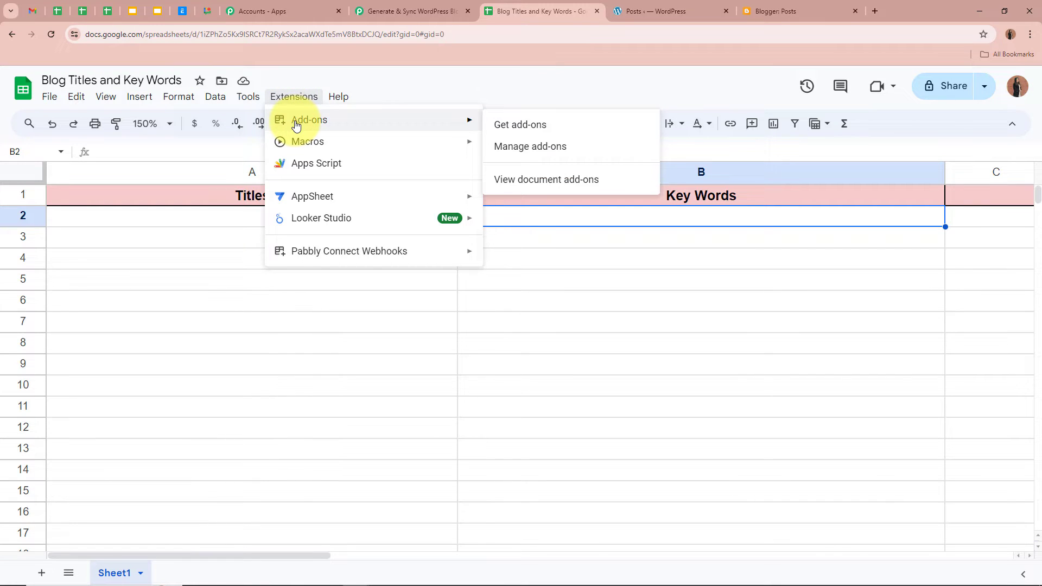
{"action": "left_click", "coordinate": [555, 128]}
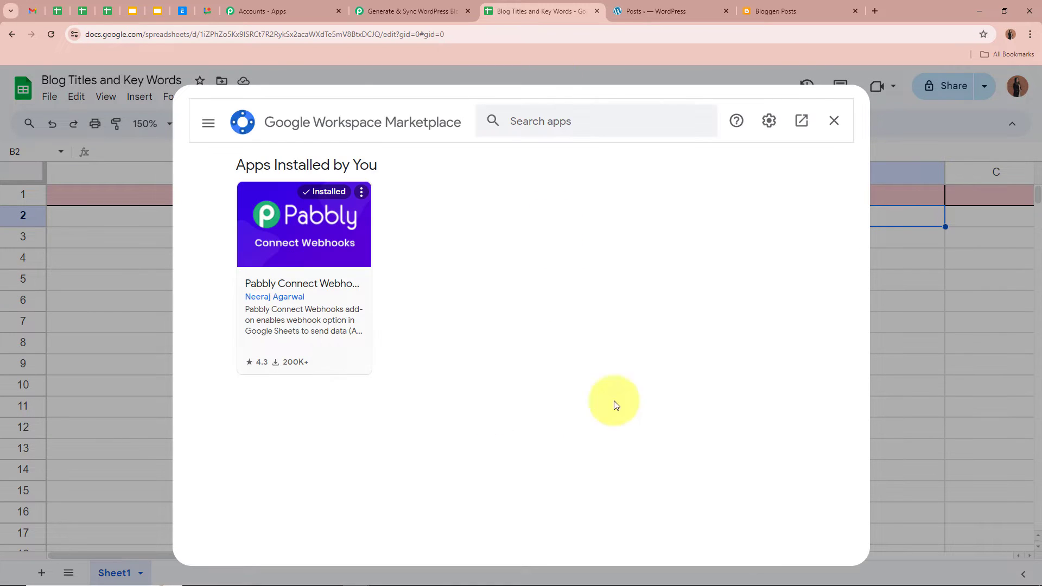
{"action": "left_click", "coordinate": [650, 125]}
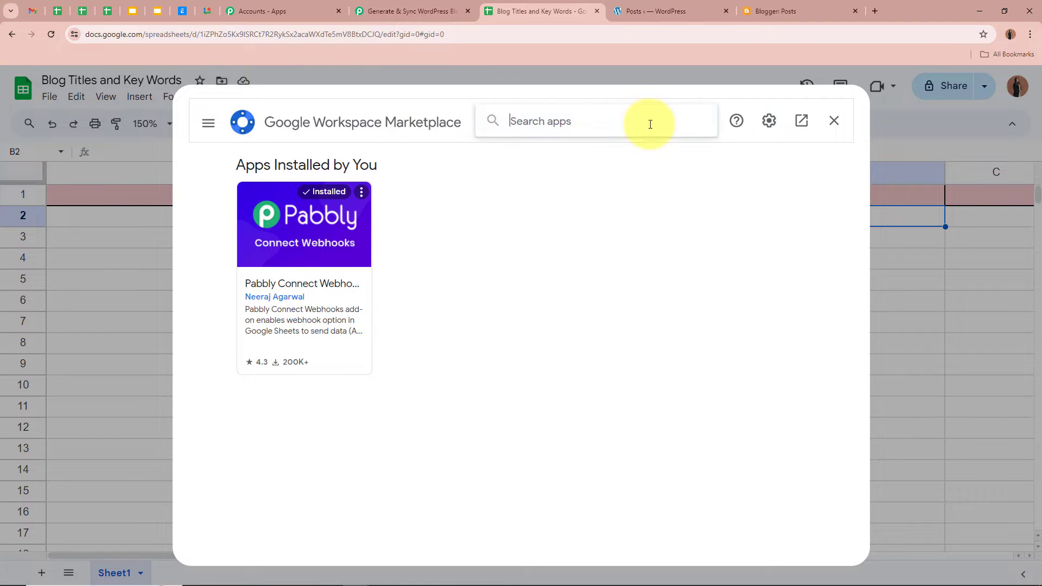
{"action": "type", "text": "Pabbly Connect Webhooks"}
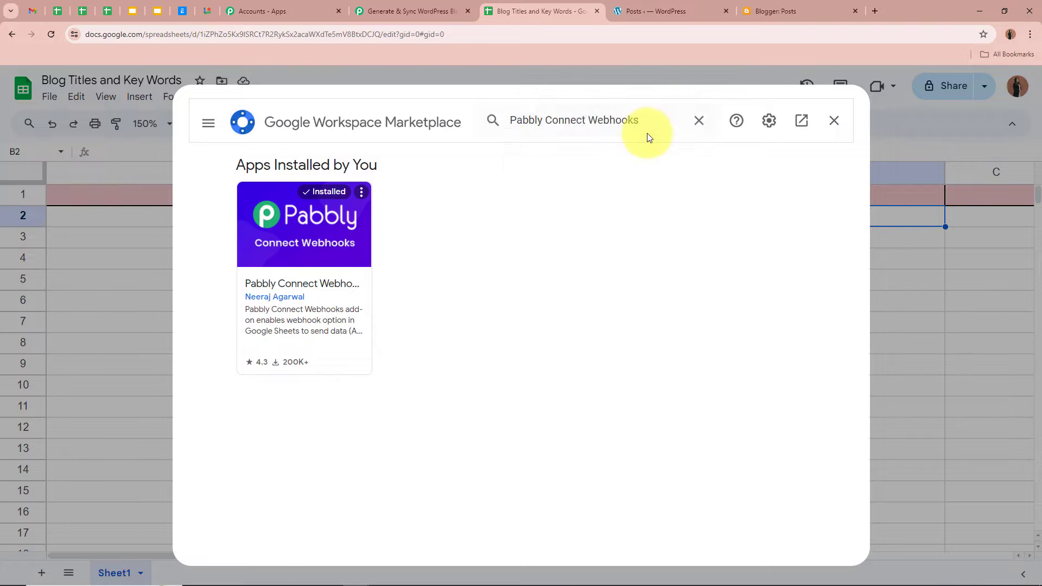
{"action": "left_click", "coordinate": [647, 135]}
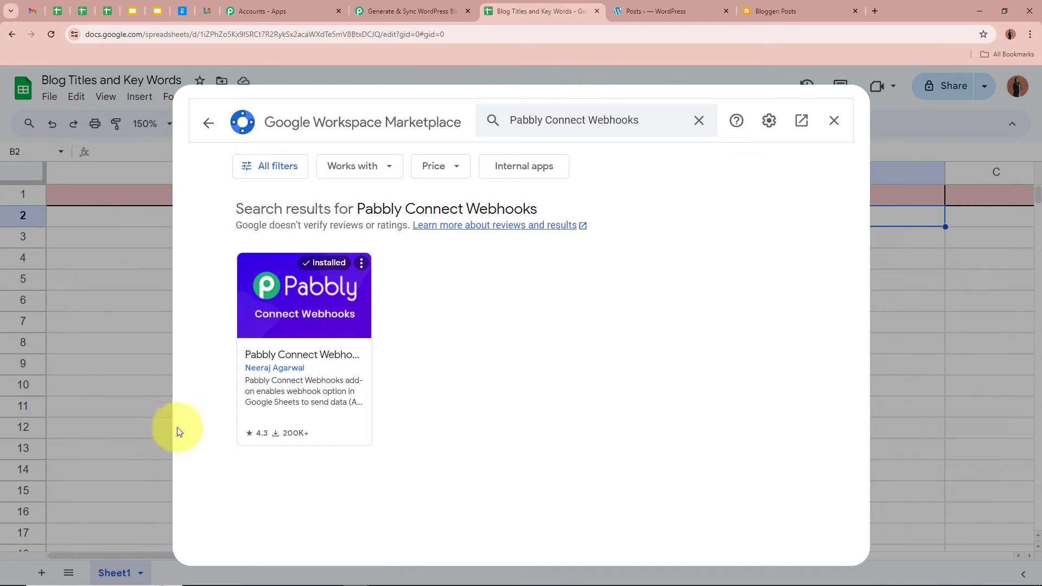
{"action": "left_click", "coordinate": [318, 318]}
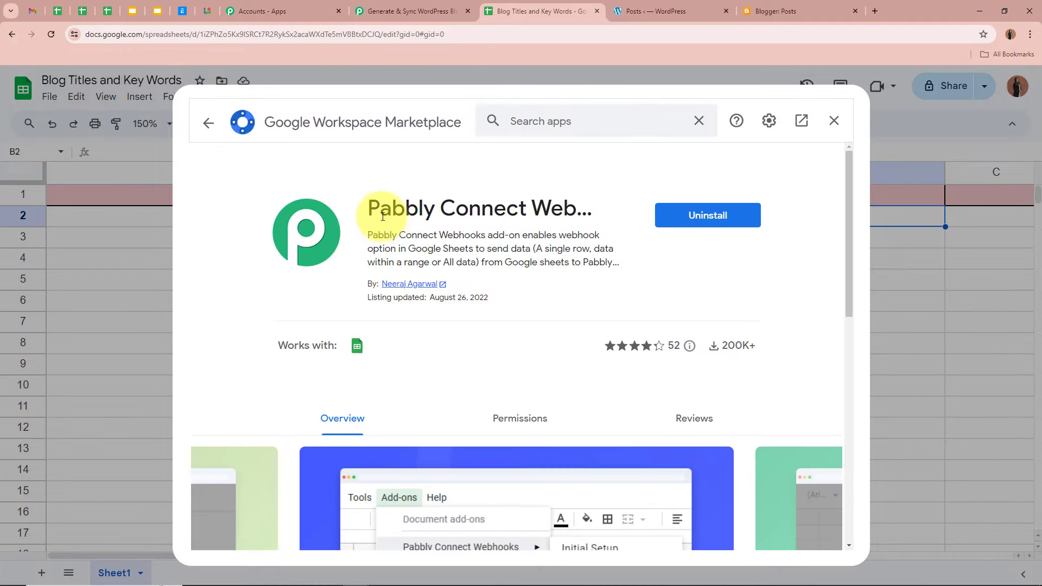
{"action": "left_click_drag", "start_coordinate": [370, 207], "coordinate": [571, 199]}
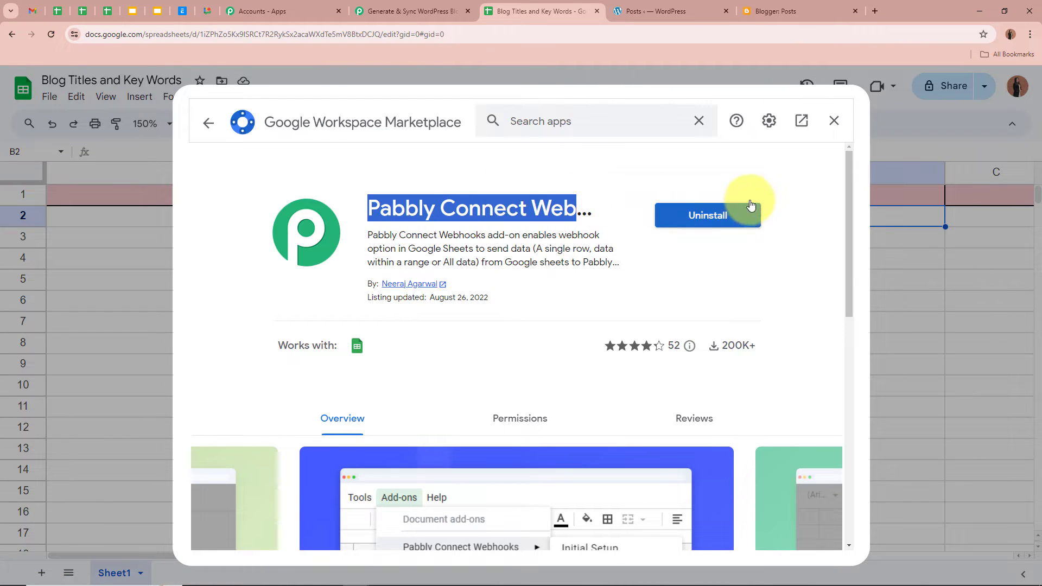
{"action": "left_click", "coordinate": [766, 185]}
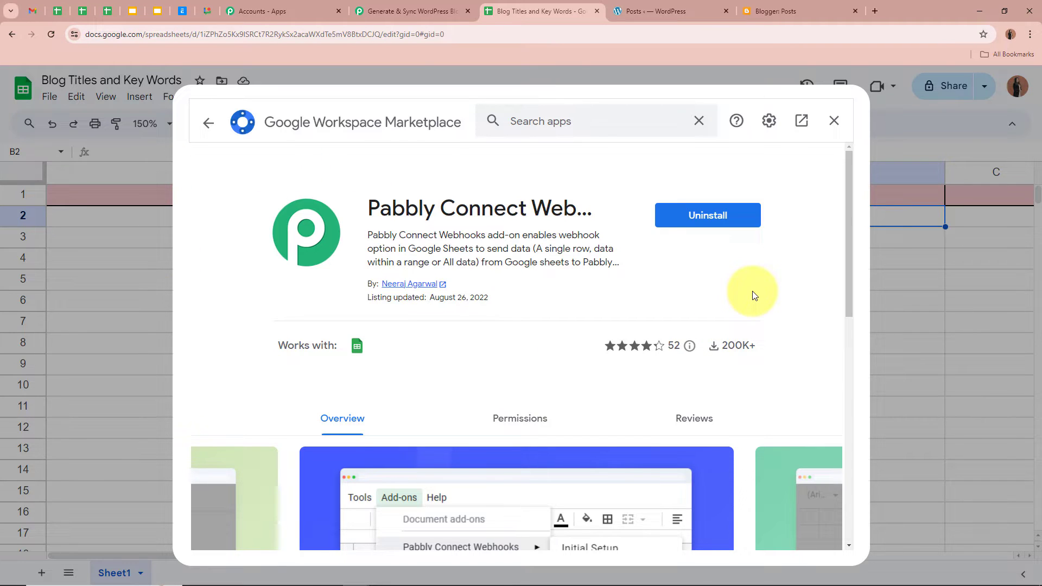
{"action": "left_click", "coordinate": [834, 121]}
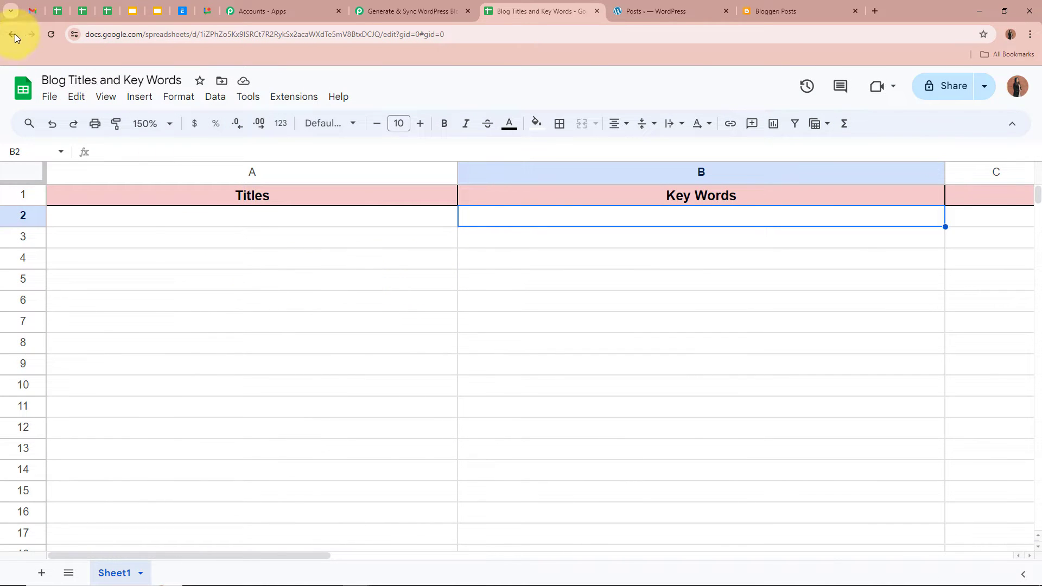
Reload the sheet and open Extensions > Pabbly Connect Webhooks > Initial Setup
{"action": "left_click", "coordinate": [51, 35]}
{"action": "left_click", "coordinate": [612, 438]}
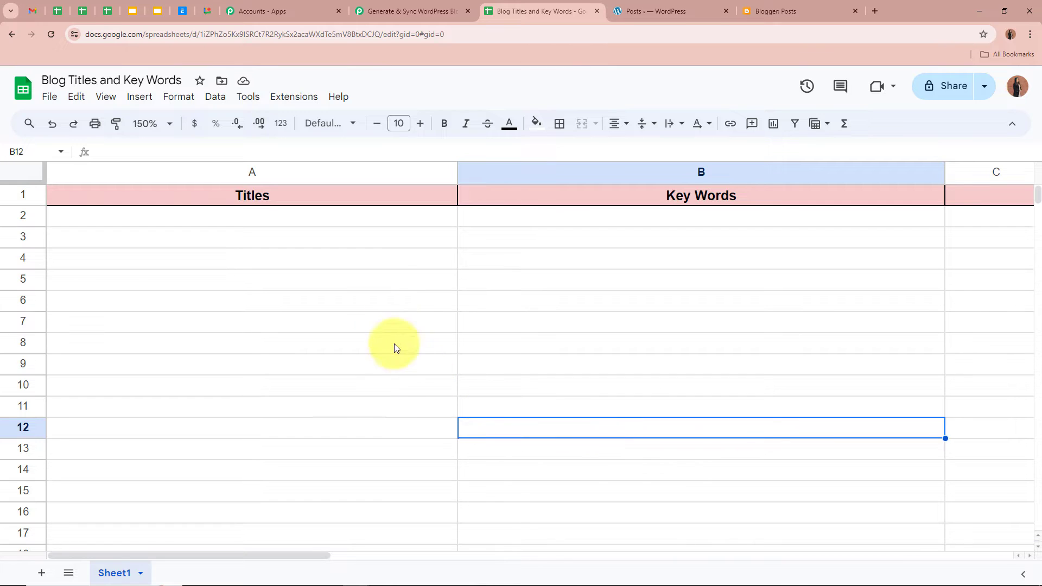
{"action": "left_click", "coordinate": [306, 100]}
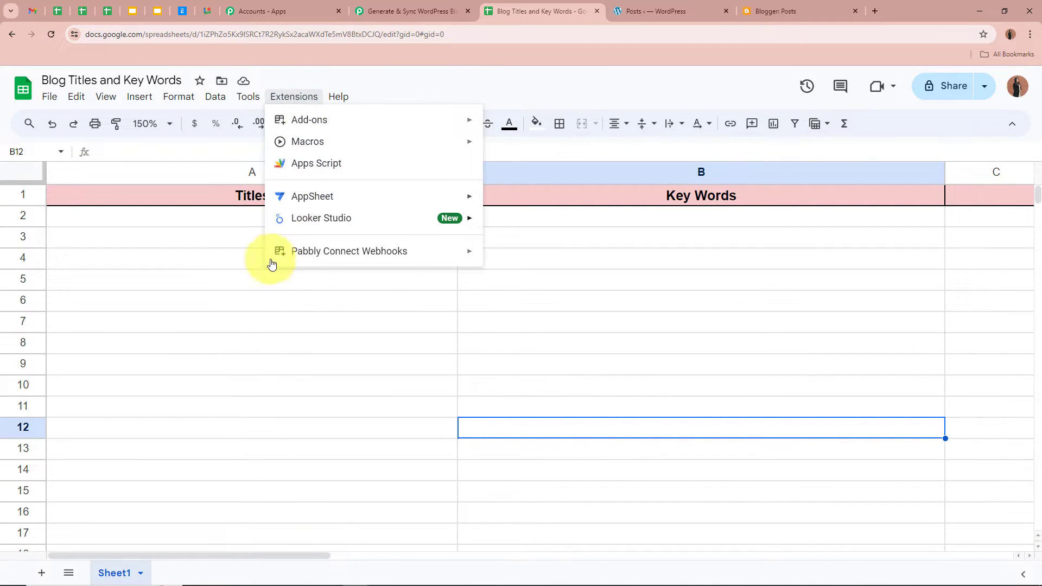
{"action": "mouse_move", "coordinate": [372, 253]}
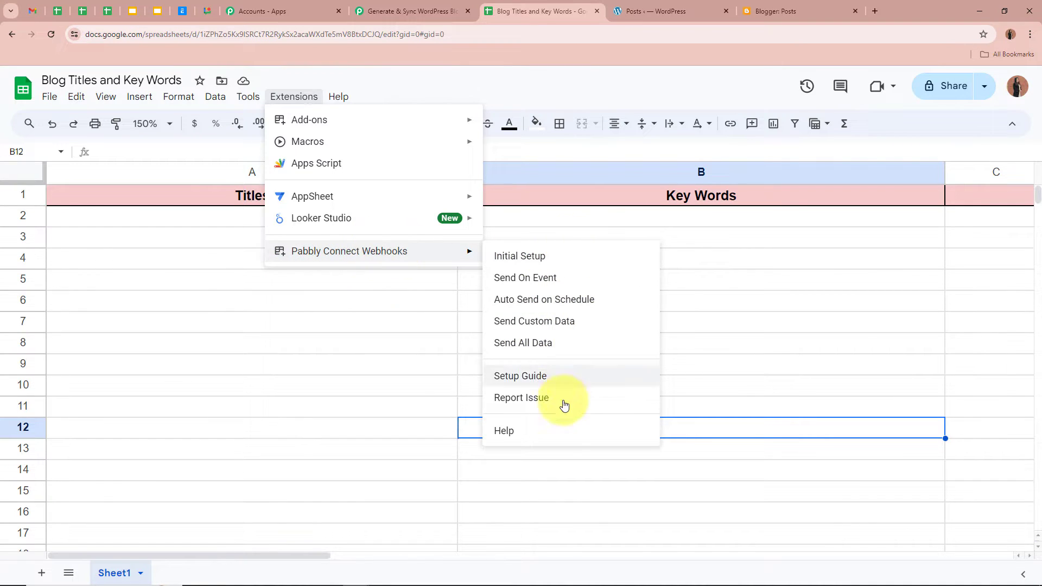
{"action": "left_click", "coordinate": [564, 259]}
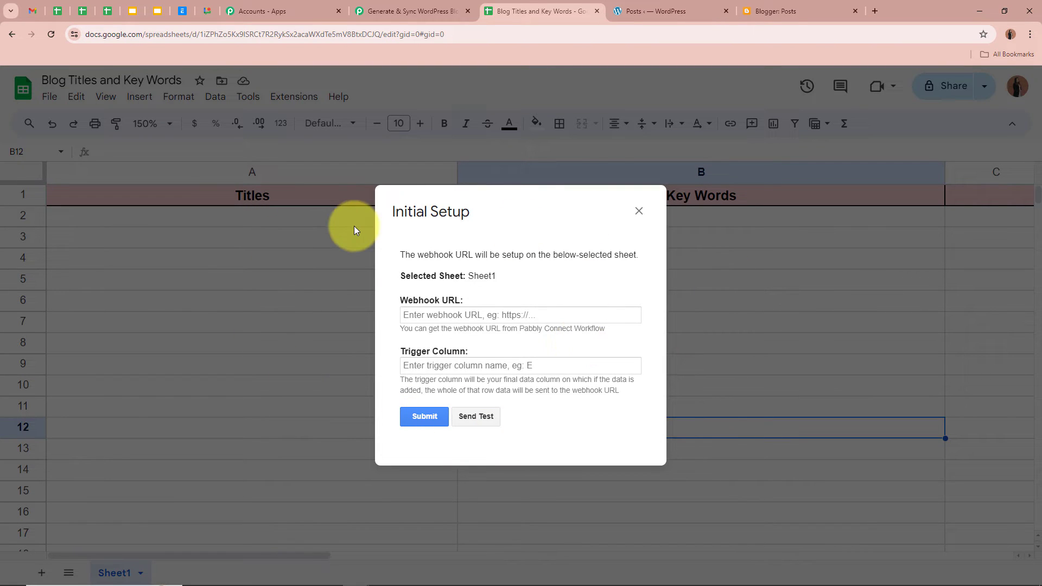
{"action": "left_click_drag", "start_coordinate": [396, 295], "coordinate": [501, 297]}
{"action": "left_click_drag", "start_coordinate": [401, 292], "coordinate": [488, 298]}
{"action": "left_click_drag", "start_coordinate": [400, 351], "coordinate": [549, 351]}
{"action": "left_click", "coordinate": [556, 339]}
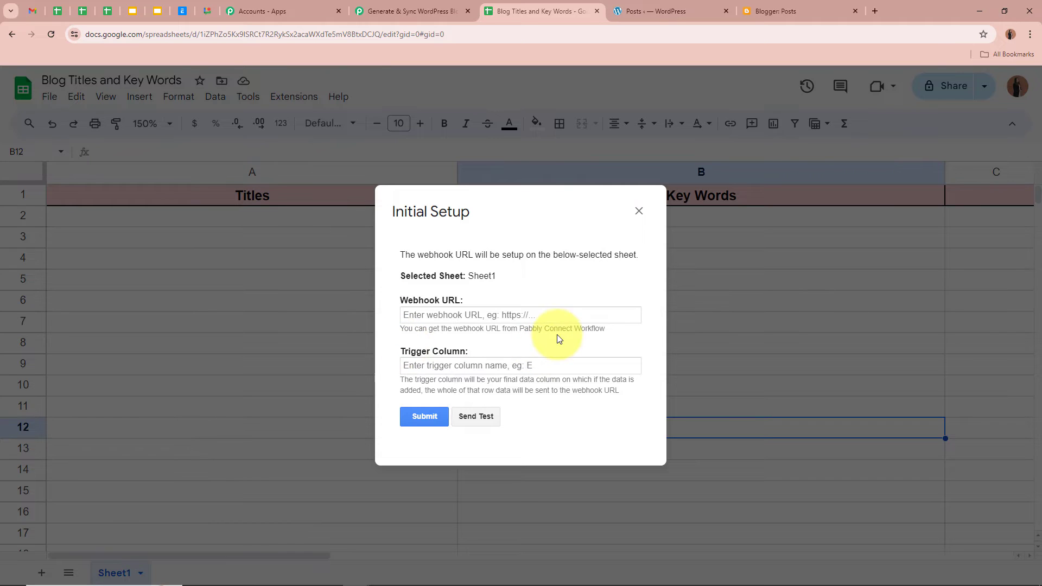
Paste the webhook URL, set Trigger Column to B, and submit the setup
{"action": "left_click", "coordinate": [522, 310]}
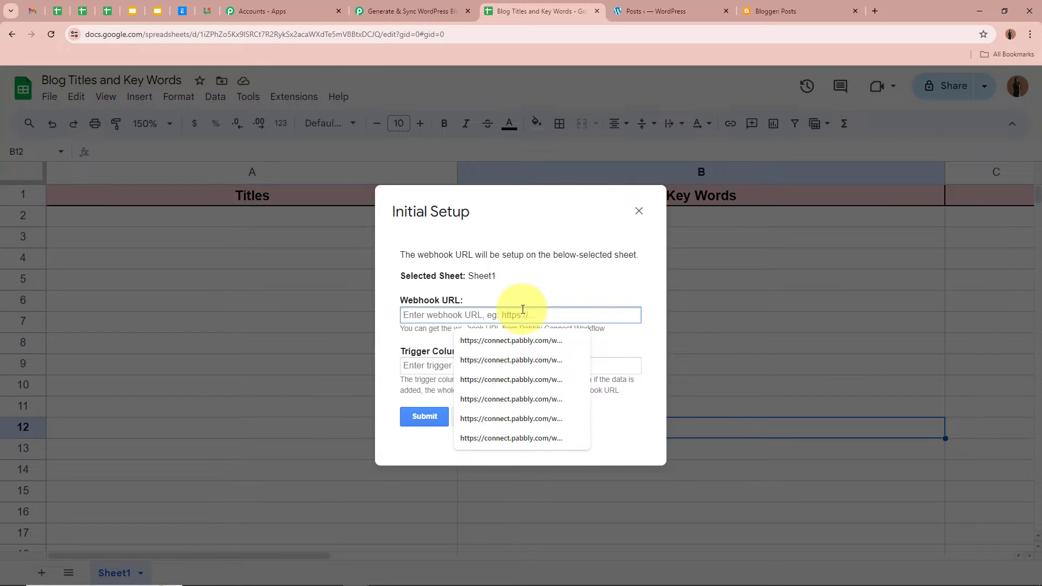
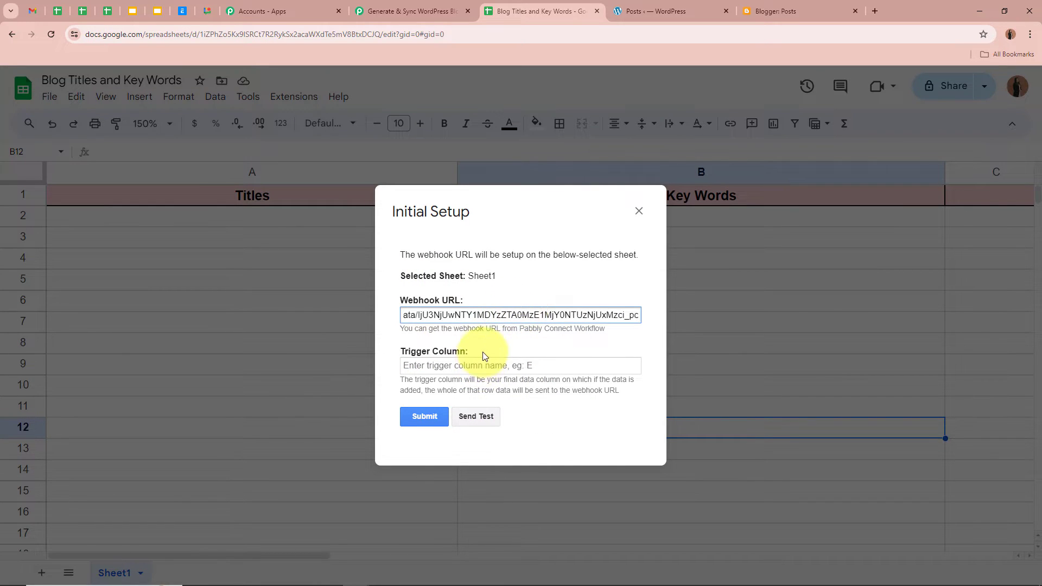
{"action": "left_click", "coordinate": [485, 356]}
{"action": "left_click", "coordinate": [491, 368]}
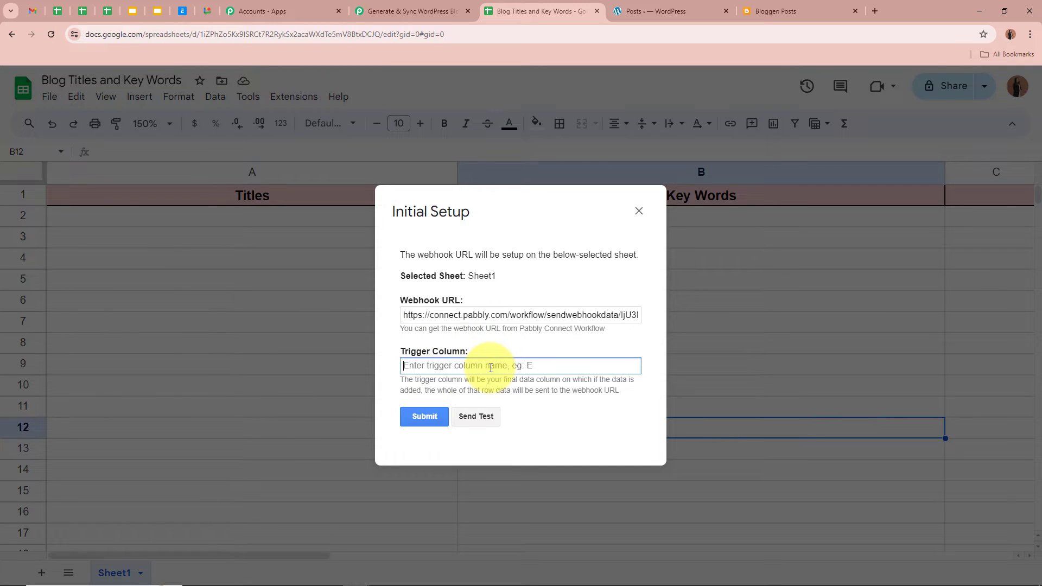
{"action": "left_click_drag", "start_coordinate": [401, 380], "coordinate": [632, 398]}
{"action": "left_click", "coordinate": [632, 398]}
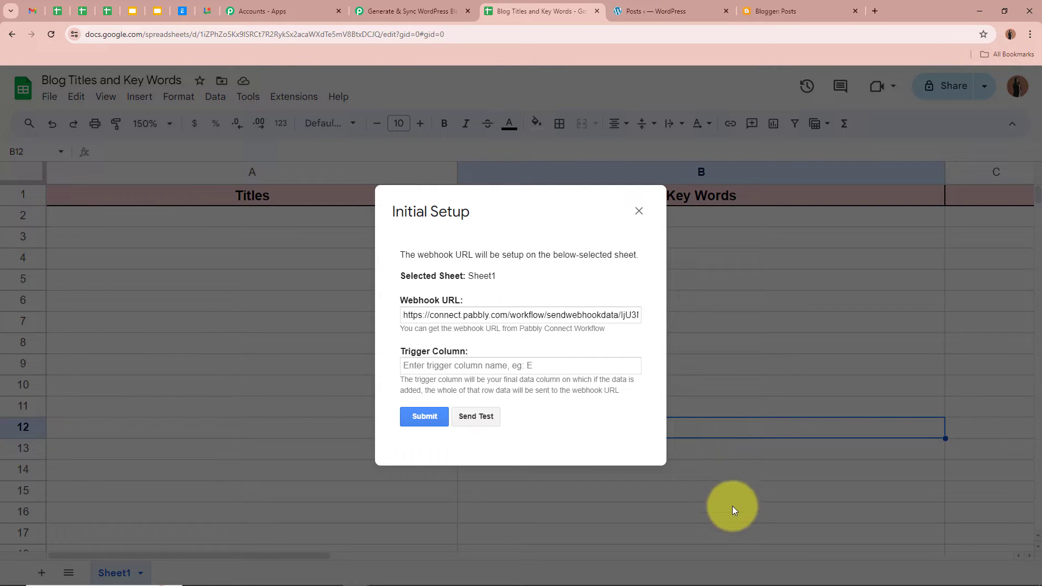
{"action": "left_click", "coordinate": [432, 365]}
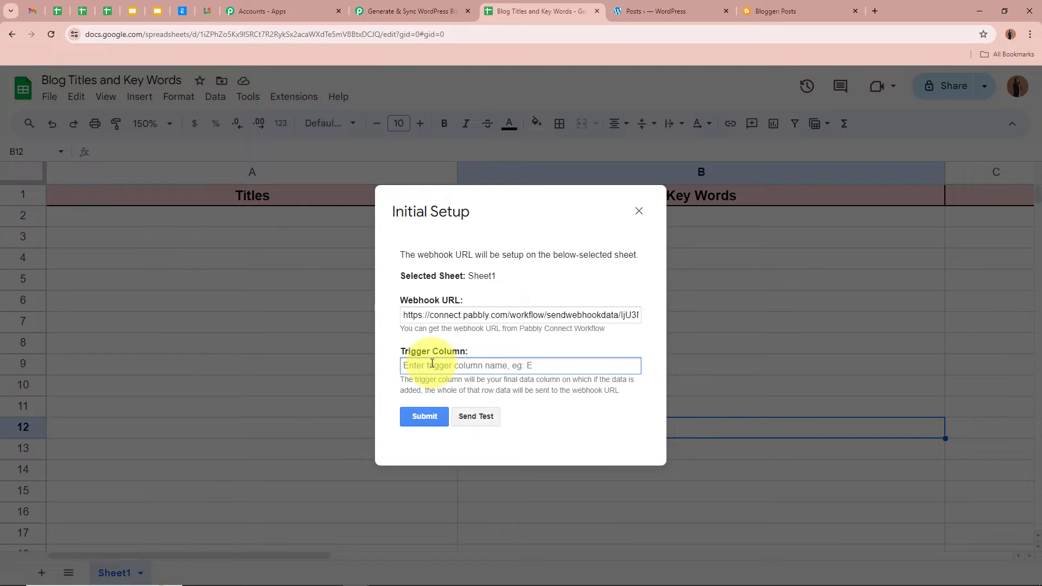
{"action": "type", "text": "B"}
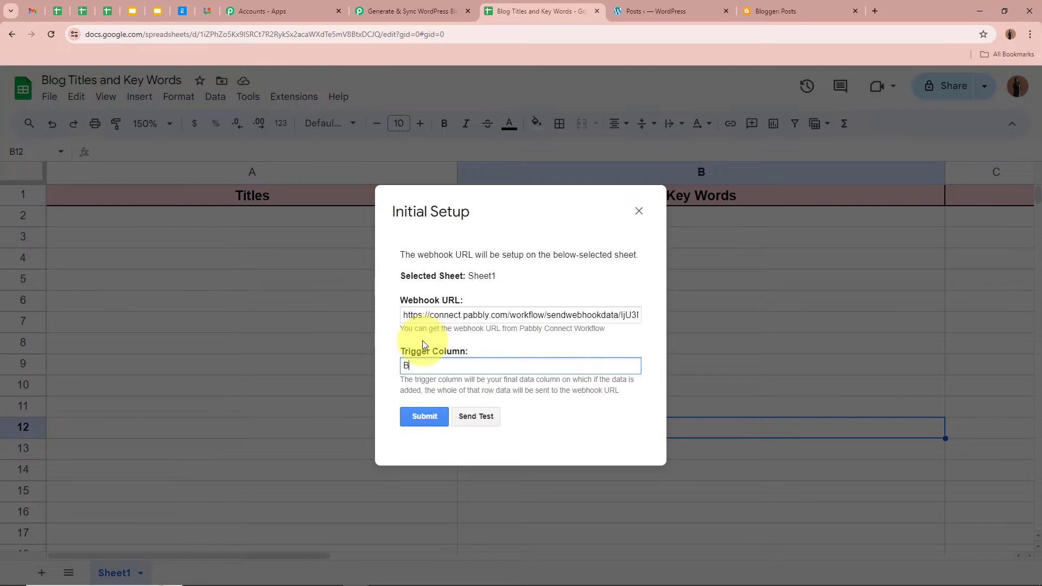
{"action": "left_click", "coordinate": [426, 417]}
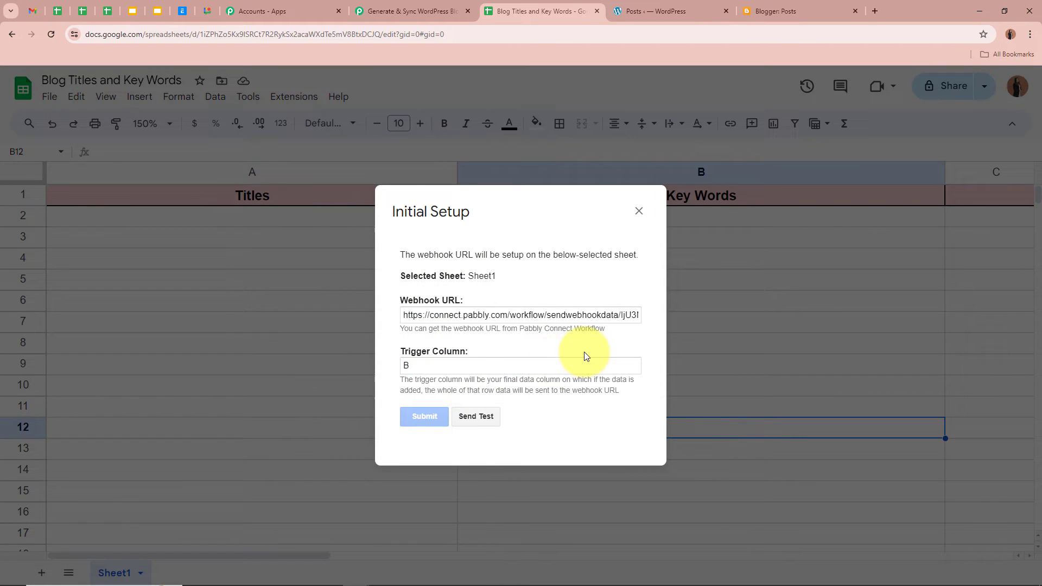
{"action": "scroll", "coordinate": [584, 354], "scroll_direction": "down", "scroll_amount": 1}
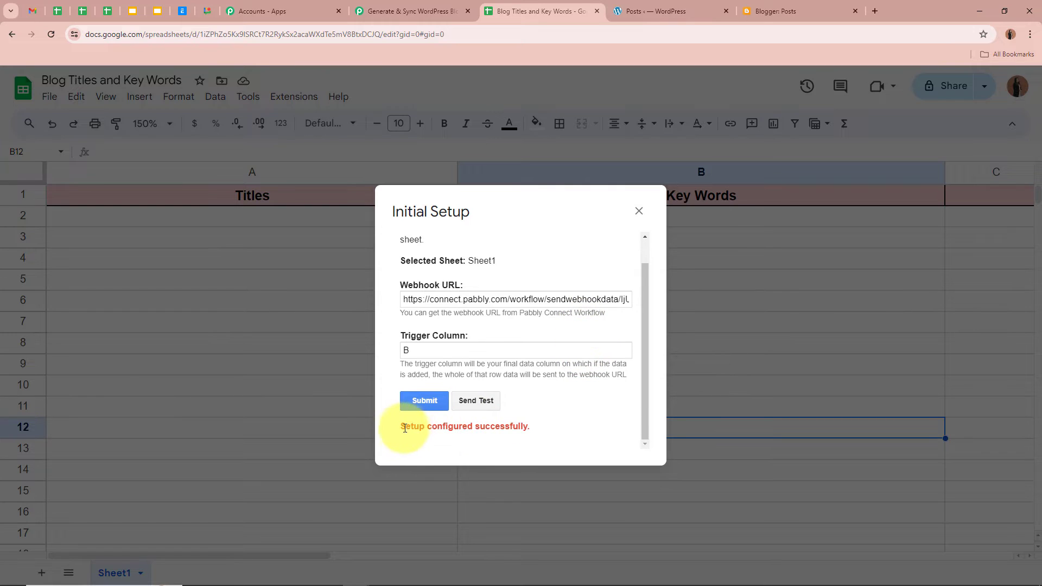
{"action": "left_click_drag", "start_coordinate": [406, 428], "coordinate": [582, 432]}
{"action": "left_click", "coordinate": [590, 416]}
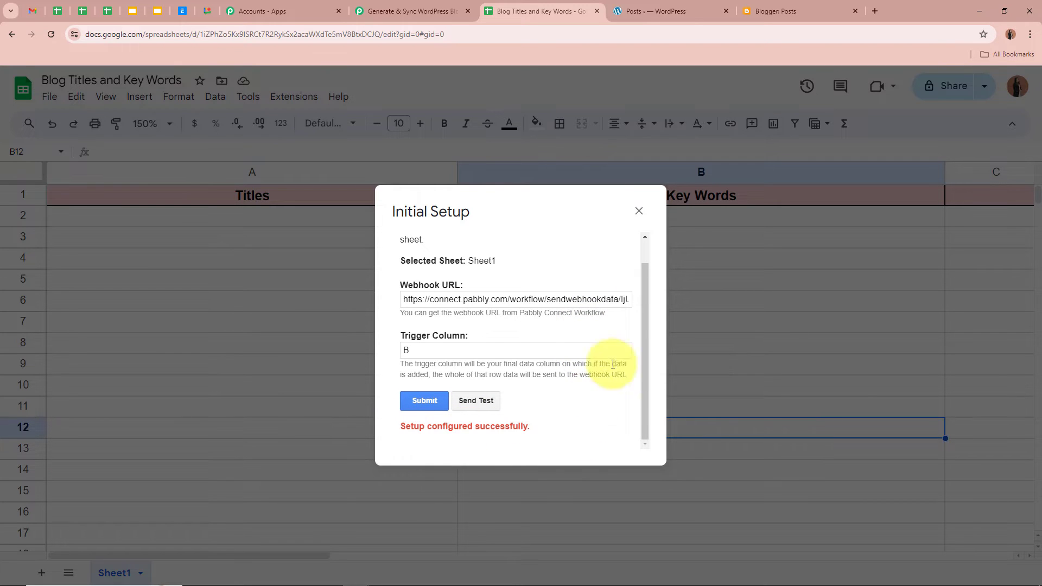
{"action": "left_click", "coordinate": [639, 212]}
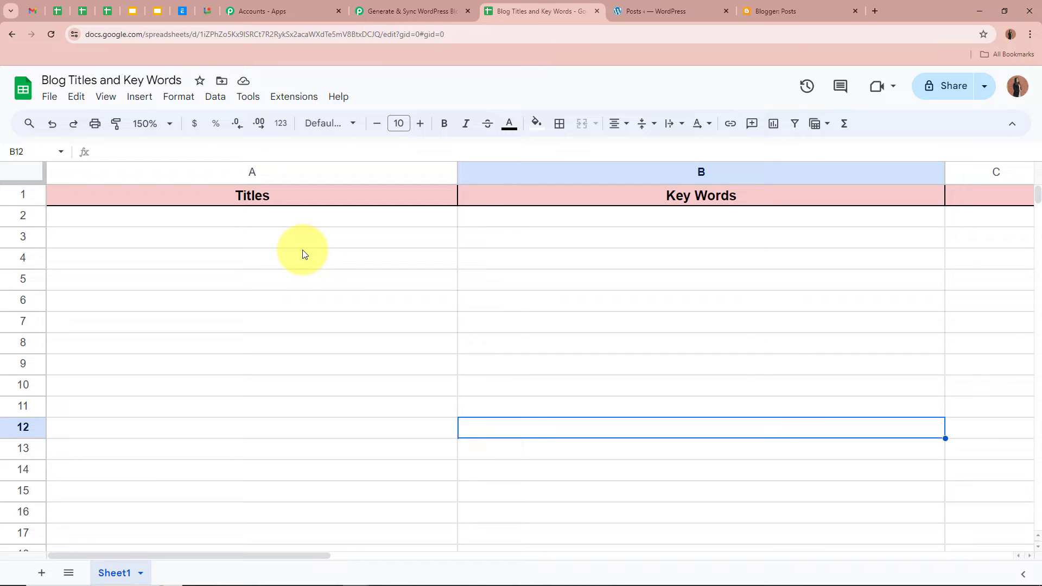
Turn on Send On Event in the Pabbly Connect Webhooks extension menu
{"action": "left_click", "coordinate": [287, 100]}
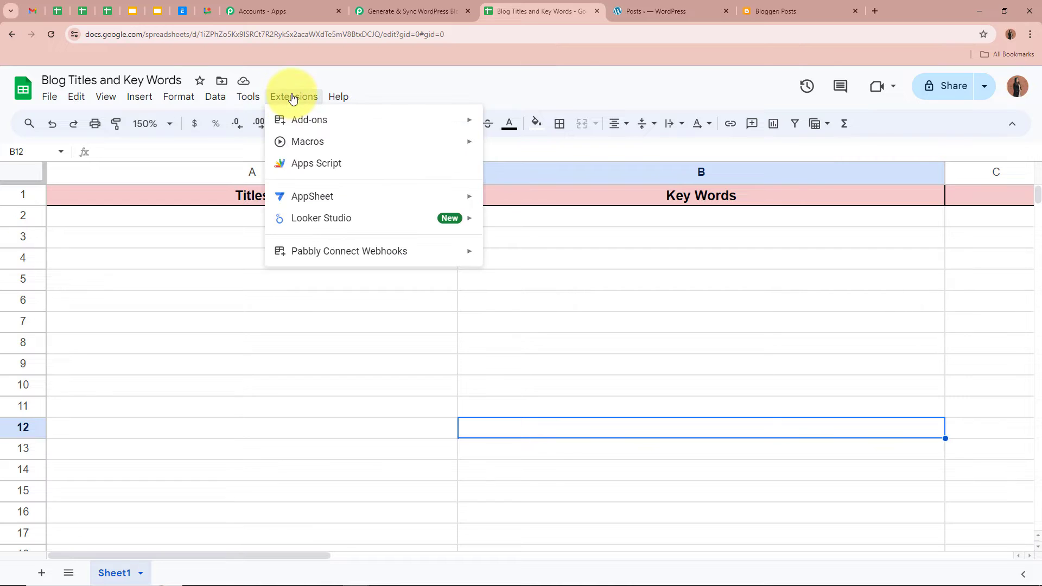
{"action": "mouse_move", "coordinate": [291, 254]}
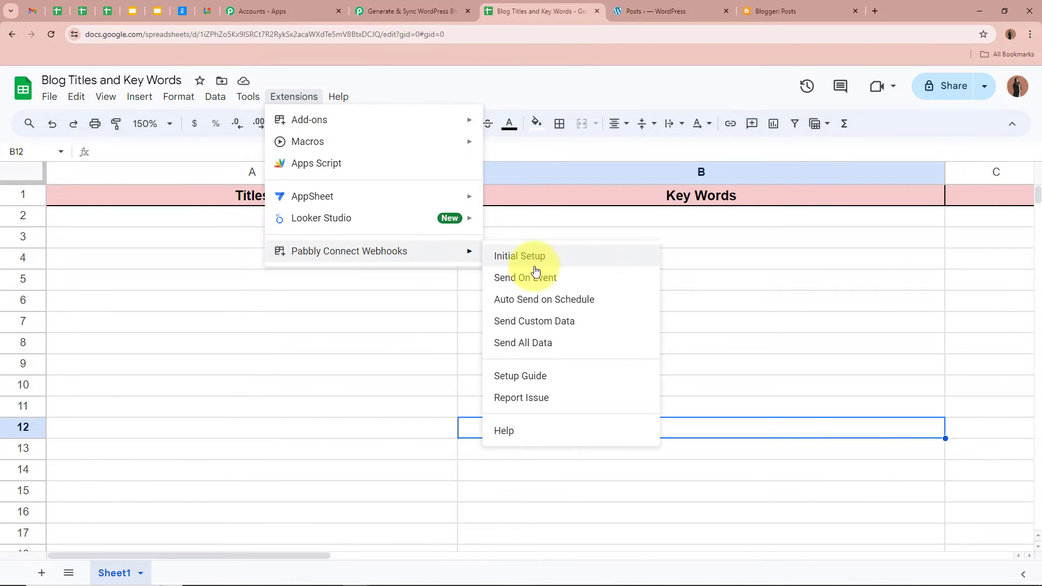
{"action": "left_click", "coordinate": [585, 284]}
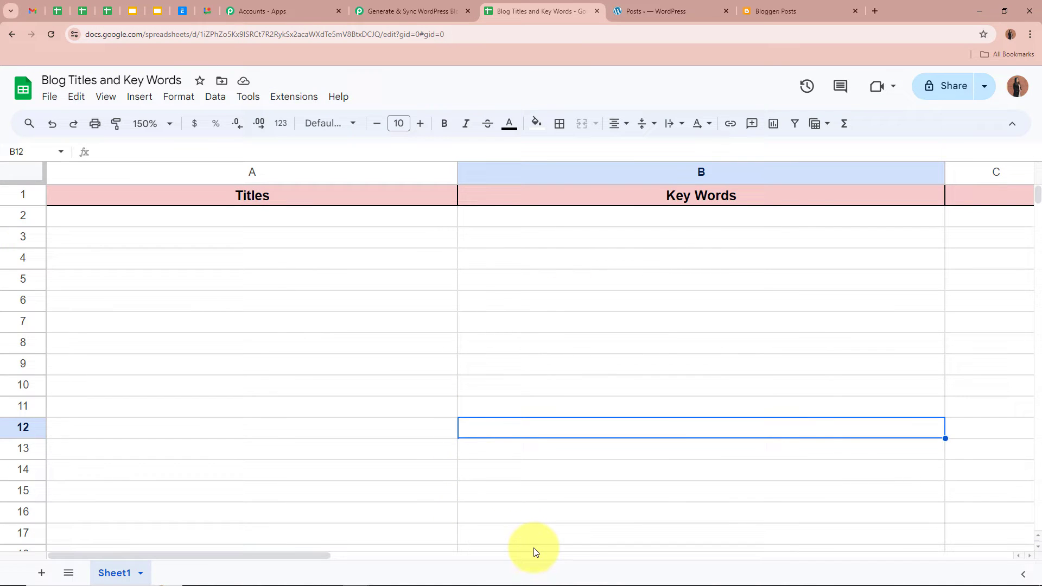
{"action": "left_click", "coordinate": [296, 97]}
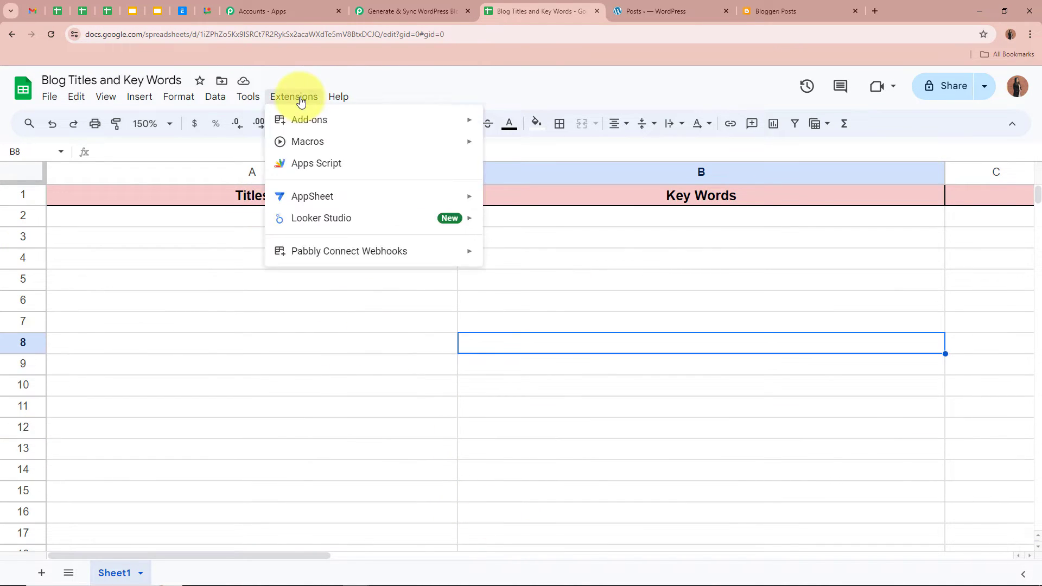
{"action": "mouse_move", "coordinate": [316, 252]}
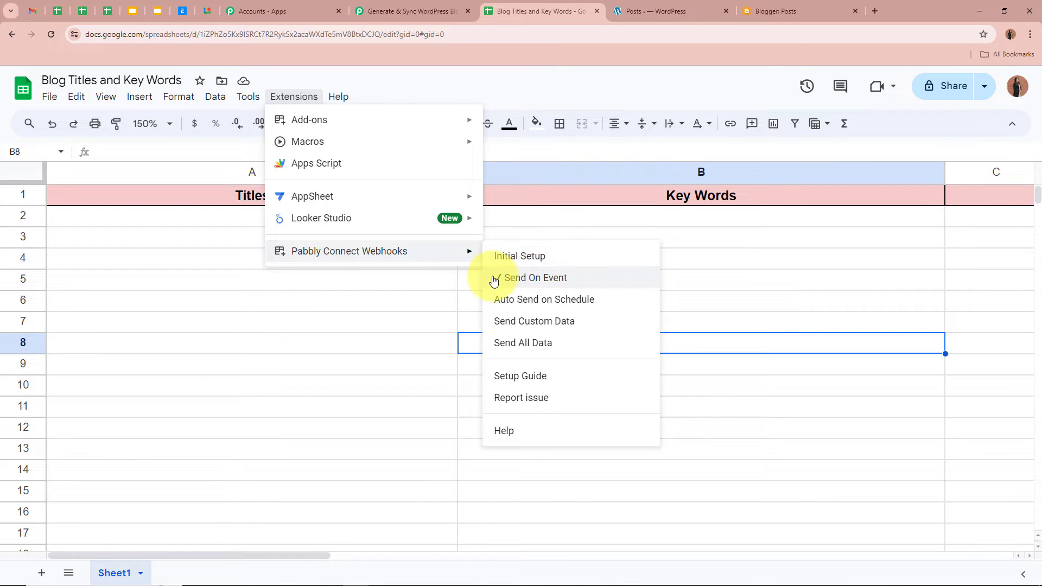
{"action": "left_click", "coordinate": [332, 330]}
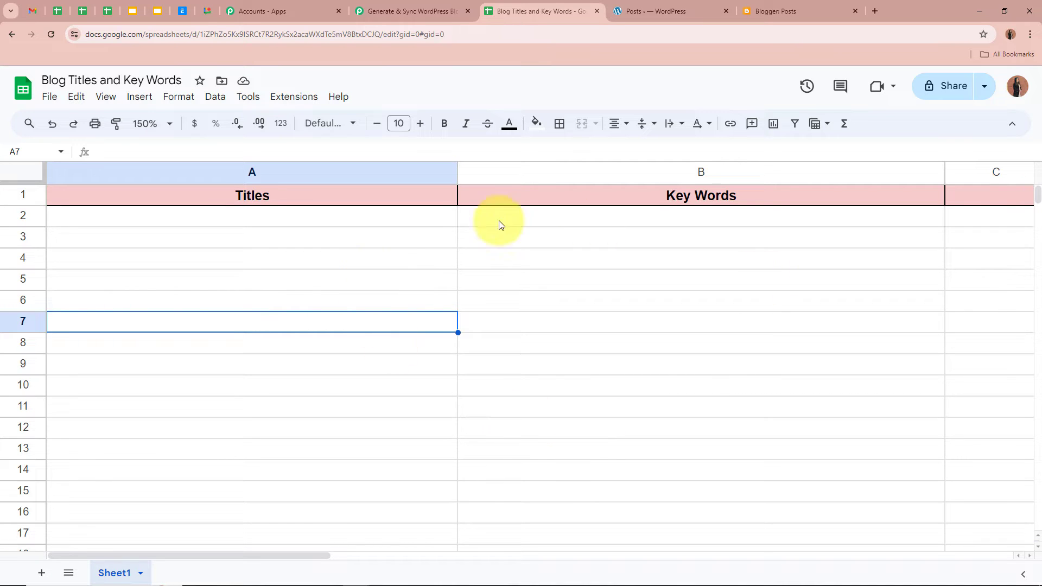
{"action": "left_click", "coordinate": [395, 5]}
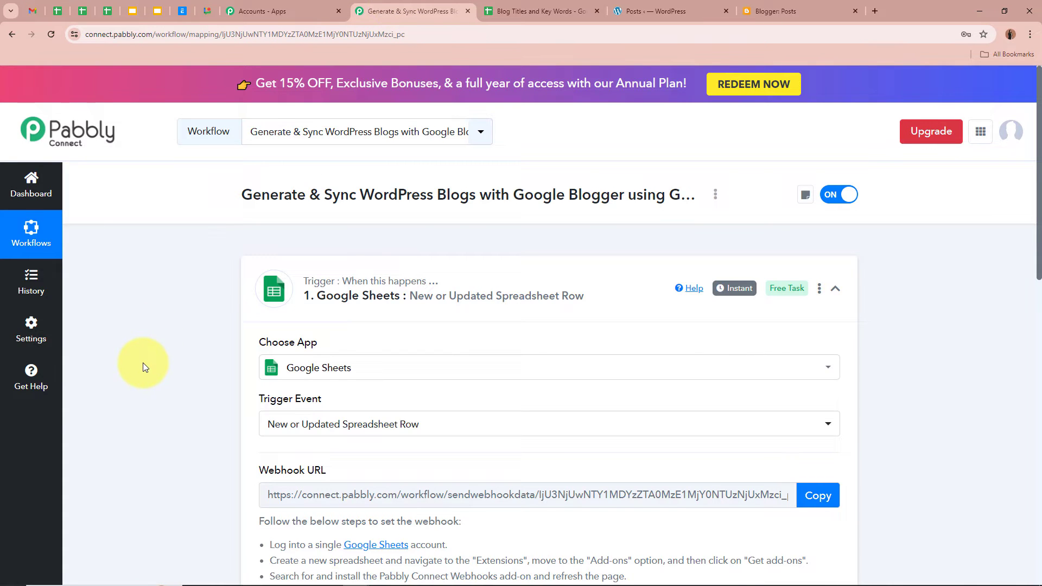
{"action": "scroll", "coordinate": [144, 366], "scroll_direction": "down", "scroll_amount": 9}
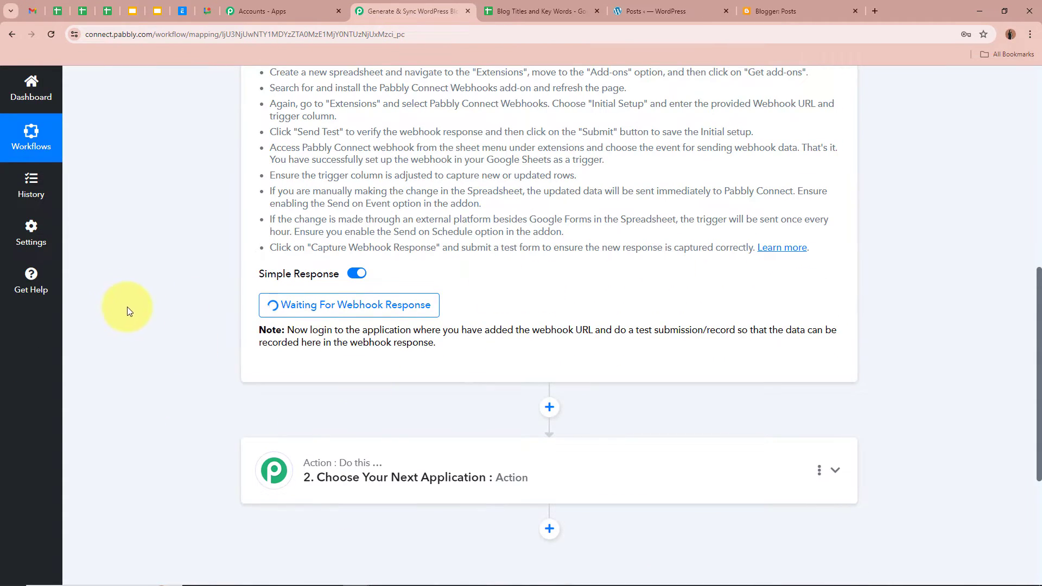
{"action": "scroll", "coordinate": [146, 311], "scroll_direction": "up", "scroll_amount": 10}
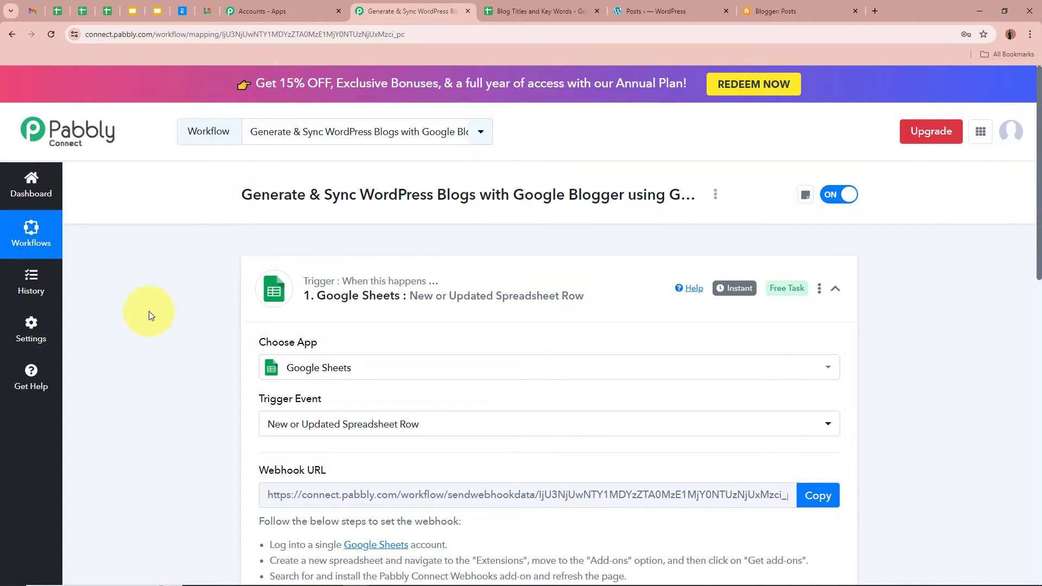
{"action": "left_click", "coordinate": [535, 10]}
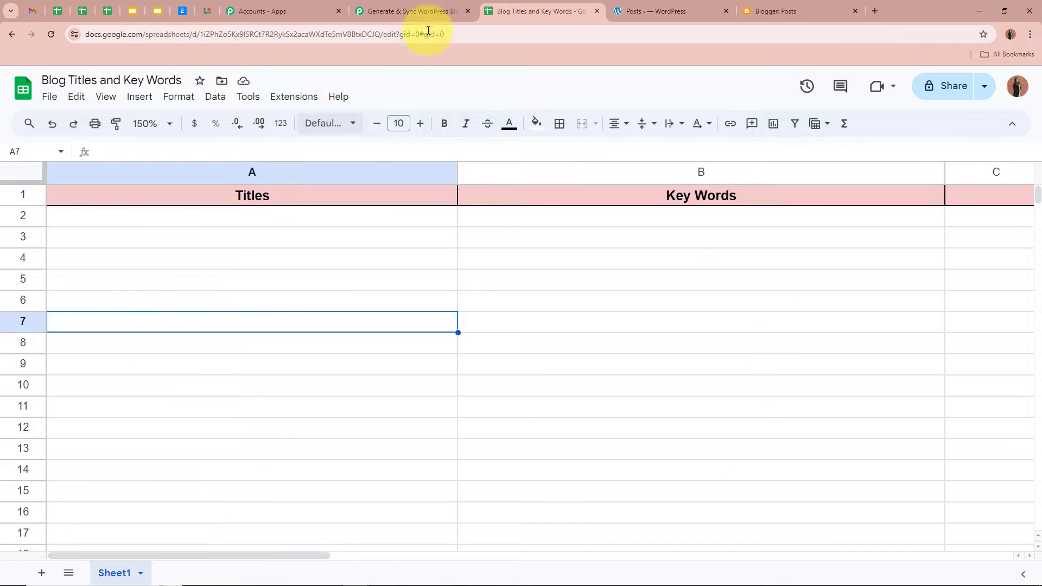
{"action": "left_click", "coordinate": [411, 11]}
{"action": "scroll", "coordinate": [231, 334], "scroll_direction": "down", "scroll_amount": 8}
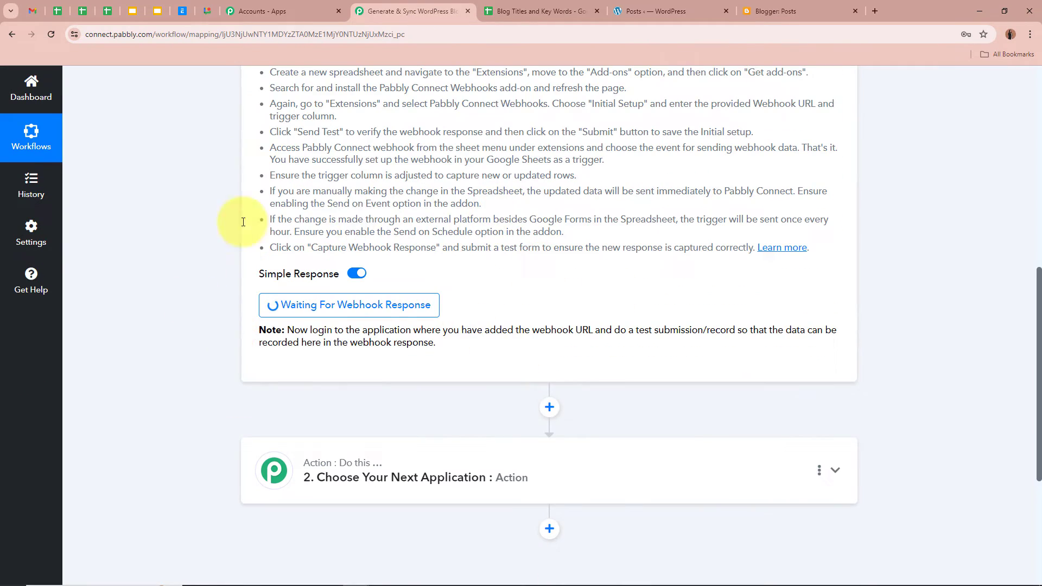
{"action": "scroll", "coordinate": [185, 231], "scroll_direction": "up", "scroll_amount": 8}
{"action": "left_click", "coordinate": [554, 6]}
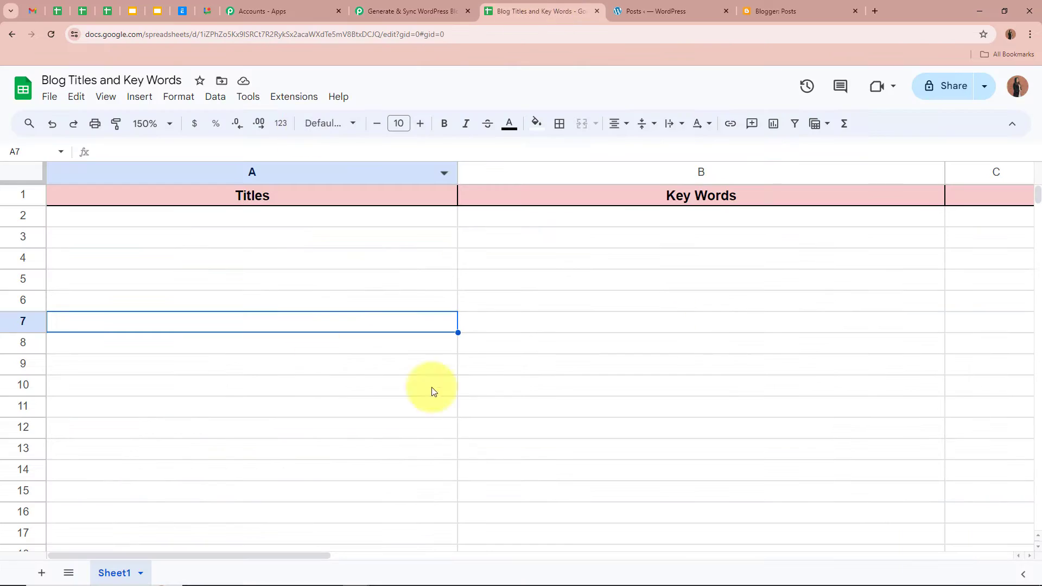
{"action": "left_click", "coordinate": [353, 217]}
Verify A2 holds 'The Evolution of Fashion: From the 1920s to Today' and B2 its keywords
{"action": "left_click", "coordinate": [696, 222]}
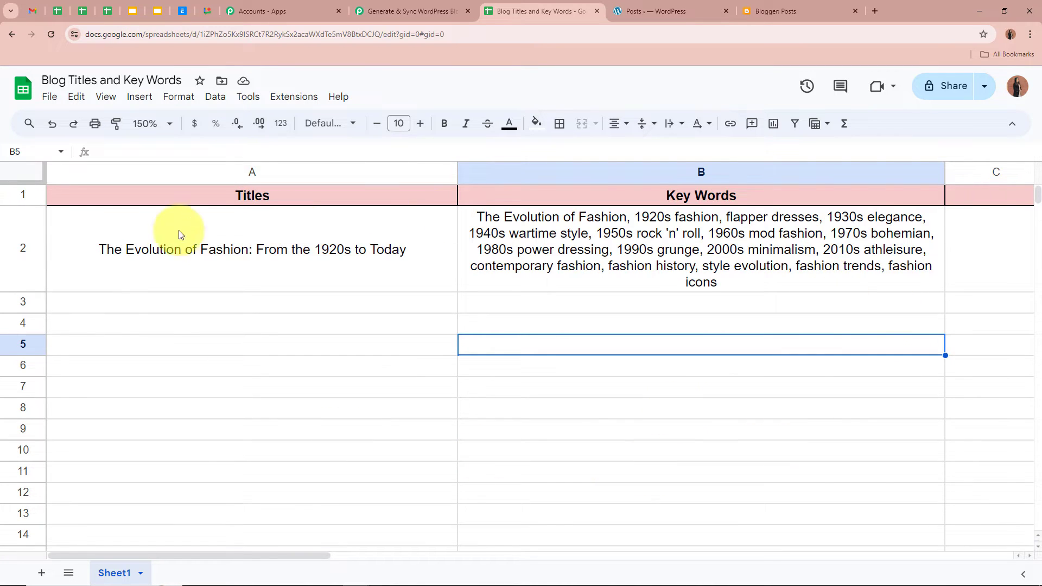
{"action": "left_click", "coordinate": [201, 252]}
{"action": "left_click", "coordinate": [634, 288]}
{"action": "left_click", "coordinate": [608, 428]}
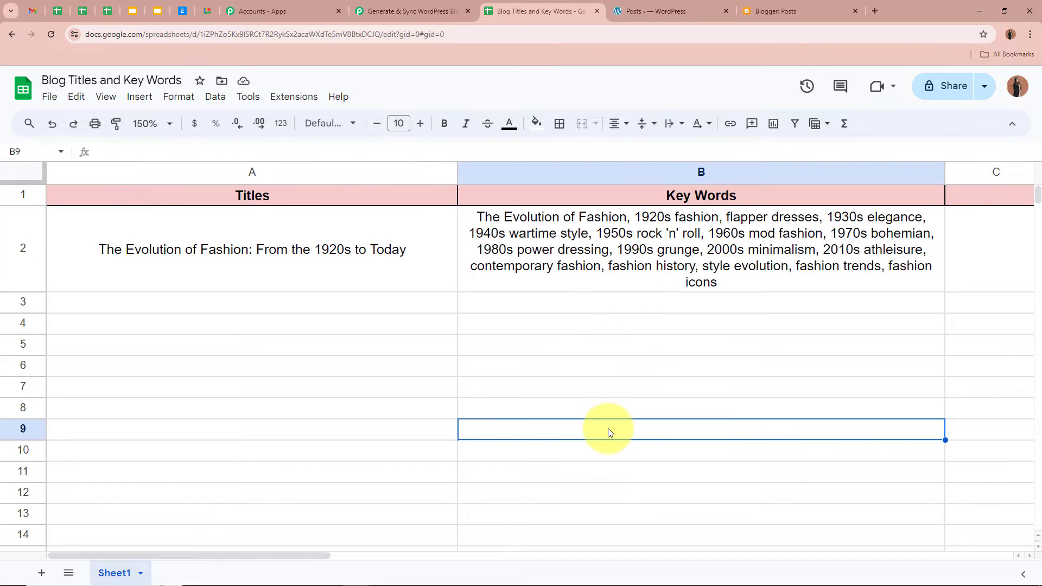
{"action": "left_click", "coordinate": [133, 254]}
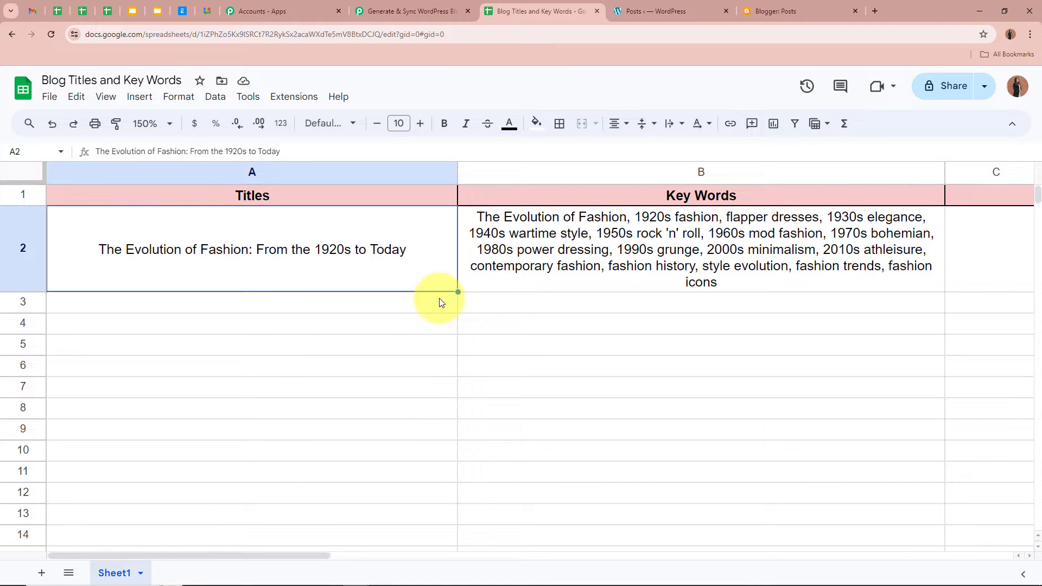
{"action": "left_click", "coordinate": [479, 218]}
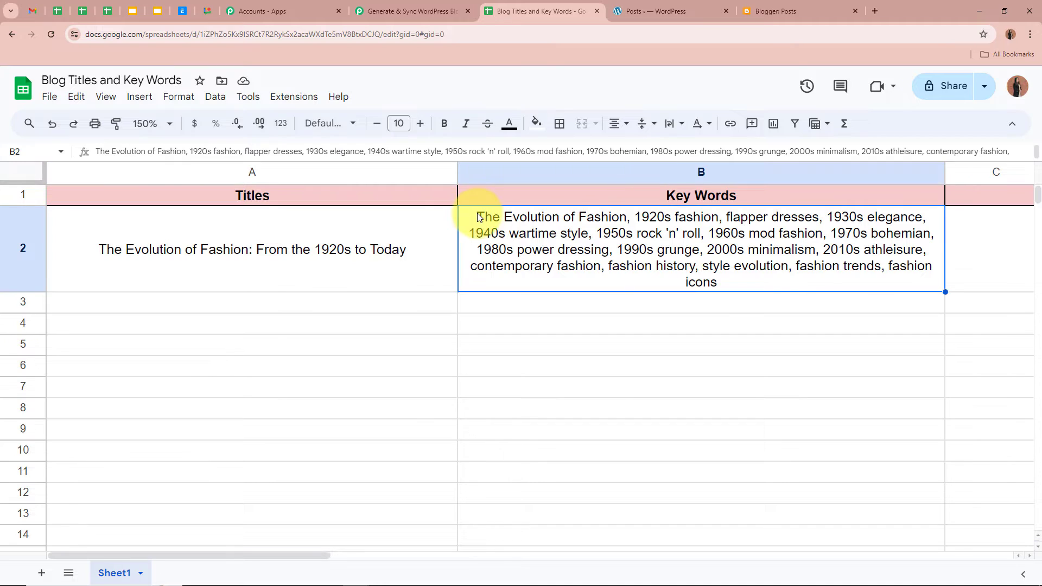
{"action": "left_click", "coordinate": [753, 342]}
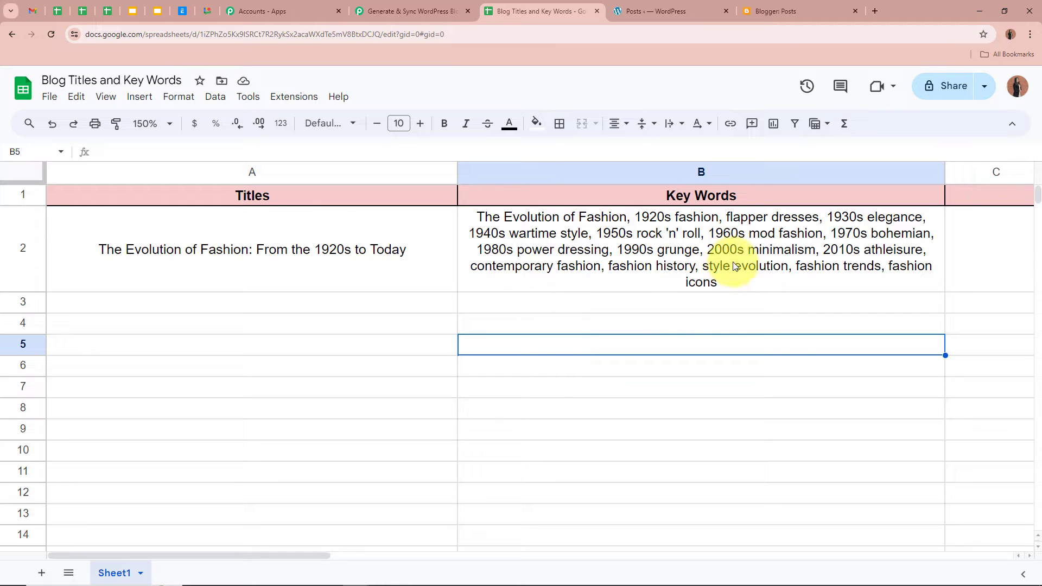
{"action": "left_click", "coordinate": [220, 359]}
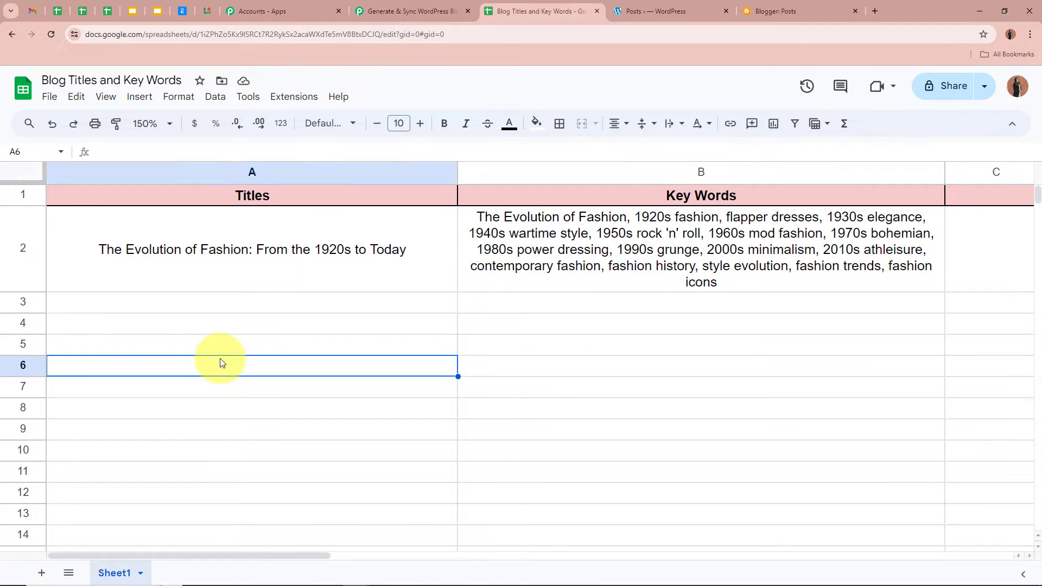
{"action": "left_click", "coordinate": [411, 11]}
{"action": "scroll", "coordinate": [164, 278], "scroll_direction": "down", "scroll_amount": 10}
Review the captured Titles and Key Words values in the trigger's Response Received
{"action": "scroll", "coordinate": [165, 278], "scroll_direction": "down", "scroll_amount": 3}
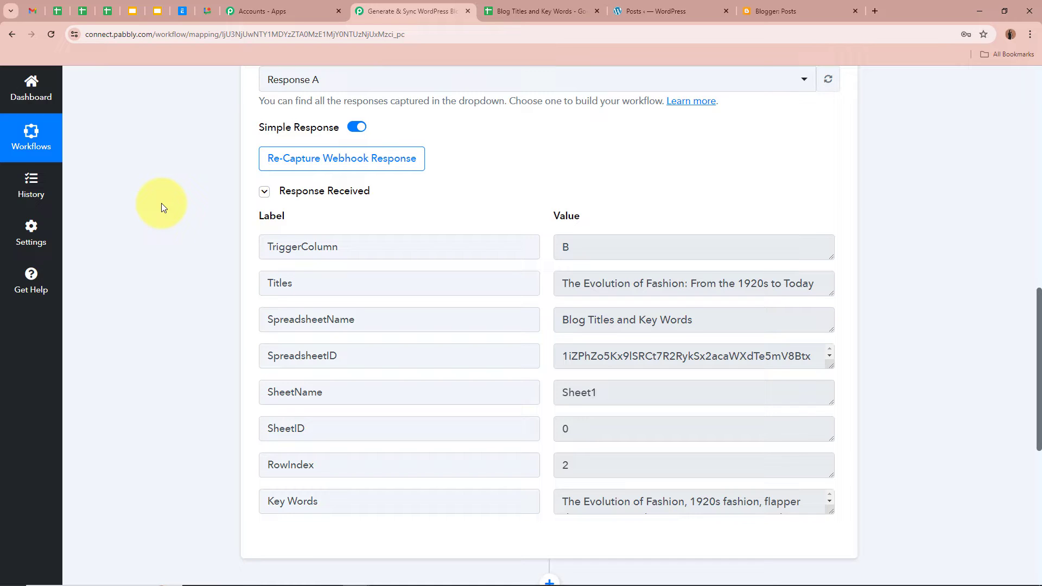
{"action": "left_click_drag", "start_coordinate": [307, 283], "coordinate": [201, 279]}
{"action": "left_click", "coordinate": [201, 279]}
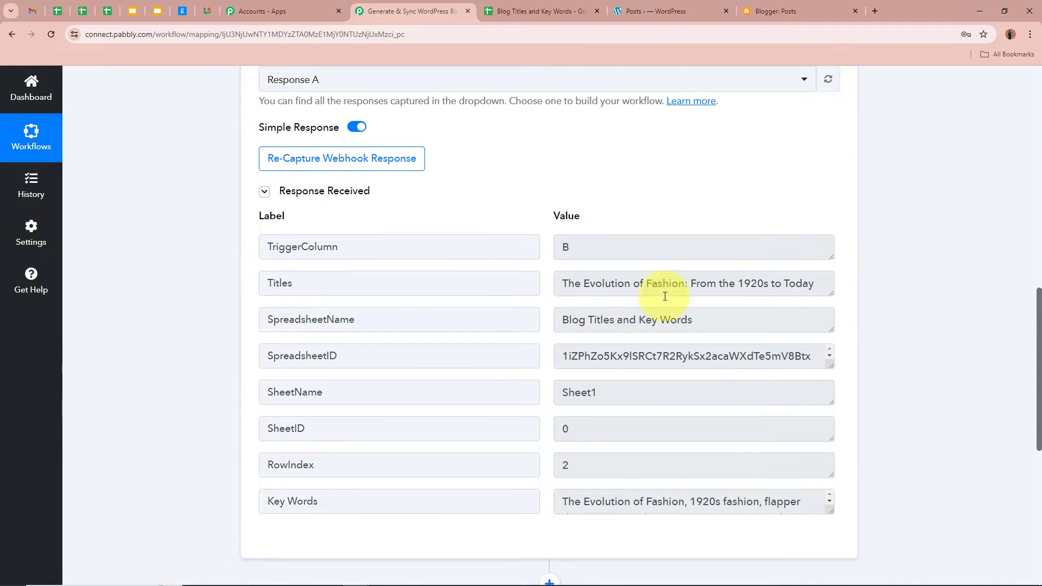
{"action": "left_click_drag", "start_coordinate": [830, 293], "coordinate": [829, 329]}
{"action": "left_click_drag", "start_coordinate": [560, 283], "coordinate": [870, 283]}
{"action": "left_click", "coordinate": [919, 279]}
{"action": "scroll", "coordinate": [919, 279], "scroll_direction": "down", "scroll_amount": 3}
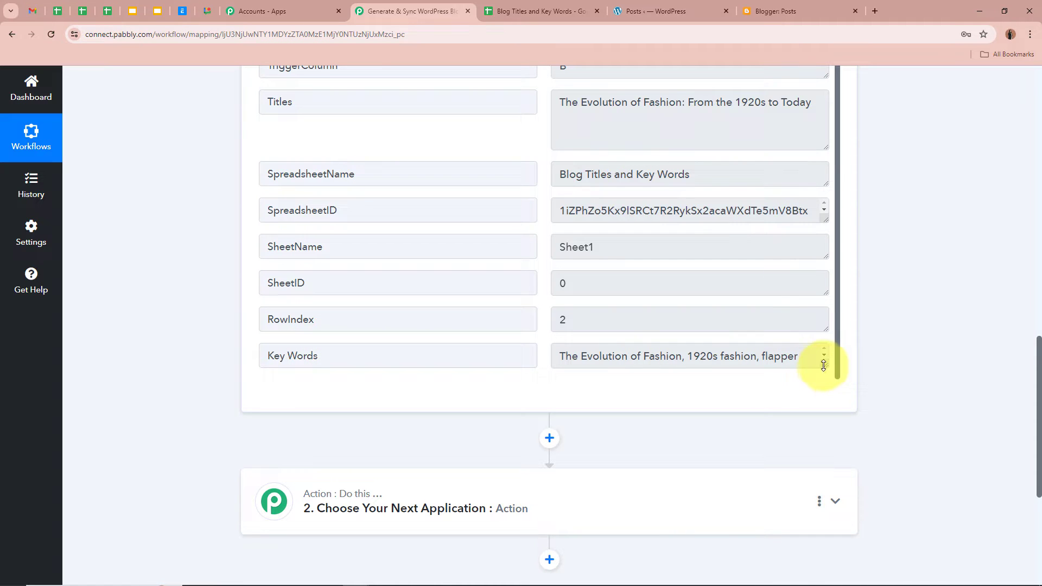
{"action": "left_click_drag", "start_coordinate": [823, 365], "coordinate": [825, 442]}
{"action": "scroll", "coordinate": [735, 375], "scroll_direction": "down", "scroll_amount": 1}
{"action": "scroll", "coordinate": [735, 375], "scroll_direction": "up", "scroll_amount": 1}
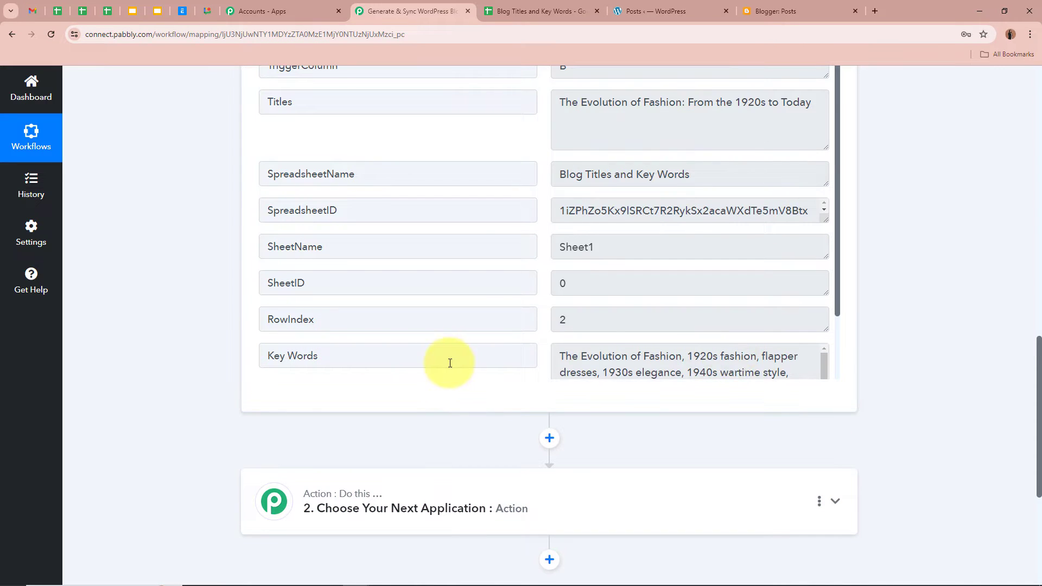
{"action": "scroll", "coordinate": [450, 363], "scroll_direction": "down", "scroll_amount": 2}
{"action": "scroll", "coordinate": [865, 312], "scroll_direction": "up", "scroll_amount": 8}
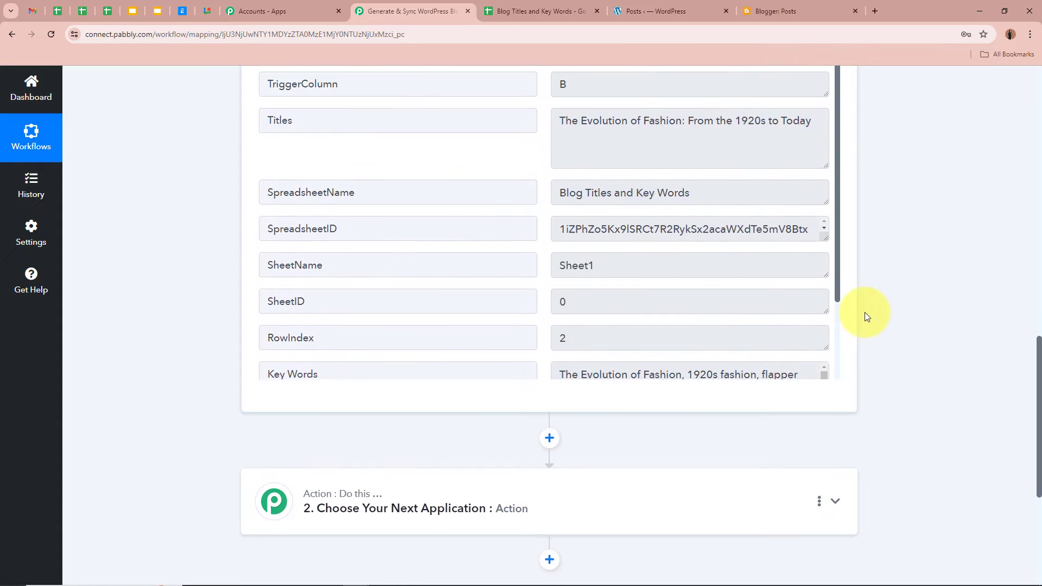
{"action": "scroll", "coordinate": [964, 402], "scroll_direction": "up", "scroll_amount": 10}
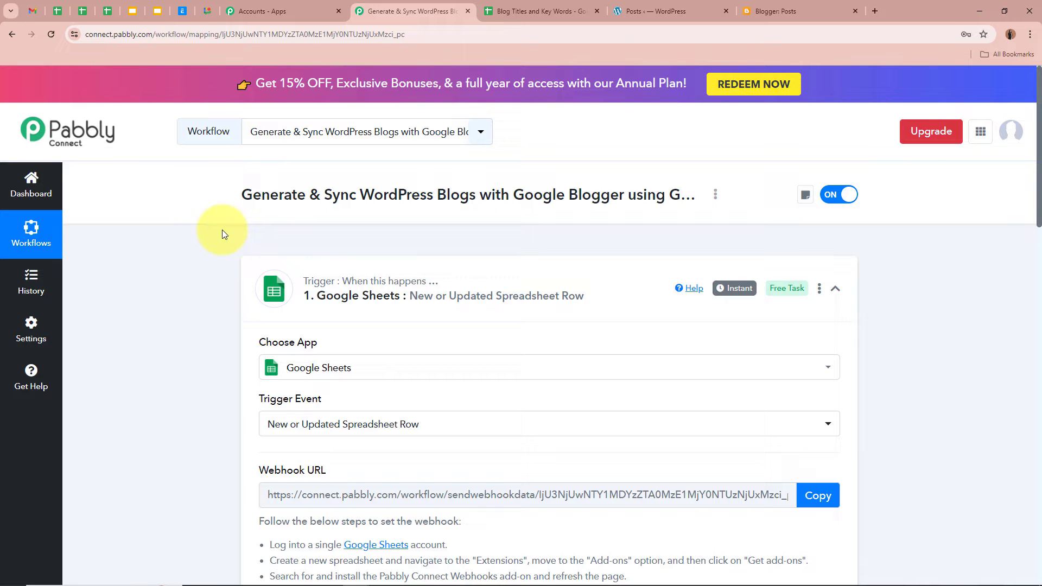
Check that row 3 is empty, then collapse the Google Sheets trigger step
{"action": "left_click", "coordinate": [540, 11]}
{"action": "left_click", "coordinate": [272, 304]}
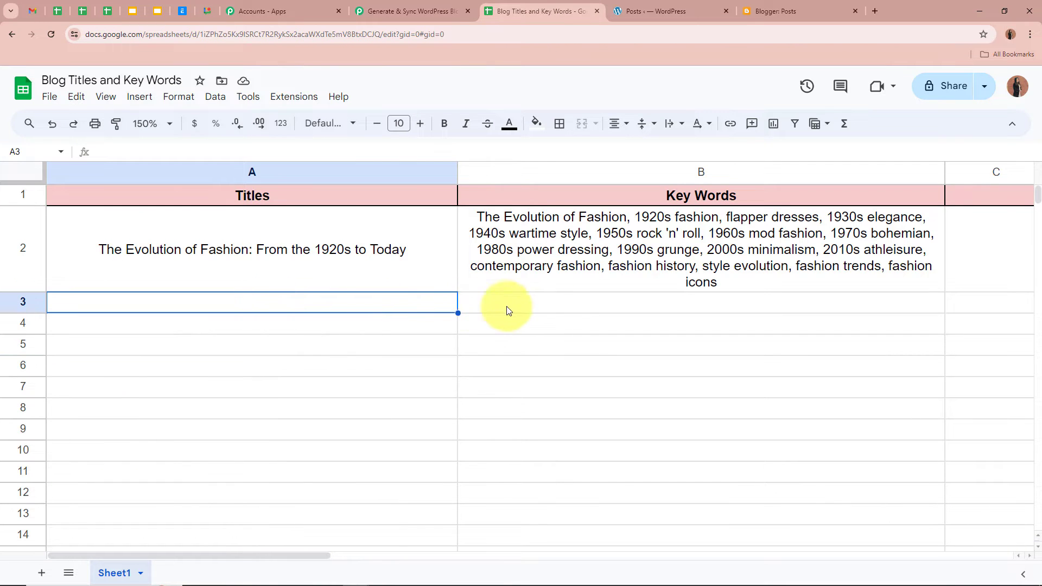
{"action": "left_click", "coordinate": [543, 309]}
{"action": "left_click", "coordinate": [361, 11]}
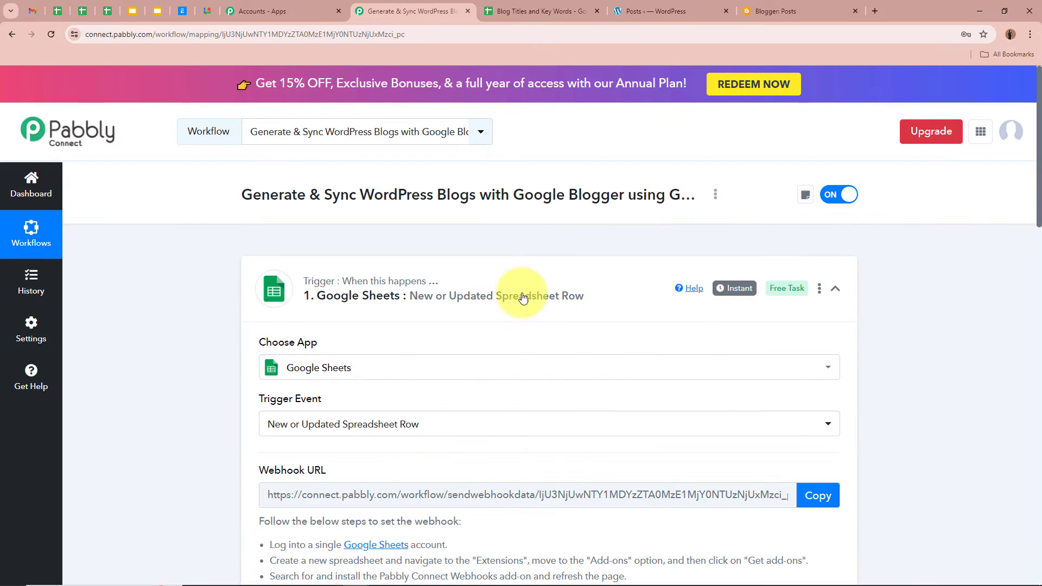
{"action": "left_click", "coordinate": [618, 282]}
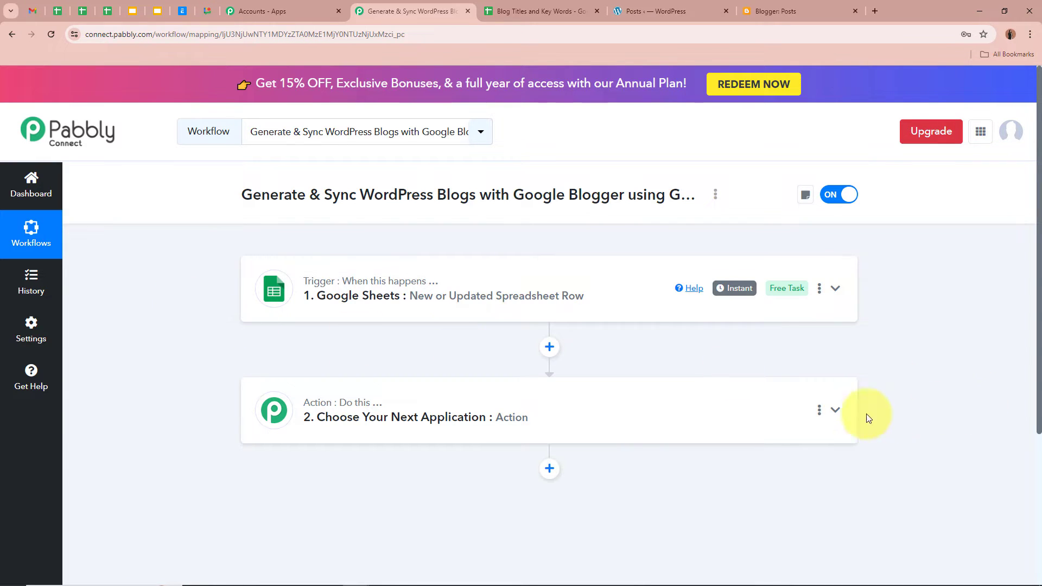
Set step 2 to Google Generative AI with the Generate Content action event
{"action": "left_click", "coordinate": [836, 411]}
{"action": "type", "text": "Googl"}
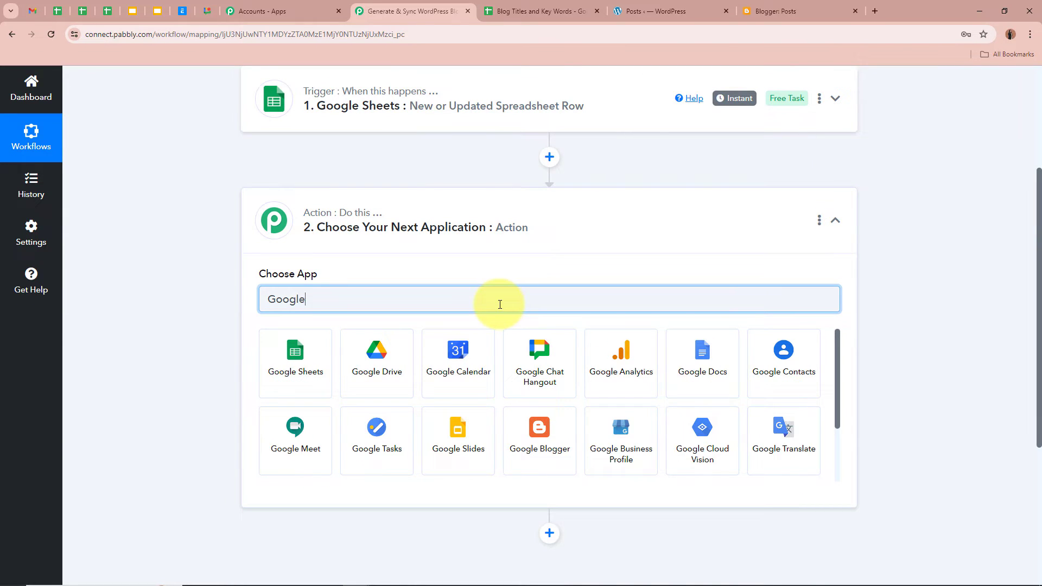
{"action": "type", "text": "e"}
{"action": "scroll", "coordinate": [489, 358], "scroll_direction": "down", "scroll_amount": 2}
{"action": "left_click", "coordinate": [537, 369]}
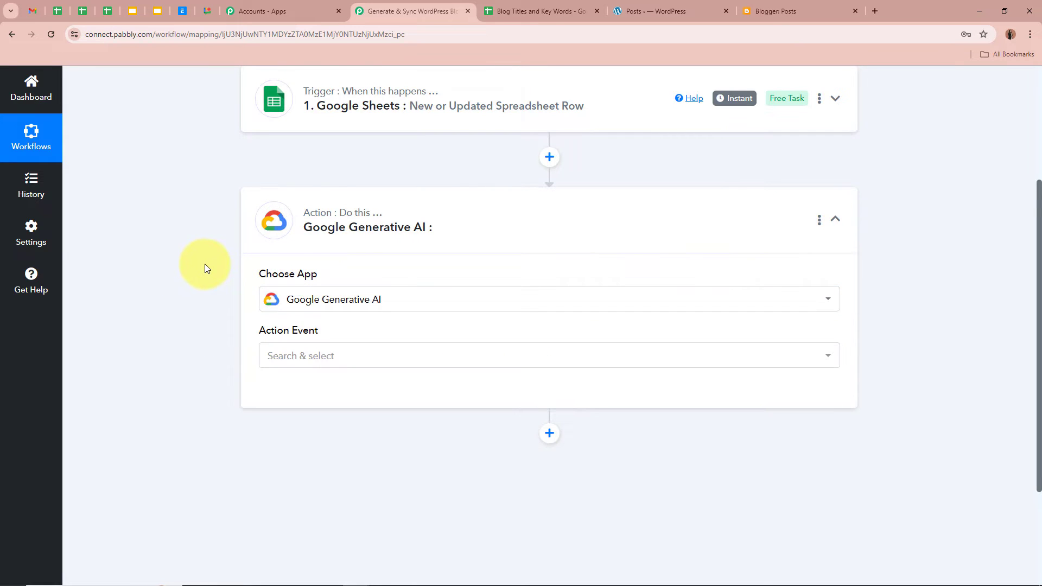
{"action": "left_click", "coordinate": [395, 358]}
{"action": "left_click", "coordinate": [375, 421]}
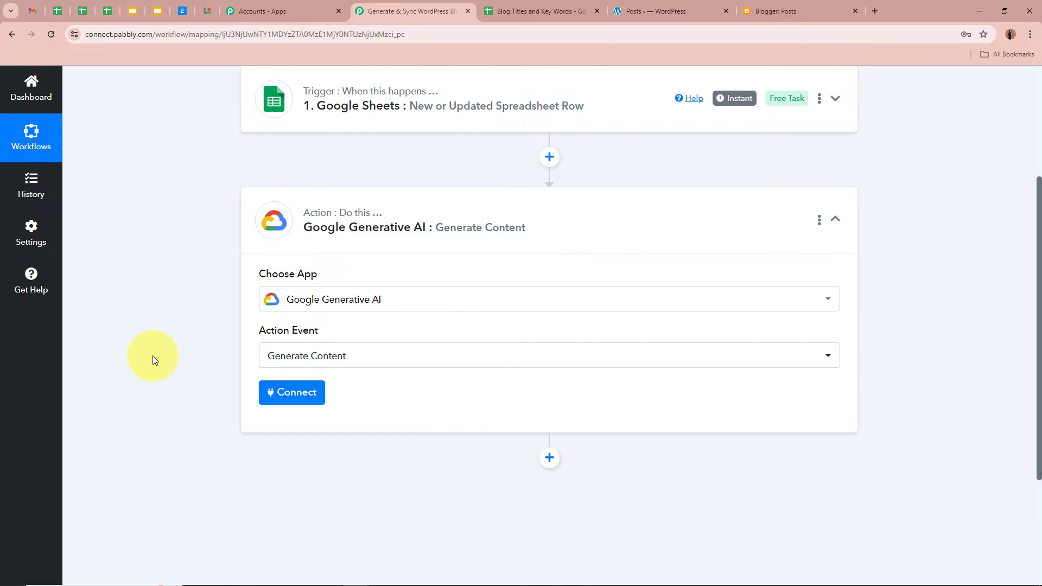
Recheck the A2 title and B2 keywords, then start connecting a Google Generative AI account
{"action": "left_click", "coordinate": [543, 11]}
{"action": "left_click", "coordinate": [318, 268]}
{"action": "left_click", "coordinate": [467, 277]}
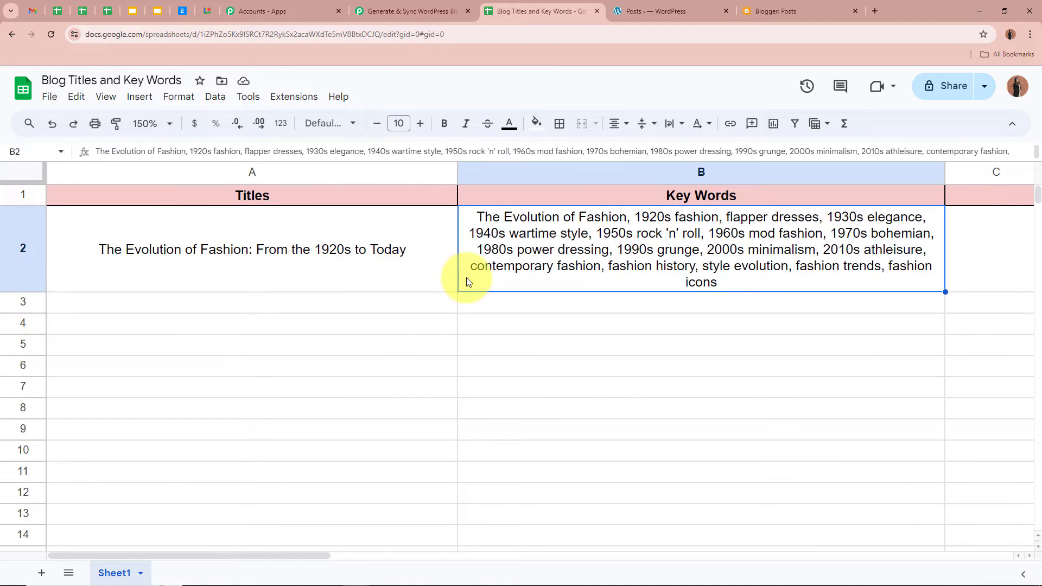
{"action": "left_click", "coordinate": [400, 12]}
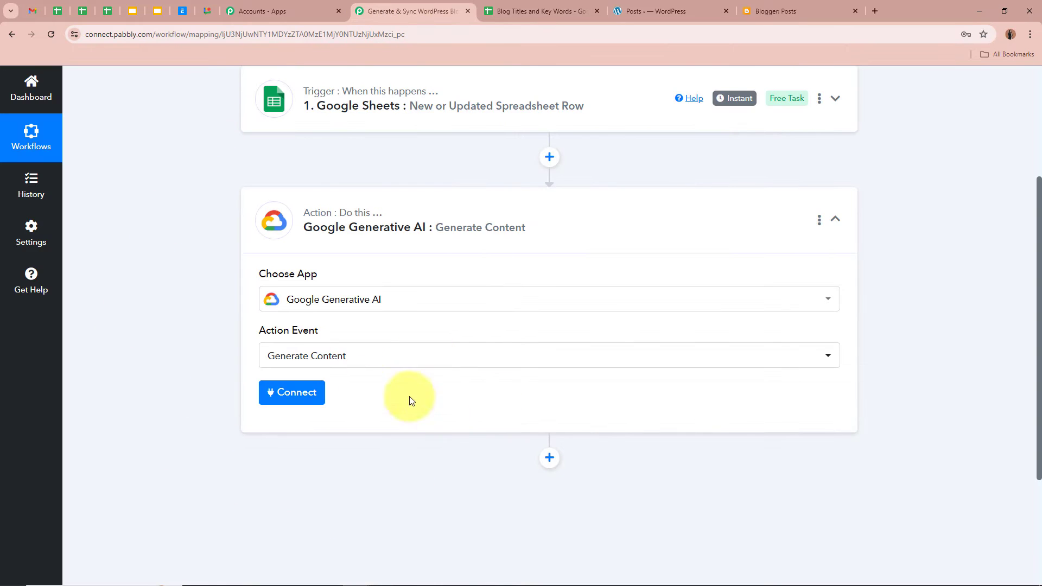
{"action": "left_click", "coordinate": [324, 395]}
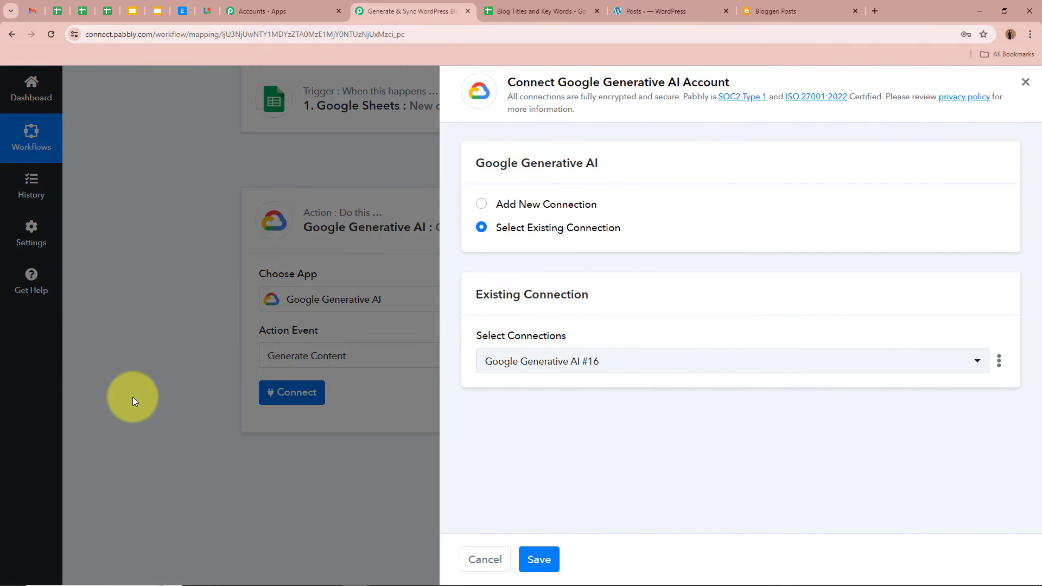
Add a new Google Generative AI connection and open Google AI Studio from the API Key help link
{"action": "left_click", "coordinate": [481, 204]}
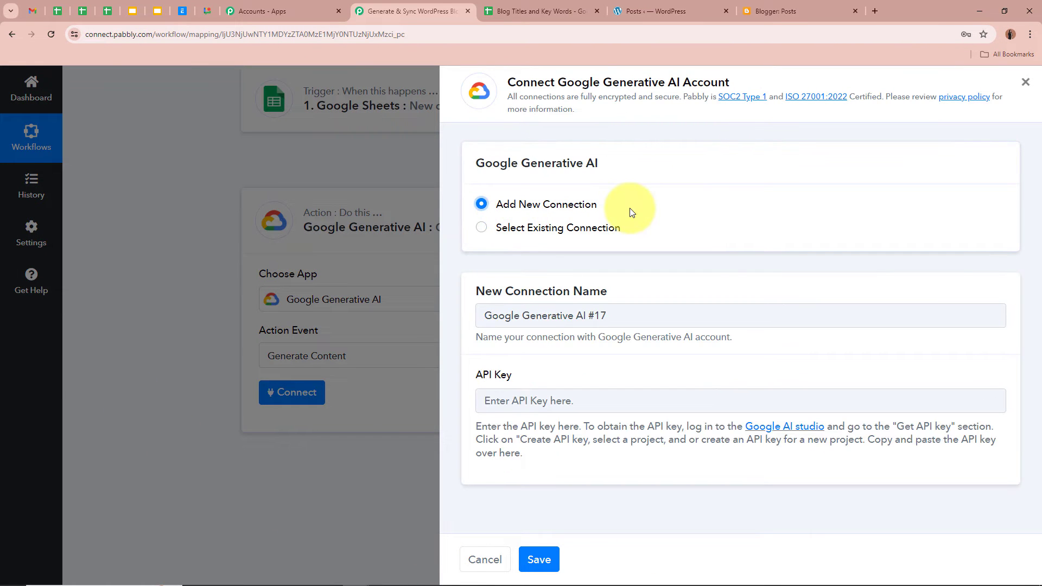
{"action": "left_click_drag", "start_coordinate": [473, 378], "coordinate": [553, 375]}
{"action": "left_click", "coordinate": [564, 375]}
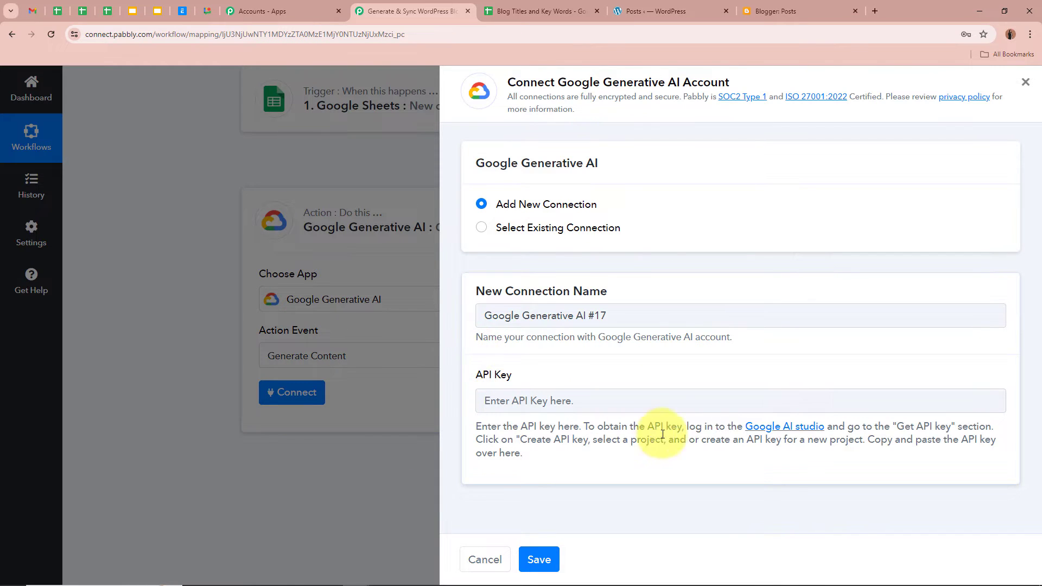
{"action": "left_click", "coordinate": [796, 430]}
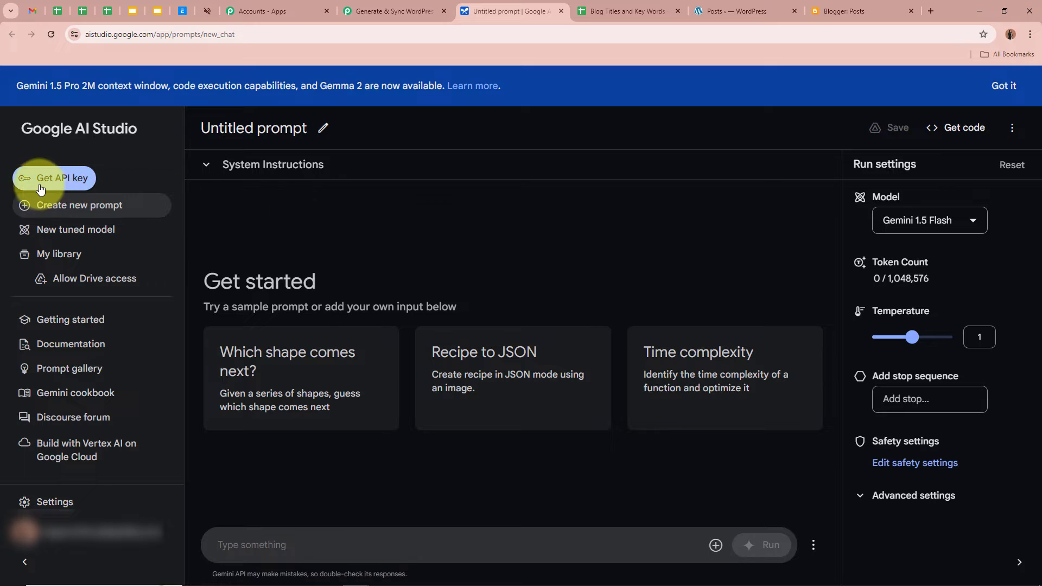
Create an API key in the existing Generative Language Client project, copy it, and return to Pabbly
{"action": "left_click", "coordinate": [66, 184]}
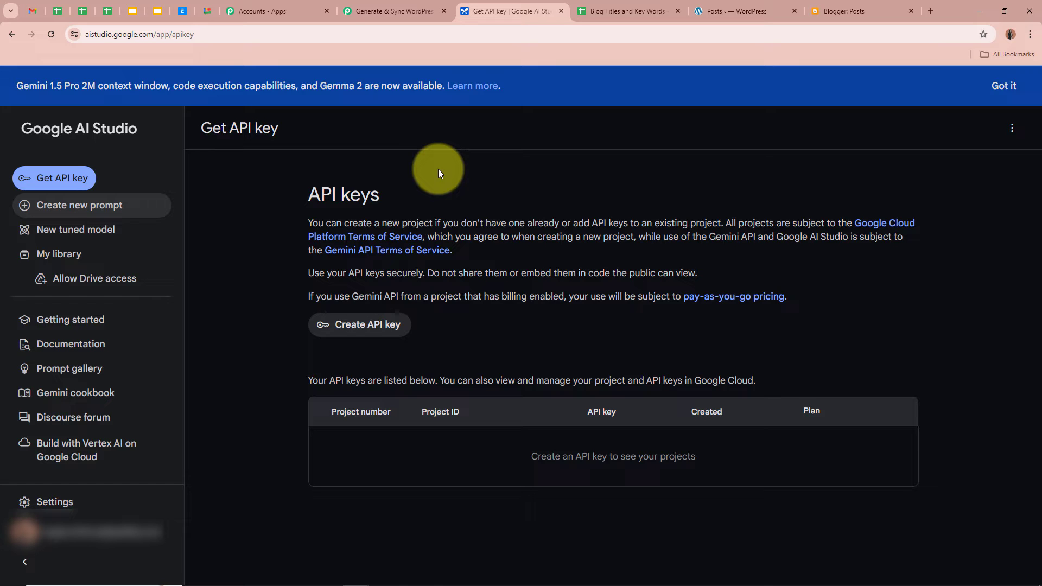
{"action": "left_click", "coordinate": [347, 325]}
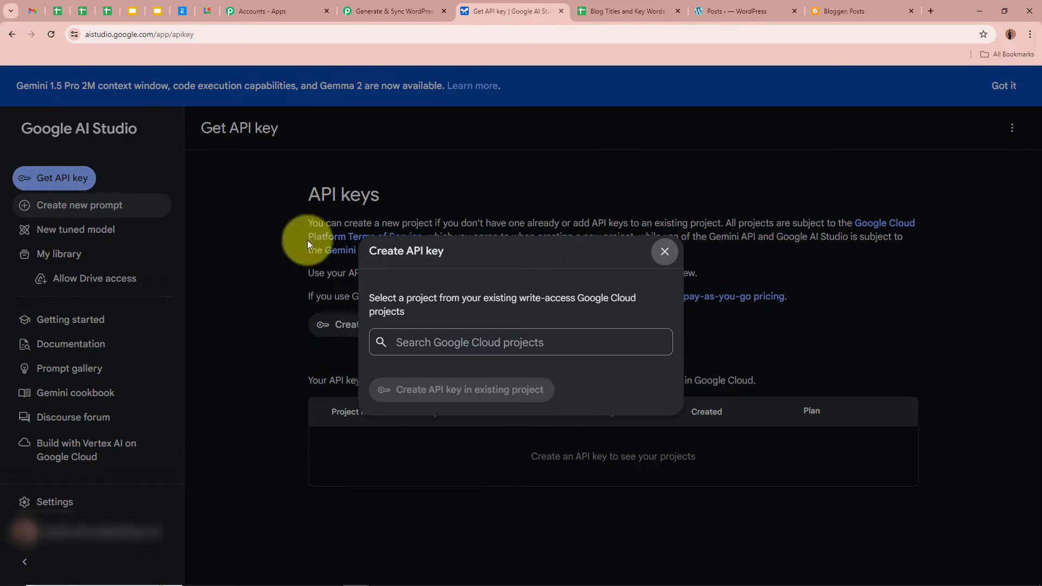
{"action": "left_click", "coordinate": [429, 342]}
{"action": "scroll", "coordinate": [479, 464], "scroll_direction": "down", "scroll_amount": 10}
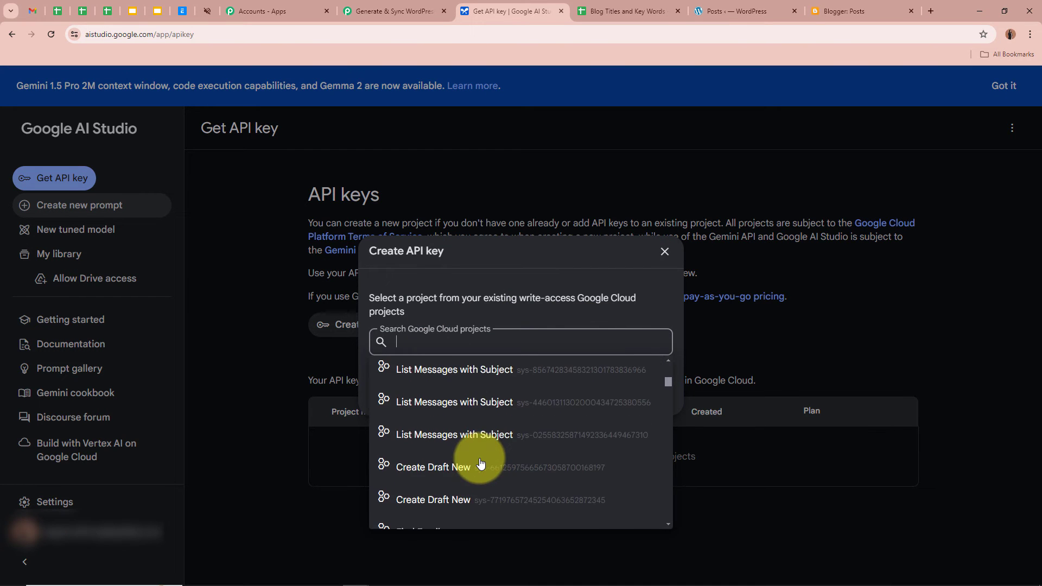
{"action": "scroll", "coordinate": [480, 464], "scroll_direction": "down", "scroll_amount": 5}
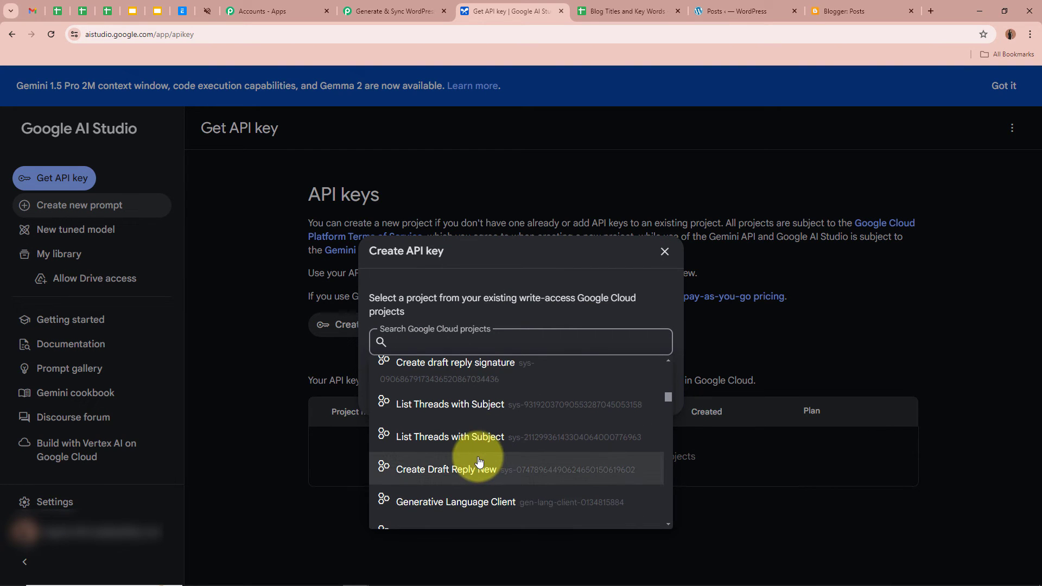
{"action": "left_click", "coordinate": [462, 395]}
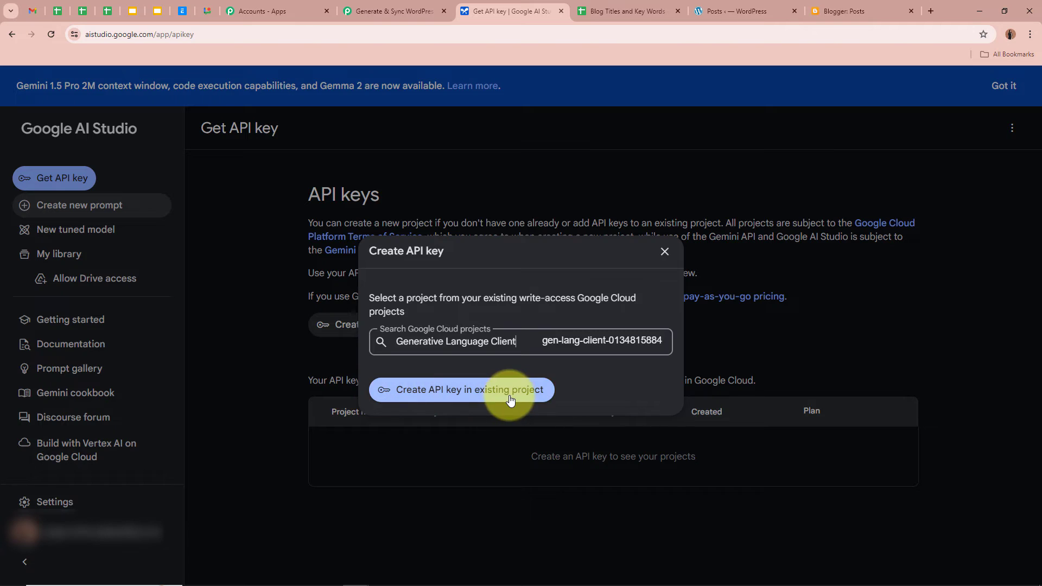
{"action": "left_click", "coordinate": [507, 390]}
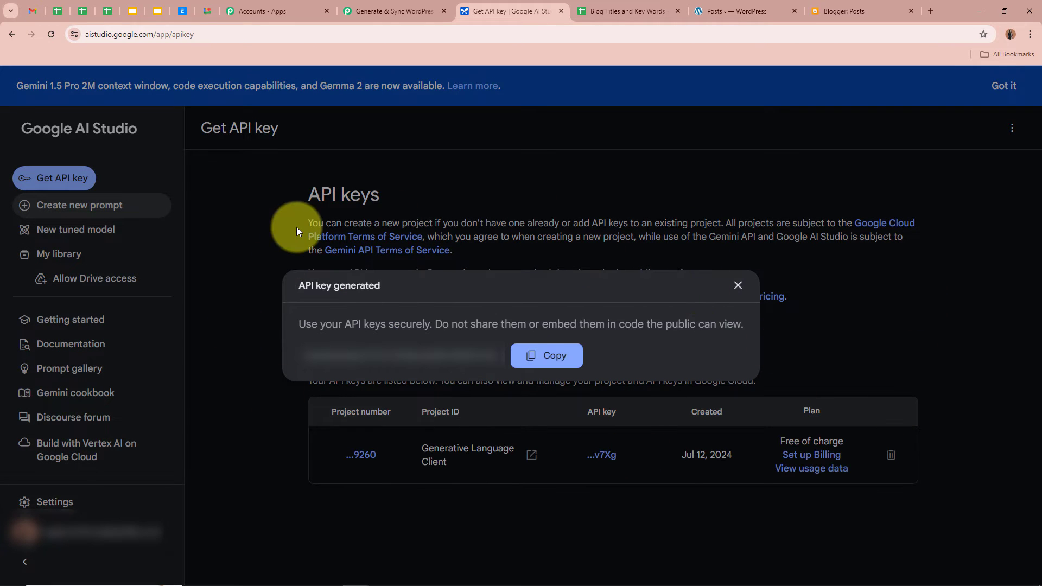
{"action": "left_click", "coordinate": [548, 355]}
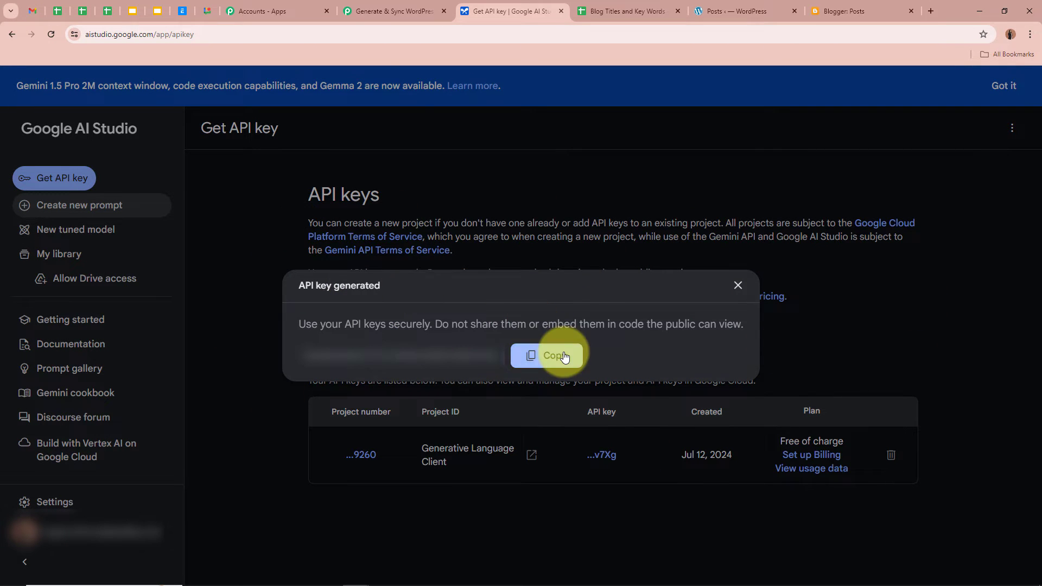
{"action": "left_click", "coordinate": [362, 11]}
Paste the copied API key into the API Key field and save the Google Generative AI connection
{"action": "left_click", "coordinate": [606, 402]}
{"action": "key", "text": "ctrl+v"}
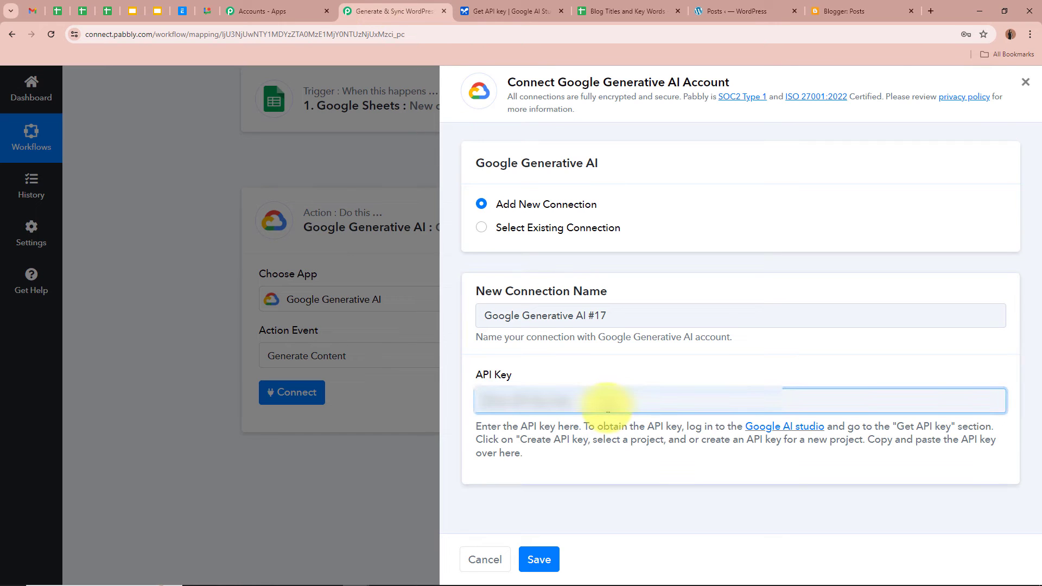
{"action": "key", "text": "ctrl+v"}
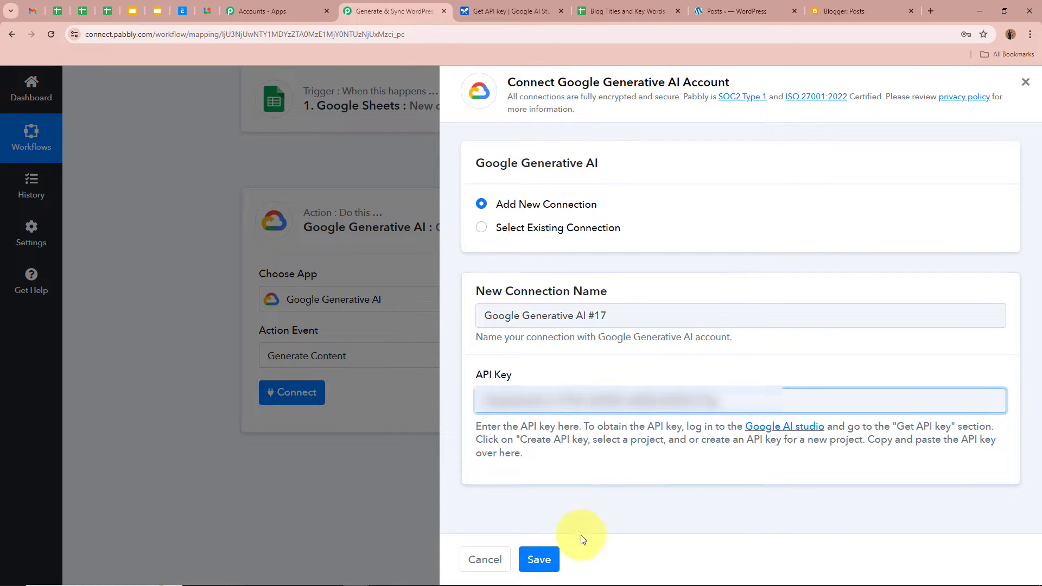
{"action": "left_click", "coordinate": [539, 559]}
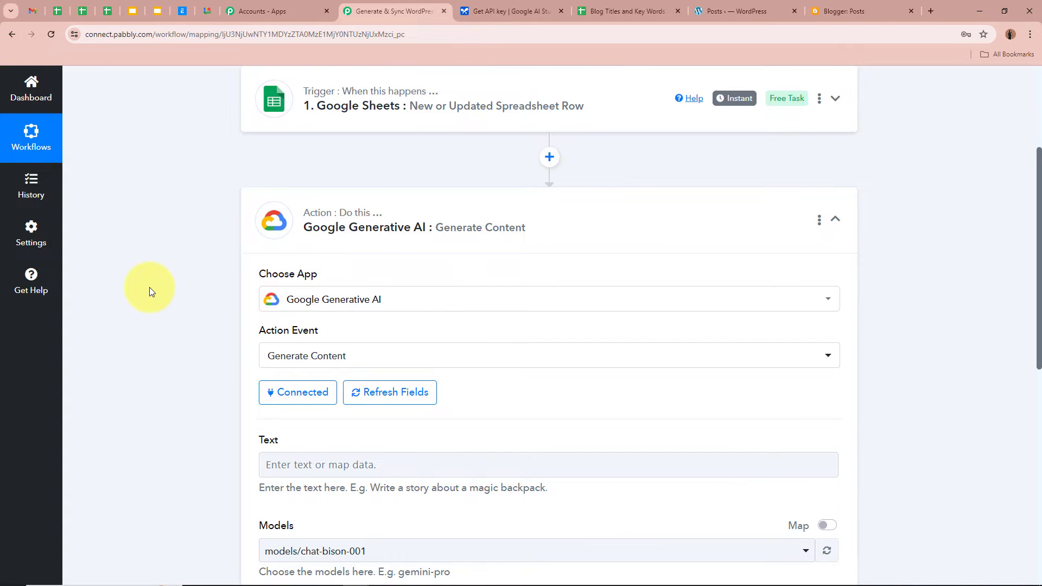
{"action": "scroll", "coordinate": [149, 287], "scroll_direction": "down", "scroll_amount": 3}
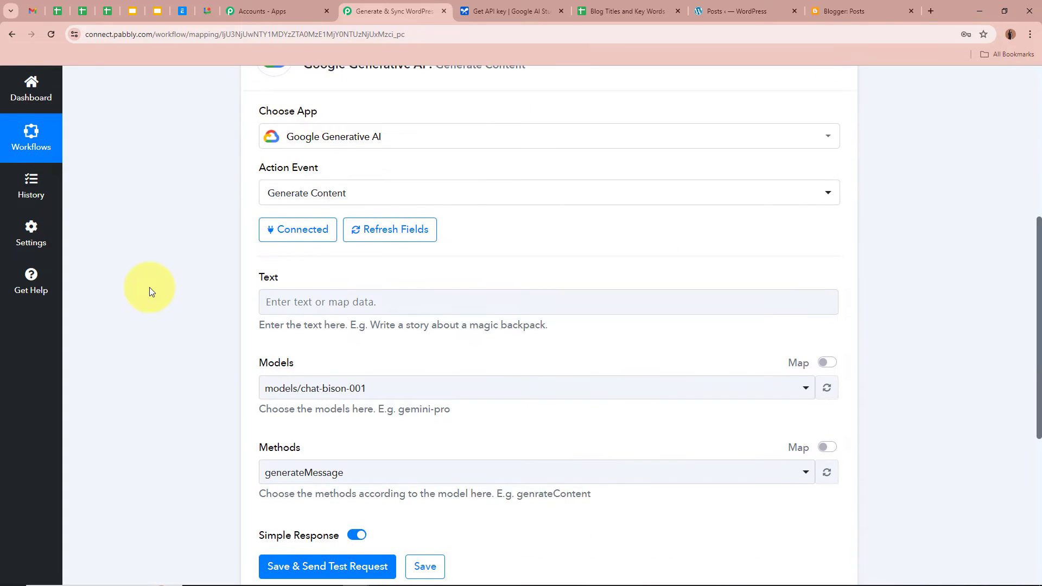
{"action": "left_click_drag", "start_coordinate": [245, 276], "coordinate": [298, 275]}
{"action": "left_click", "coordinate": [124, 318]}
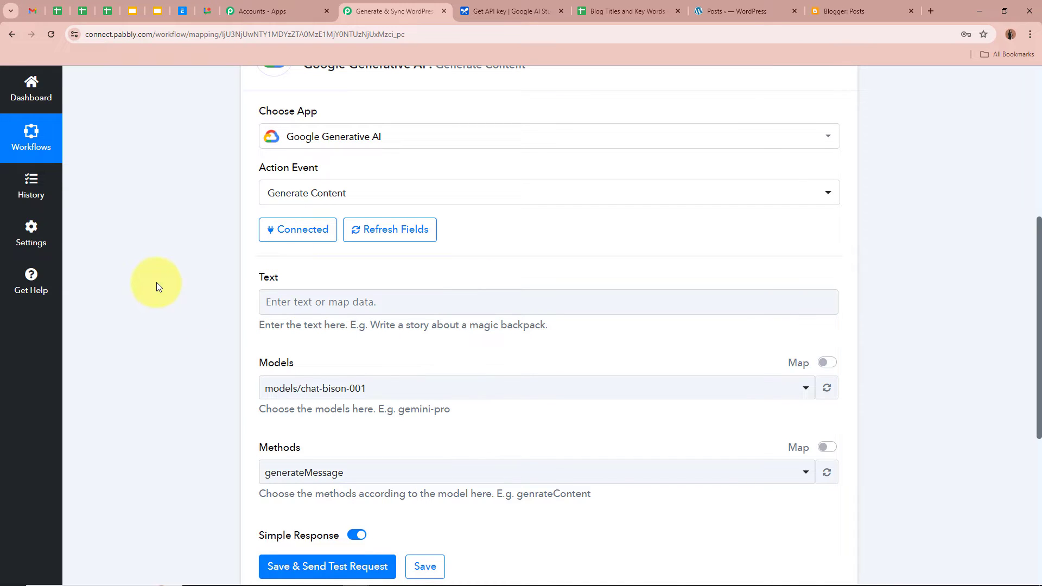
Paste the fashion-blogger prompt with (Title) and (Key Words) placeholders into the Text field
{"action": "left_click", "coordinate": [403, 317]}
{"action": "type", "text": "I am a fashion blogger who regularly posts articles on your WordPress site about the latest trends, style tips, and fashion news. I want to generate a blog with HTML Tag on title (Title), with key words (Key Words), to post it on my Google Blogger Account as well as WordPress Account, in long paragraph."}
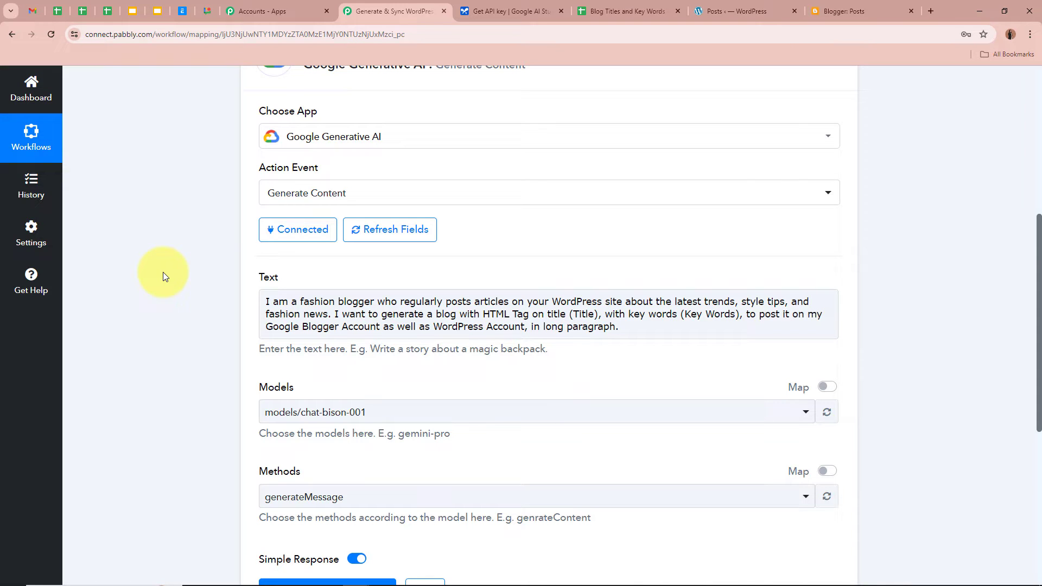
{"action": "left_click_drag", "start_coordinate": [265, 300], "coordinate": [629, 326]}
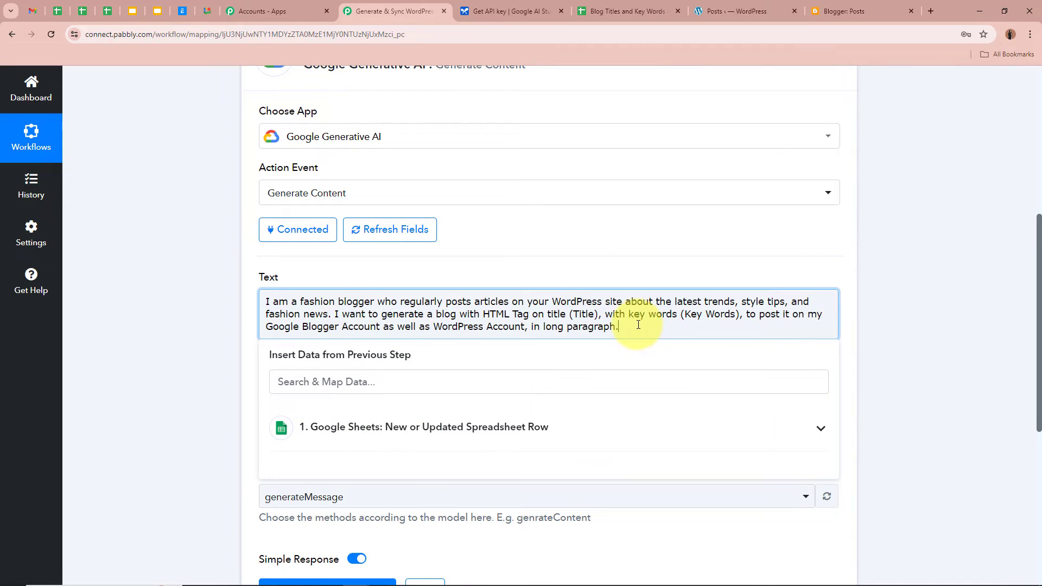
{"action": "left_click", "coordinate": [179, 313]}
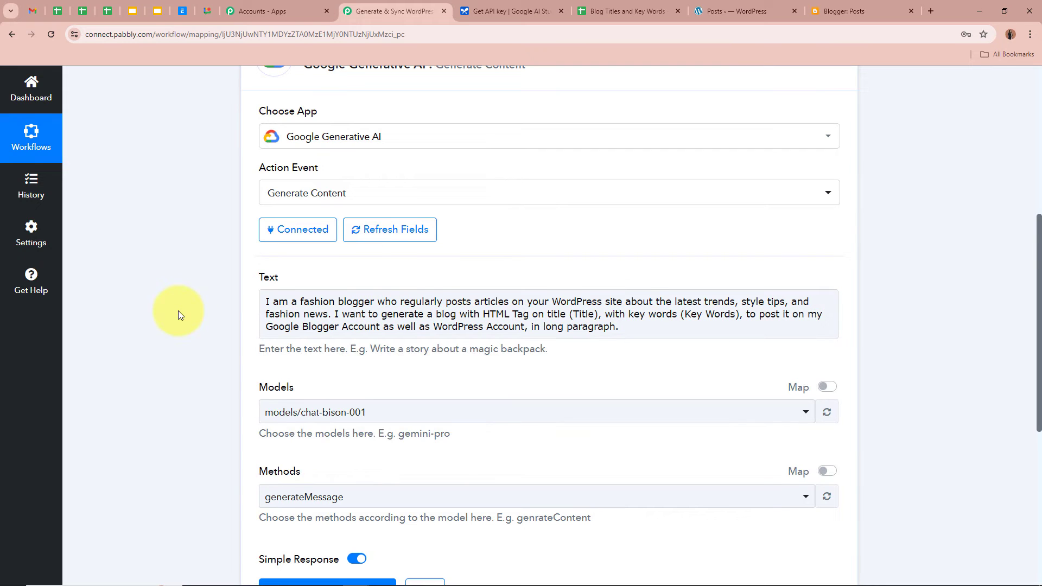
{"action": "left_click", "coordinate": [562, 321]}
{"action": "double_click", "coordinate": [571, 317]}
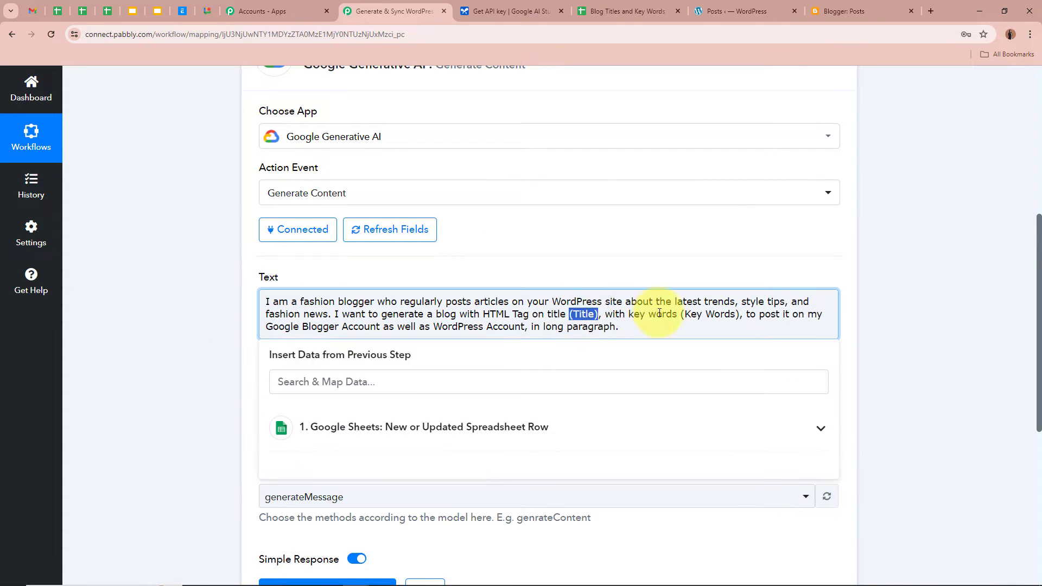
{"action": "left_click", "coordinate": [705, 314]}
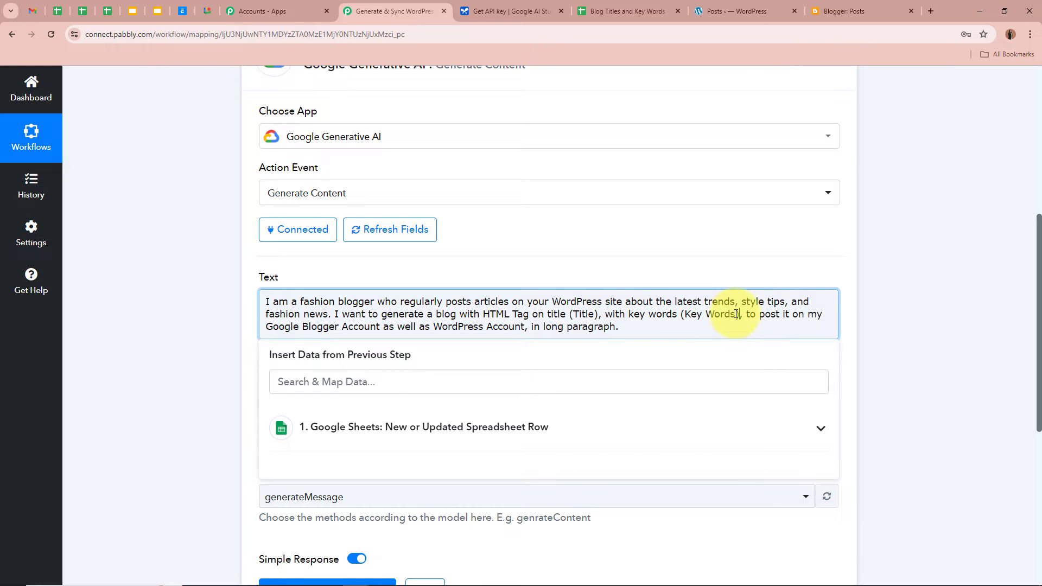
{"action": "left_click", "coordinate": [155, 281]}
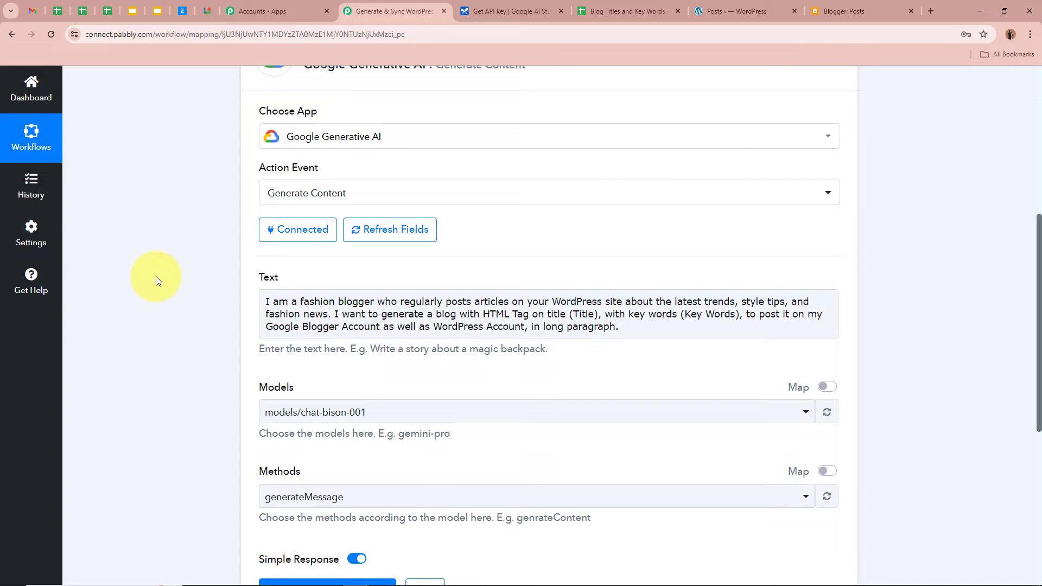
{"action": "scroll", "coordinate": [155, 281], "scroll_direction": "up", "scroll_amount": 6}
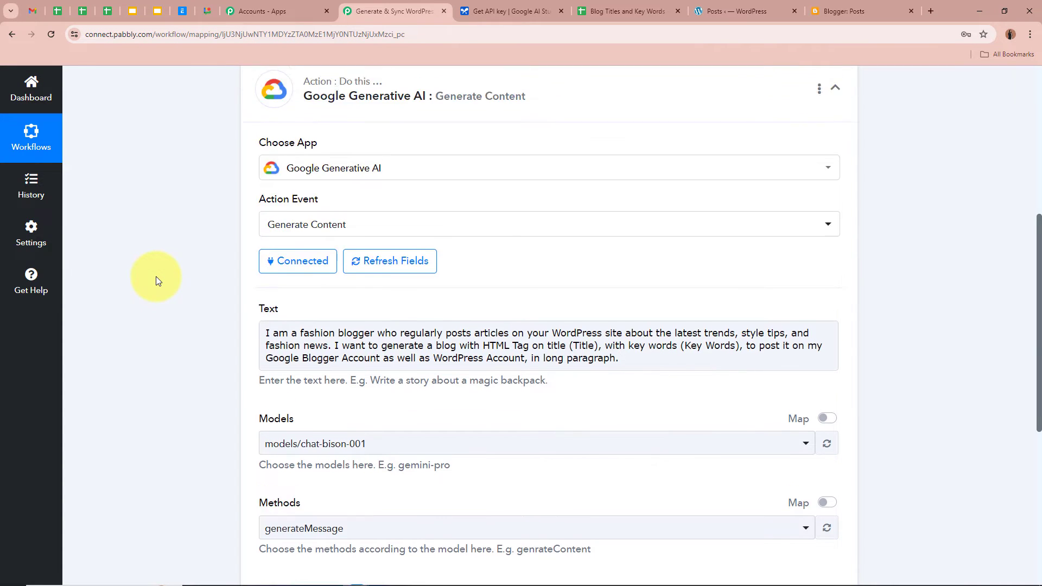
{"action": "scroll", "coordinate": [147, 342], "scroll_direction": "down", "scroll_amount": 8}
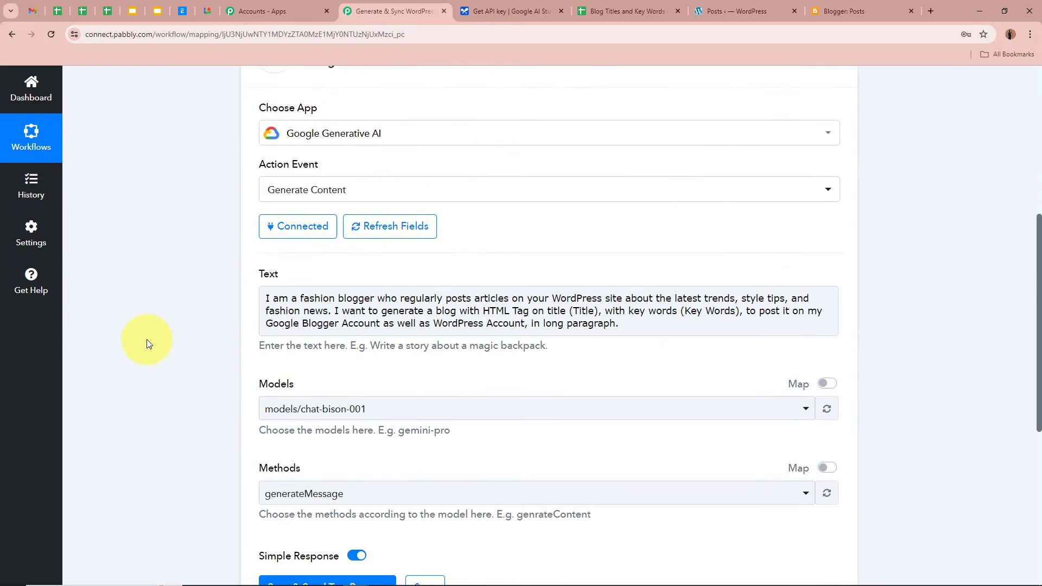
{"action": "scroll", "coordinate": [597, 288], "scroll_direction": "up", "scroll_amount": 2}
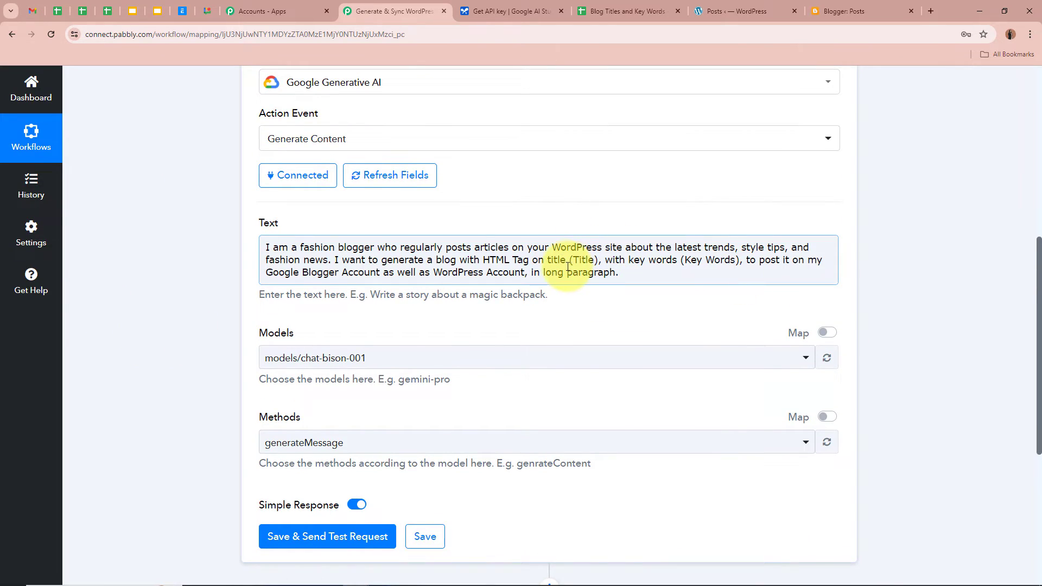
Replace the (Title) placeholder in the prompt with the Google Sheets Titles field
{"action": "left_click_drag", "start_coordinate": [580, 262], "coordinate": [587, 261]}
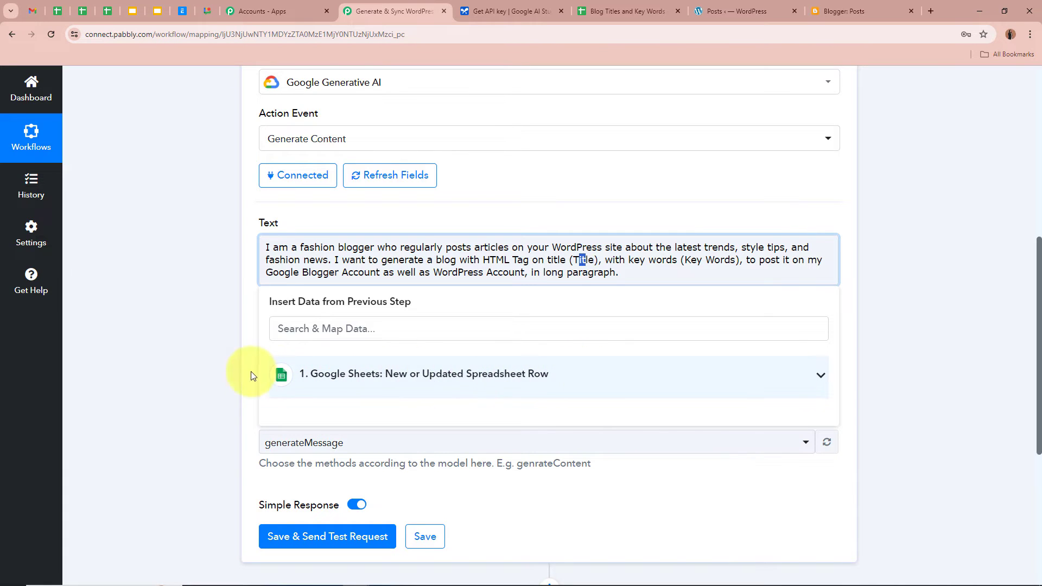
{"action": "left_click", "coordinate": [569, 378]}
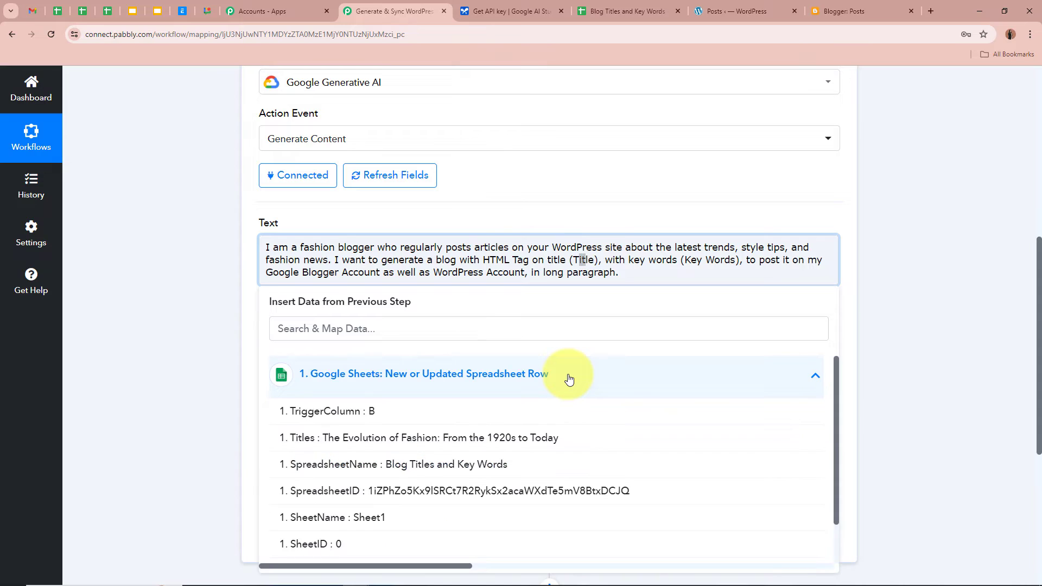
{"action": "scroll", "coordinate": [559, 421], "scroll_direction": "down", "scroll_amount": 1}
{"action": "scroll", "coordinate": [562, 422], "scroll_direction": "up", "scroll_amount": 1}
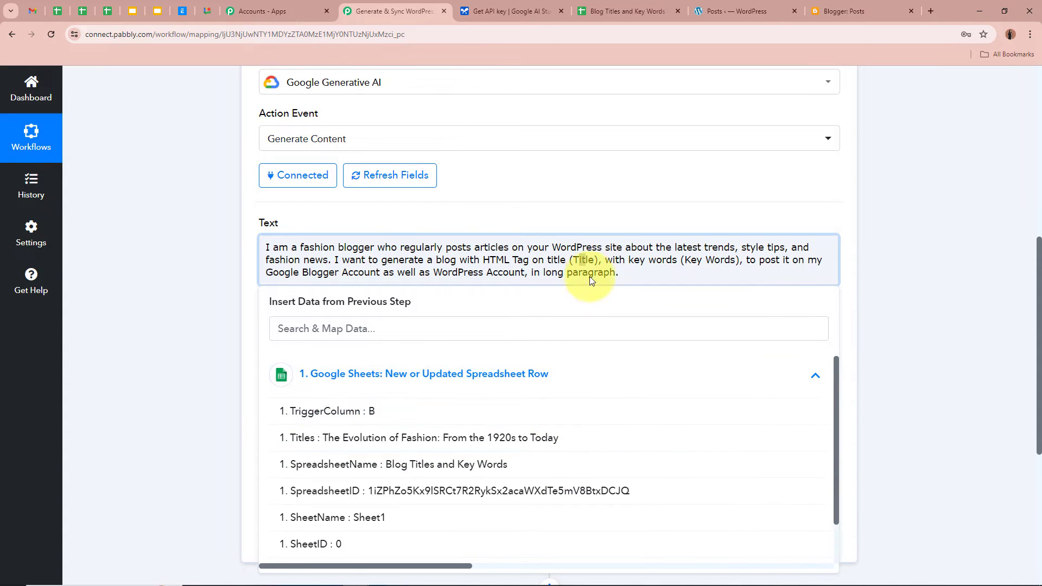
{"action": "left_click", "coordinate": [567, 263]}
{"action": "left_click_drag", "start_coordinate": [570, 262], "coordinate": [600, 264]}
{"action": "key", "text": "BackSpace"}
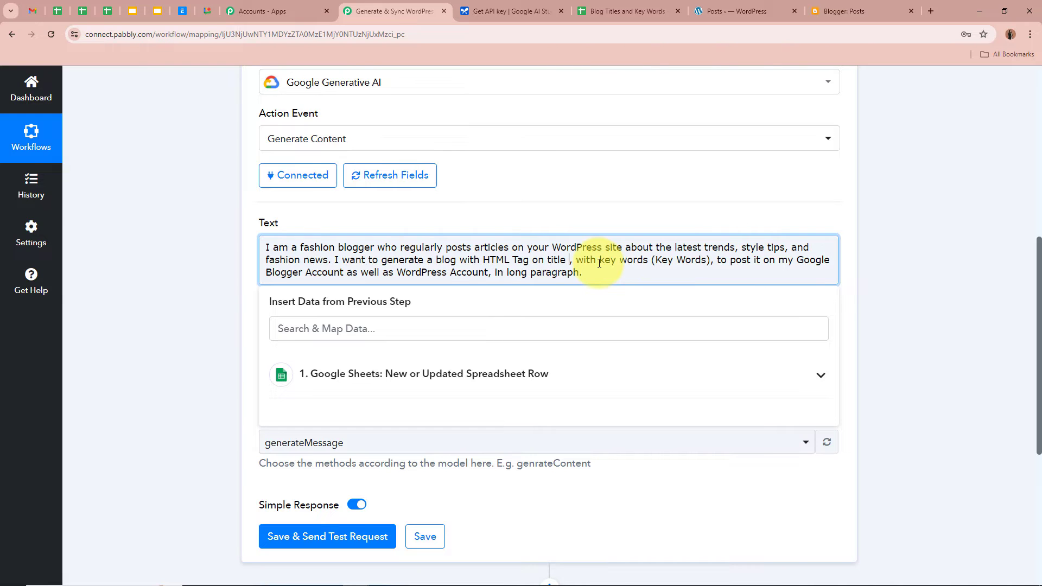
{"action": "left_click", "coordinate": [448, 374]}
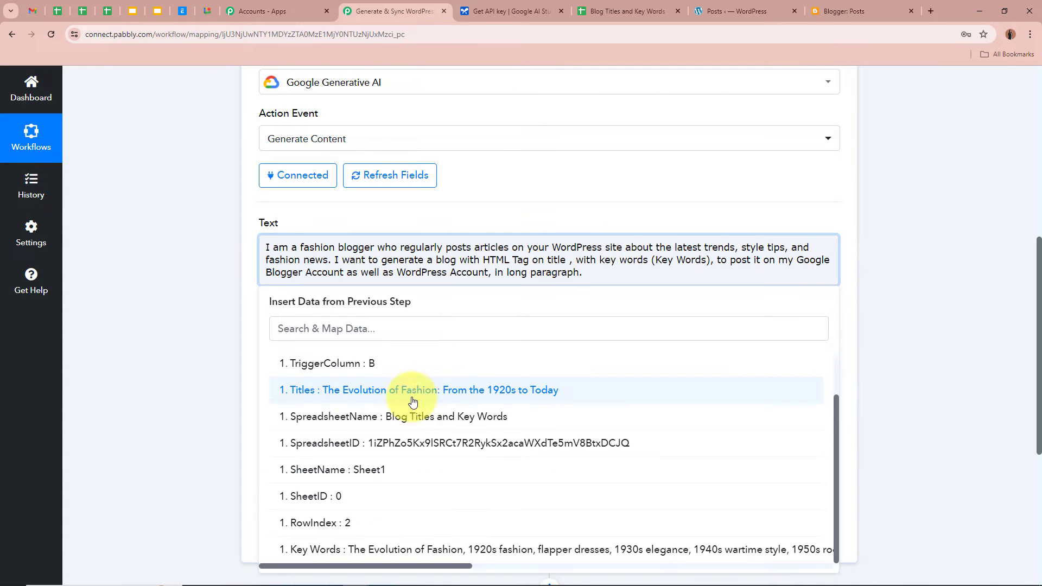
{"action": "left_click", "coordinate": [567, 395]}
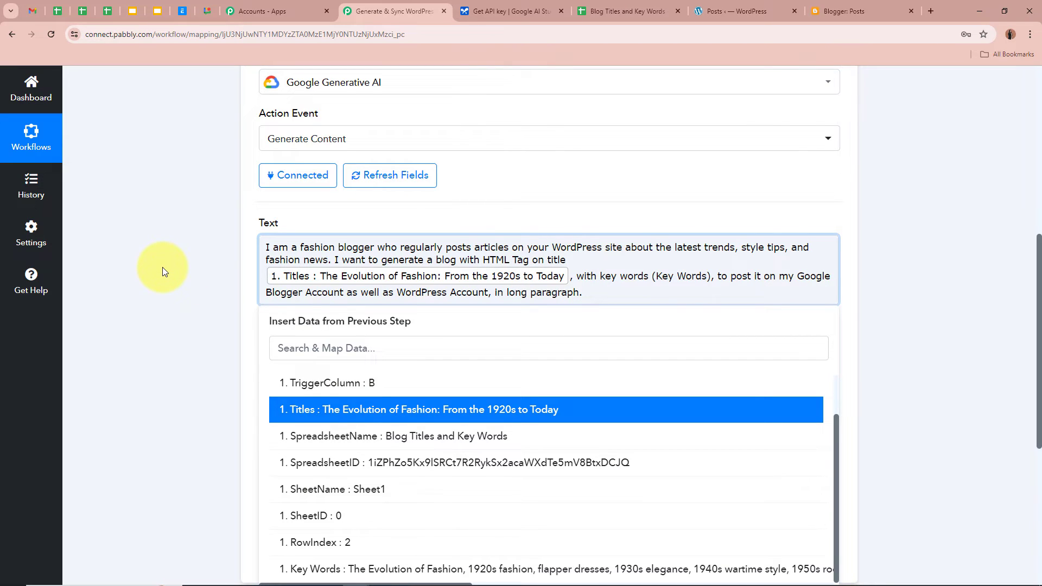
Replace the (Key Words) placeholder with the Google Sheets Key Words field
{"action": "scroll", "coordinate": [161, 266], "scroll_direction": "up", "scroll_amount": 8}
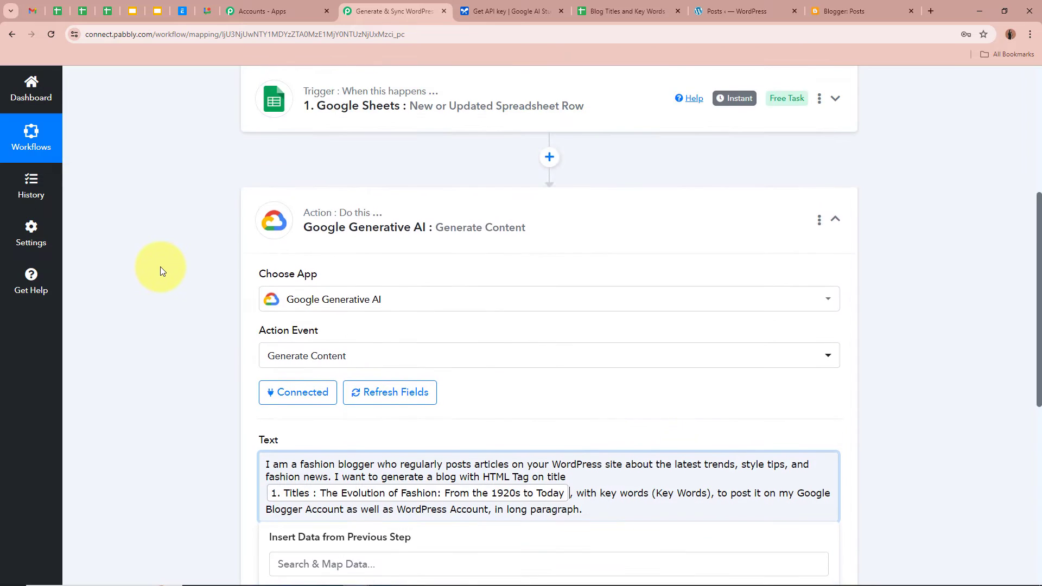
{"action": "scroll", "coordinate": [177, 300], "scroll_direction": "down", "scroll_amount": 4}
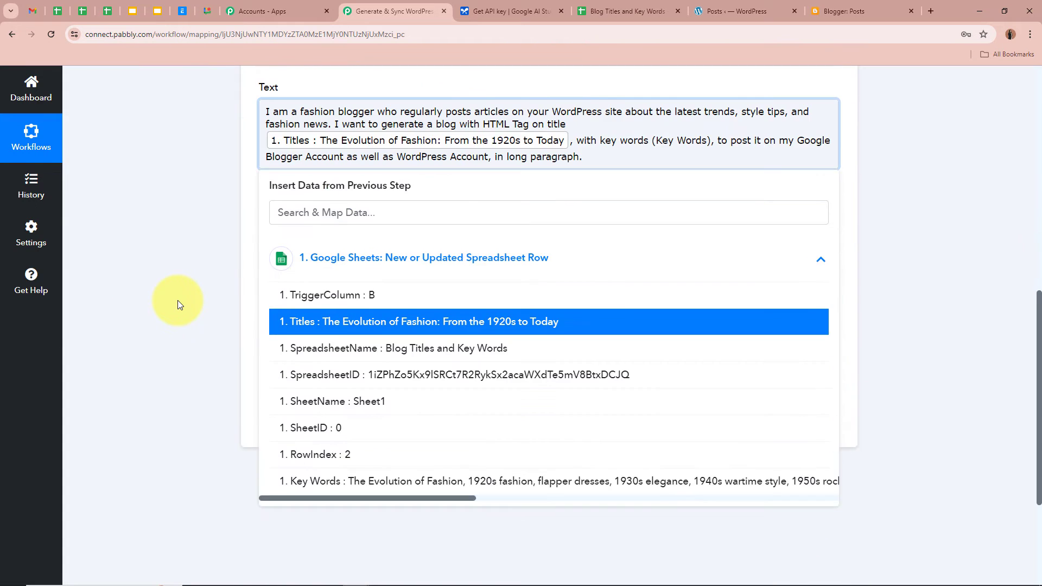
{"action": "scroll", "coordinate": [177, 301], "scroll_direction": "up", "scroll_amount": 2}
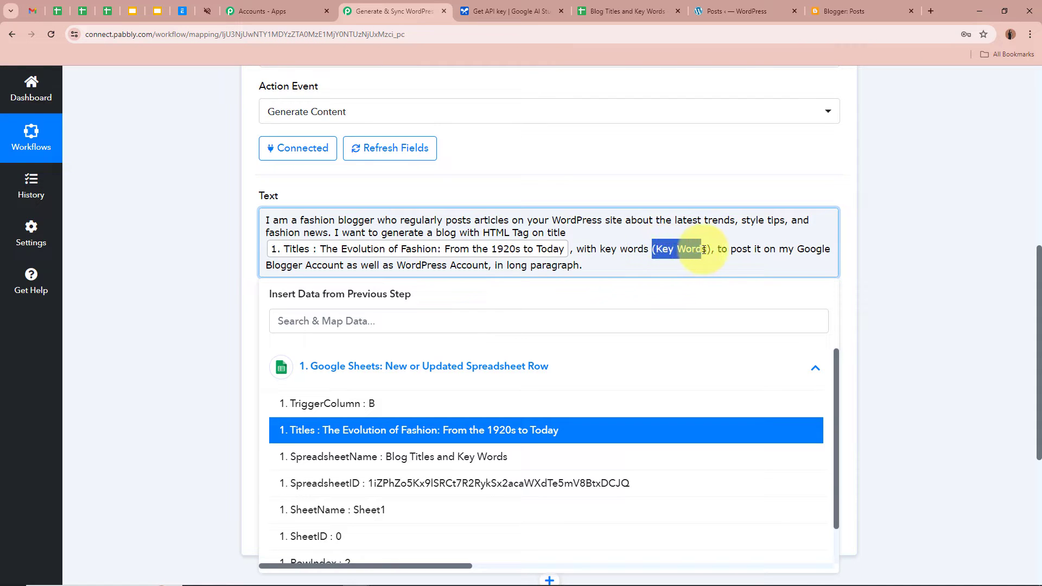
{"action": "left_click", "coordinate": [560, 363]}
{"action": "left_click", "coordinate": [563, 362]}
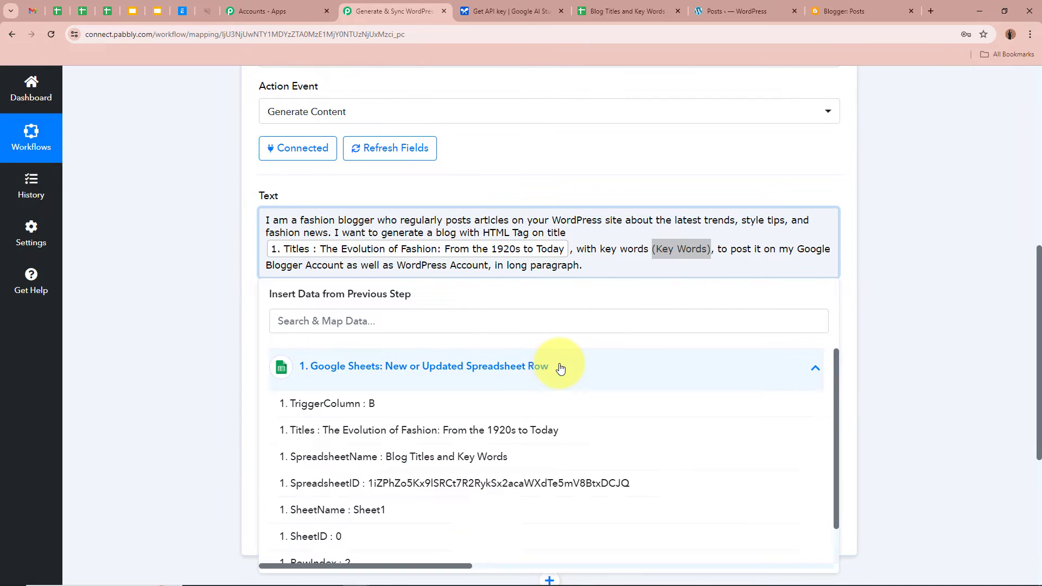
{"action": "scroll", "coordinate": [507, 437], "scroll_direction": "down", "scroll_amount": 1}
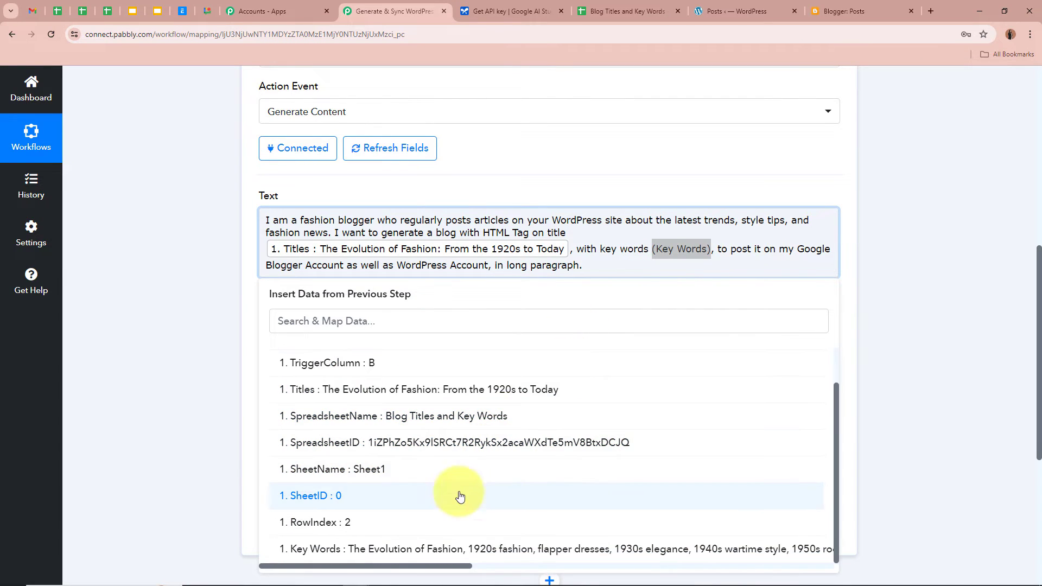
{"action": "left_click", "coordinate": [477, 556]}
{"action": "left_click", "coordinate": [130, 335]}
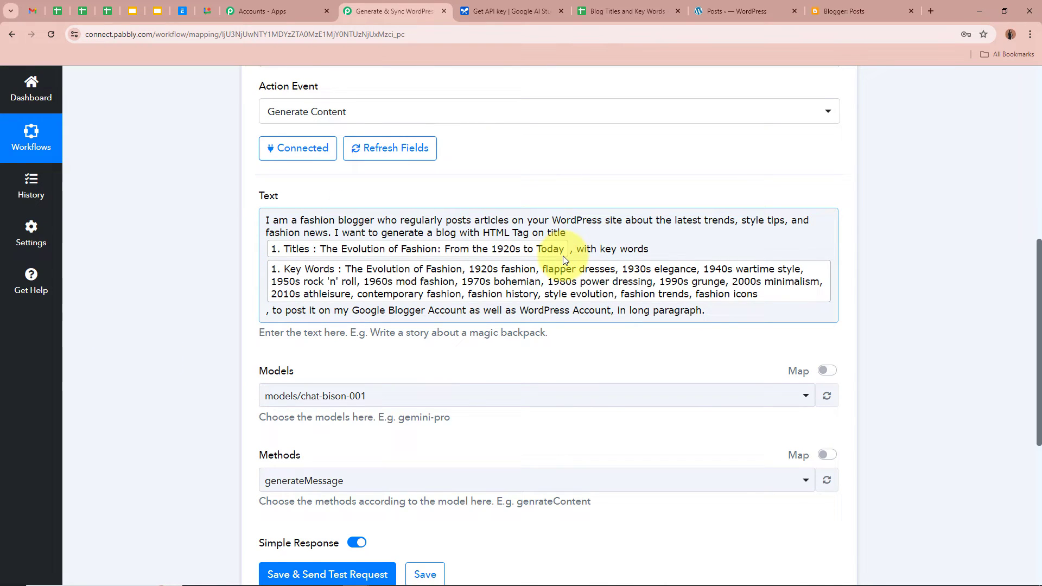
{"action": "scroll", "coordinate": [184, 272], "scroll_direction": "down", "scroll_amount": 1}
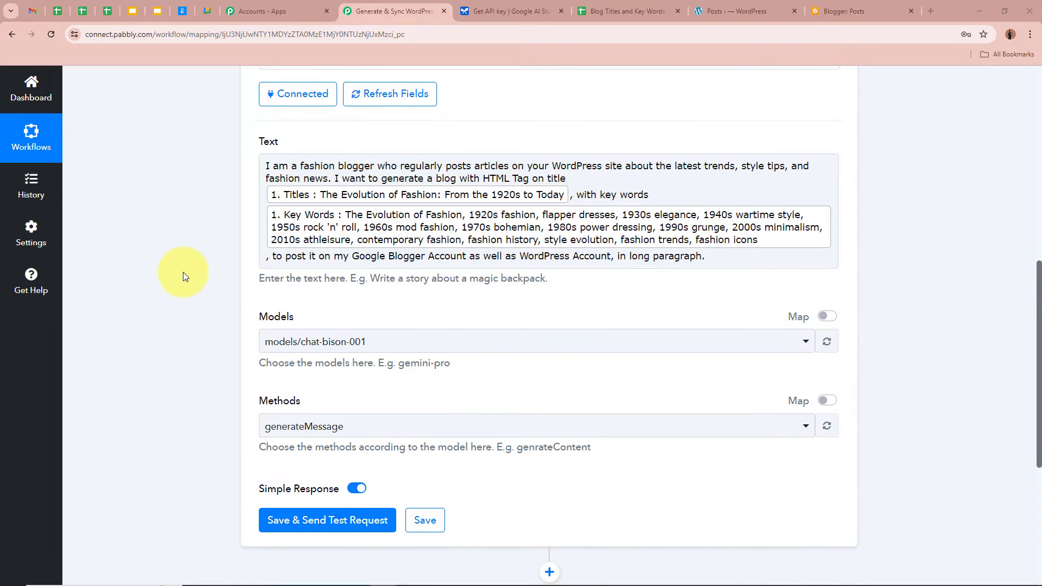
{"action": "scroll", "coordinate": [183, 271], "scroll_direction": "down", "scroll_amount": 2}
Set Models to models/gemini-pro and Methods to generateContent
{"action": "left_click", "coordinate": [390, 241]}
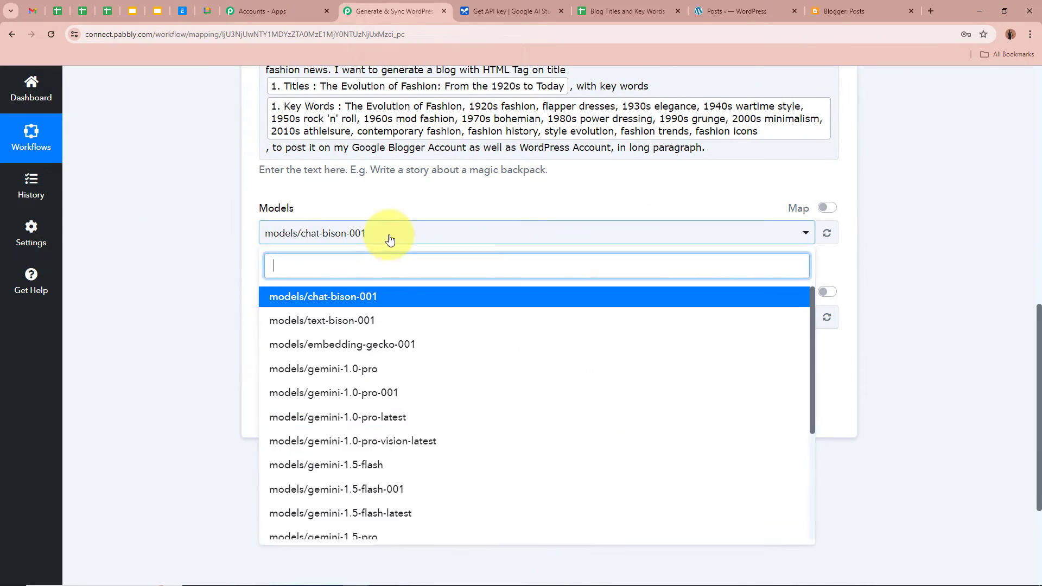
{"action": "scroll", "coordinate": [376, 443], "scroll_direction": "down", "scroll_amount": 3}
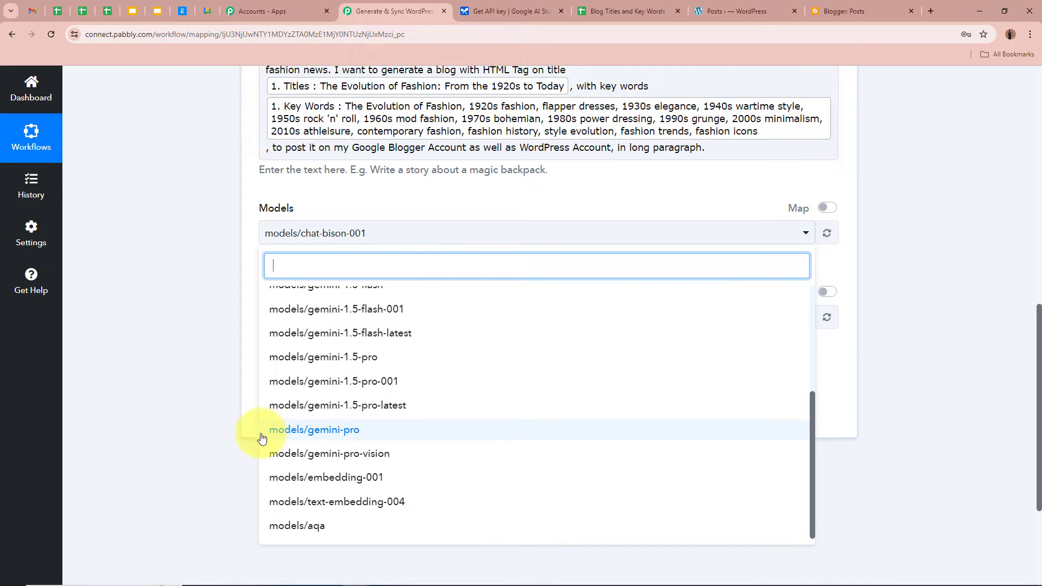
{"action": "left_click", "coordinate": [373, 432]}
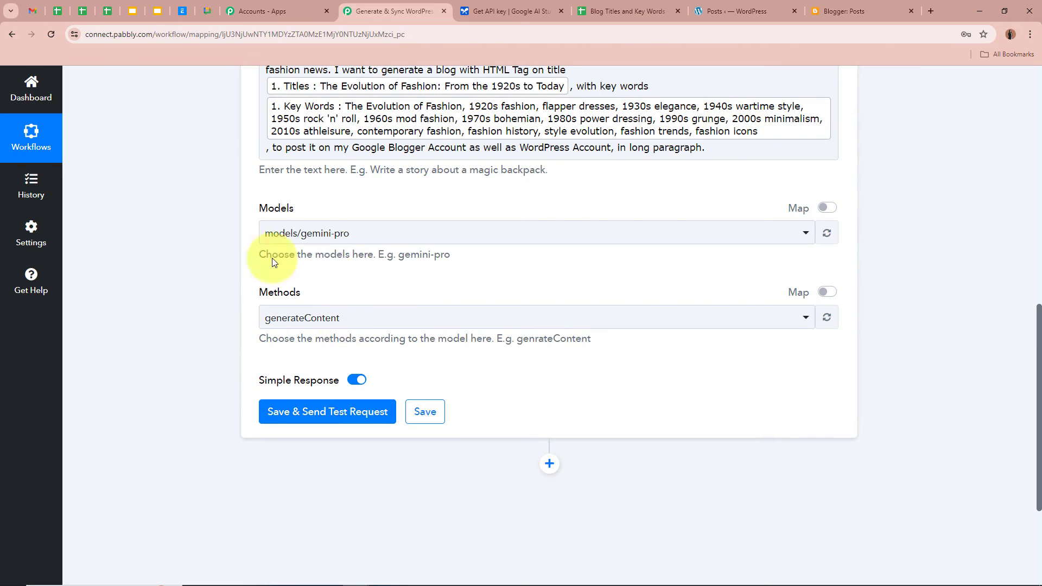
{"action": "left_click", "coordinate": [347, 317]}
{"action": "left_click", "coordinate": [337, 372]}
{"action": "left_click", "coordinate": [193, 330]}
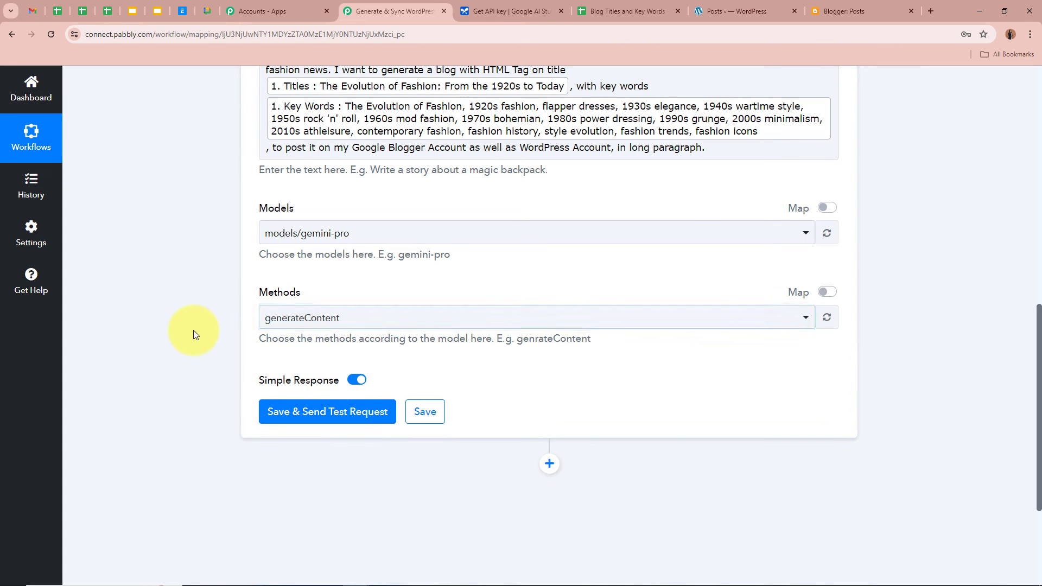
Save and send a test request, returning an HTML blog headed 'The Evolution of Fashion'
{"action": "scroll", "coordinate": [193, 330], "scroll_direction": "up", "scroll_amount": 4}
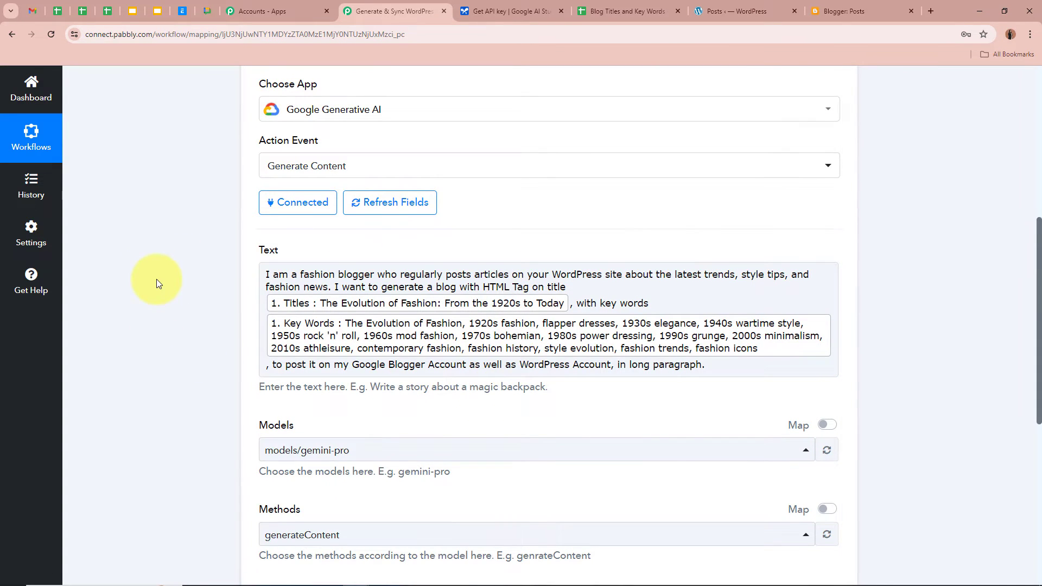
{"action": "scroll", "coordinate": [157, 281], "scroll_direction": "down", "scroll_amount": 5}
{"action": "scroll", "coordinate": [157, 281], "scroll_direction": "up", "scroll_amount": 1}
{"action": "scroll", "coordinate": [156, 283], "scroll_direction": "up", "scroll_amount": 1}
{"action": "scroll", "coordinate": [158, 285], "scroll_direction": "down", "scroll_amount": 3}
{"action": "left_click", "coordinate": [274, 313]}
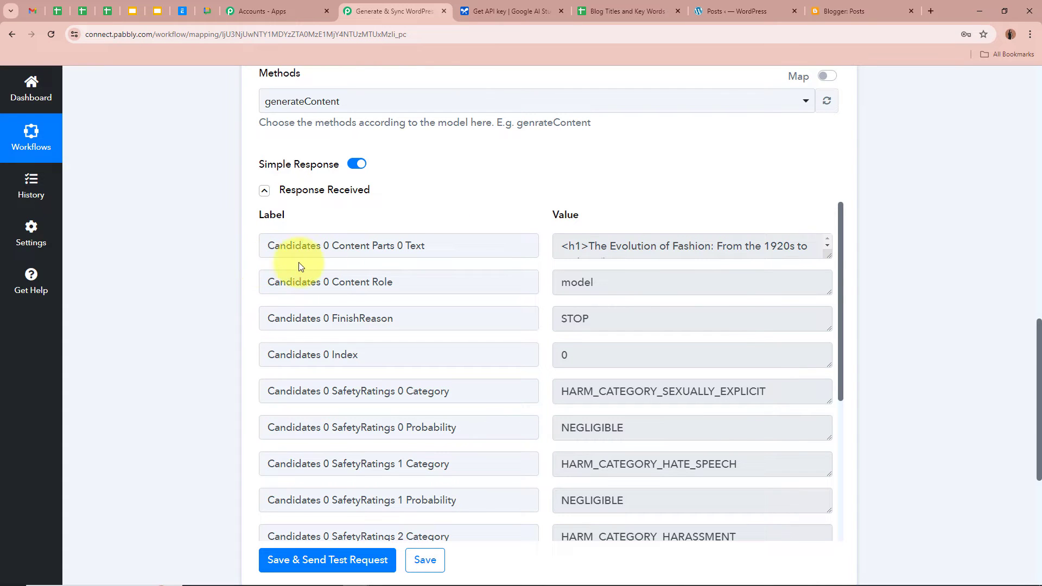
{"action": "left_click_drag", "start_coordinate": [823, 255], "coordinate": [808, 433]}
{"action": "scroll", "coordinate": [736, 340], "scroll_direction": "down", "scroll_amount": 10}
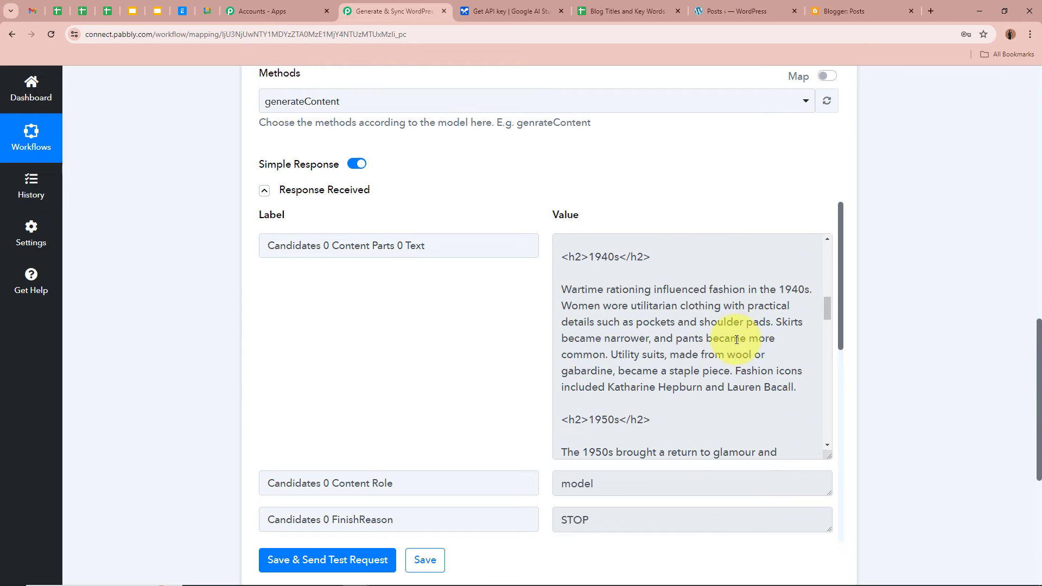
{"action": "scroll", "coordinate": [737, 339], "scroll_direction": "down", "scroll_amount": 4}
{"action": "scroll", "coordinate": [727, 338], "scroll_direction": "up", "scroll_amount": 12}
{"action": "scroll", "coordinate": [727, 338], "scroll_direction": "up", "scroll_amount": 3}
{"action": "left_click_drag", "start_coordinate": [589, 246], "coordinate": [595, 268]}
{"action": "left_click", "coordinate": [595, 268]}
{"action": "scroll", "coordinate": [589, 316], "scroll_direction": "down", "scroll_amount": 9}
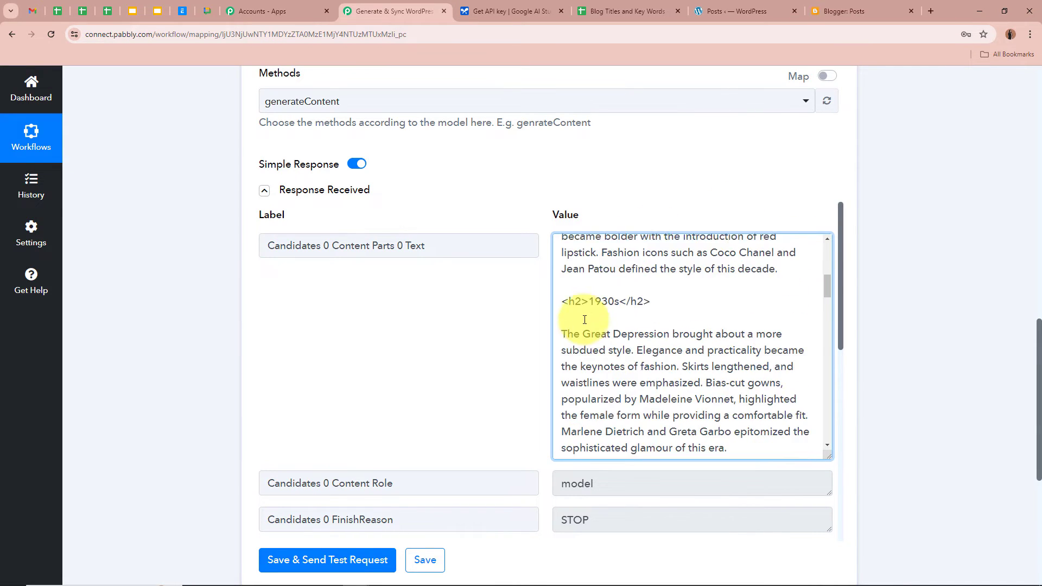
{"action": "scroll", "coordinate": [589, 312], "scroll_direction": "down", "scroll_amount": 4}
{"action": "scroll", "coordinate": [625, 347], "scroll_direction": "up", "scroll_amount": 10}
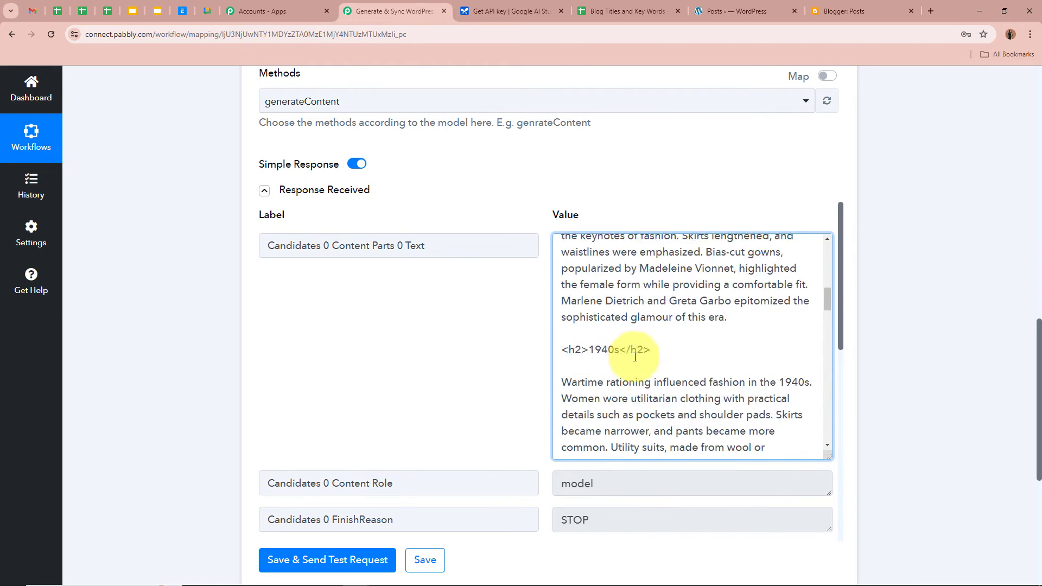
{"action": "scroll", "coordinate": [634, 353], "scroll_direction": "up", "scroll_amount": 2}
{"action": "scroll", "coordinate": [711, 194], "scroll_direction": "up", "scroll_amount": 9}
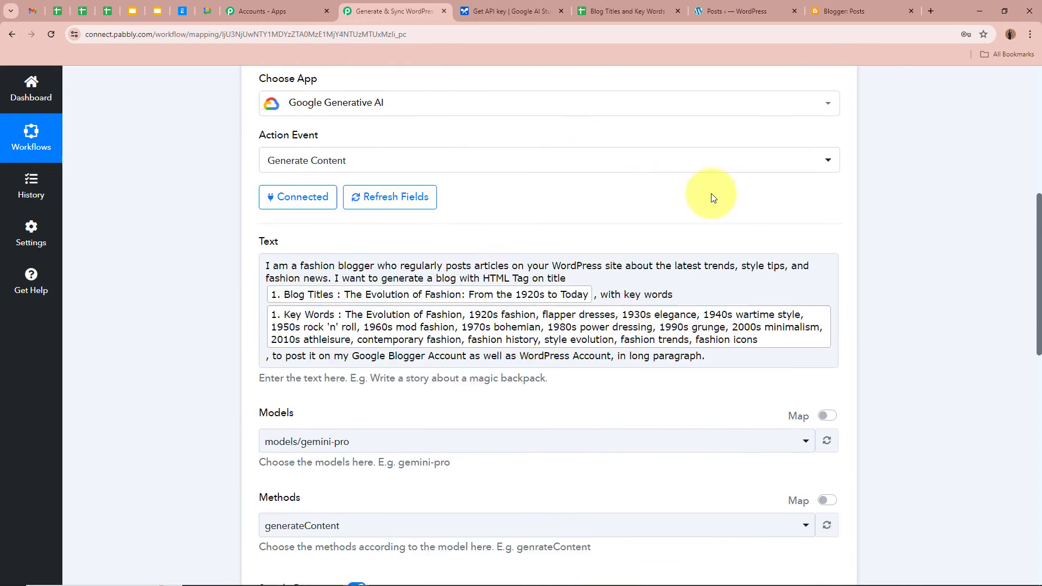
{"action": "left_click_drag", "start_coordinate": [480, 342], "coordinate": [546, 342]}
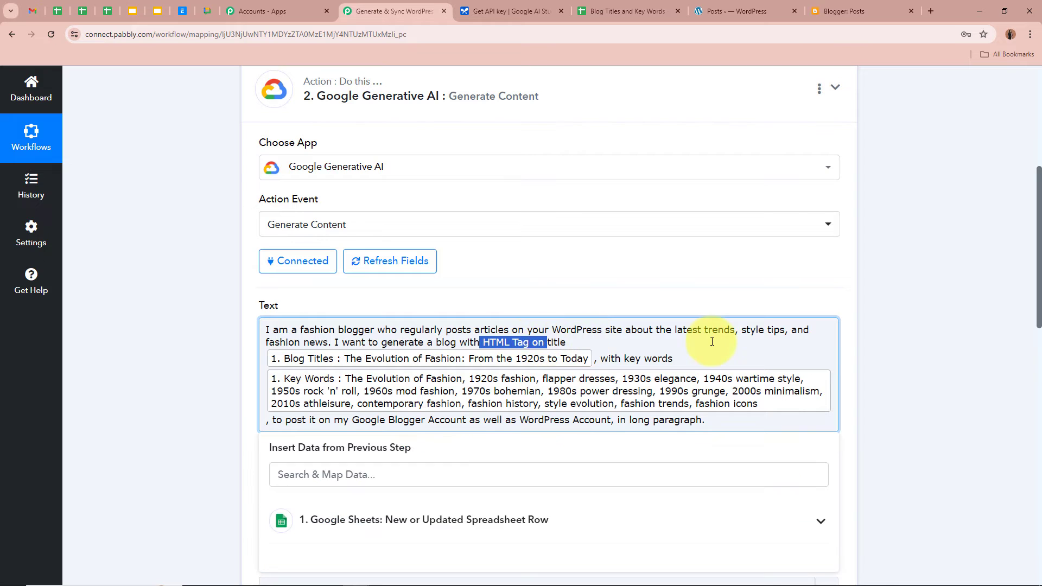
{"action": "scroll", "coordinate": [713, 341], "scroll_direction": "down", "scroll_amount": 7}
{"action": "scroll", "coordinate": [698, 333], "scroll_direction": "down", "scroll_amount": 2}
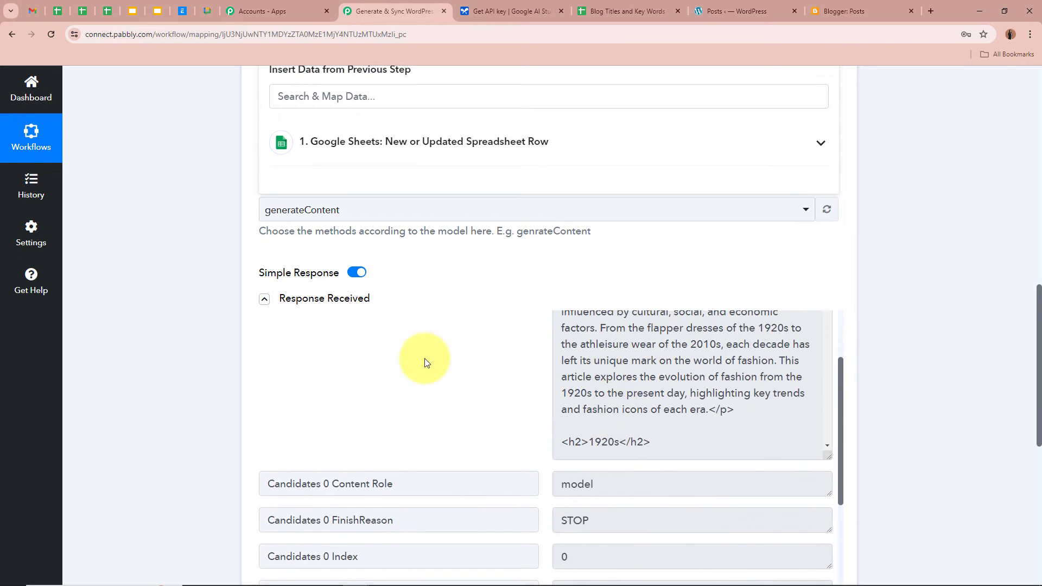
{"action": "scroll", "coordinate": [268, 363], "scroll_direction": "down", "scroll_amount": 3}
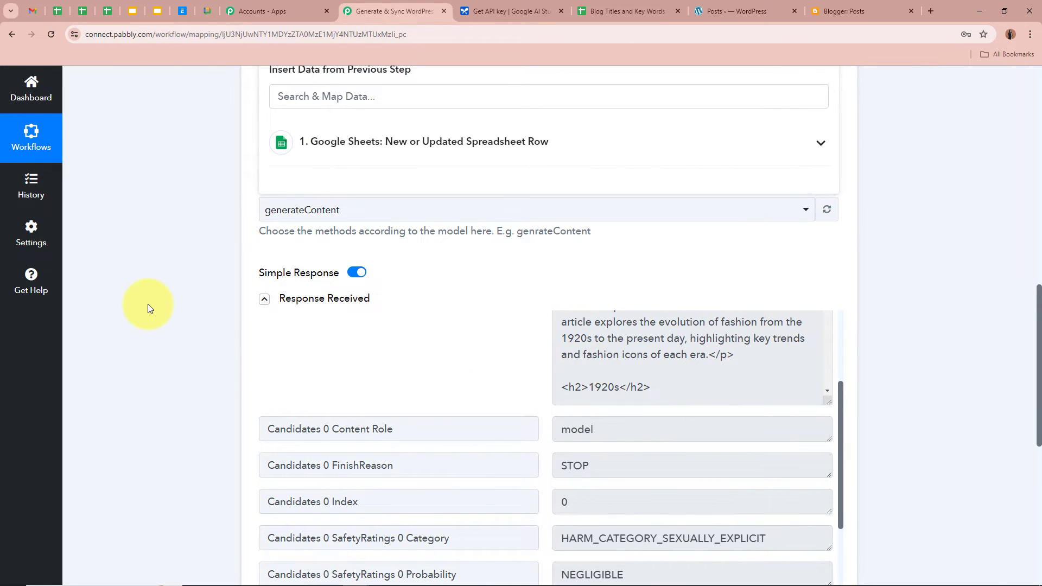
{"action": "scroll", "coordinate": [151, 310], "scroll_direction": "down", "scroll_amount": 2}
{"action": "scroll", "coordinate": [675, 274], "scroll_direction": "up", "scroll_amount": 3}
{"action": "scroll", "coordinate": [683, 316], "scroll_direction": "down", "scroll_amount": 8}
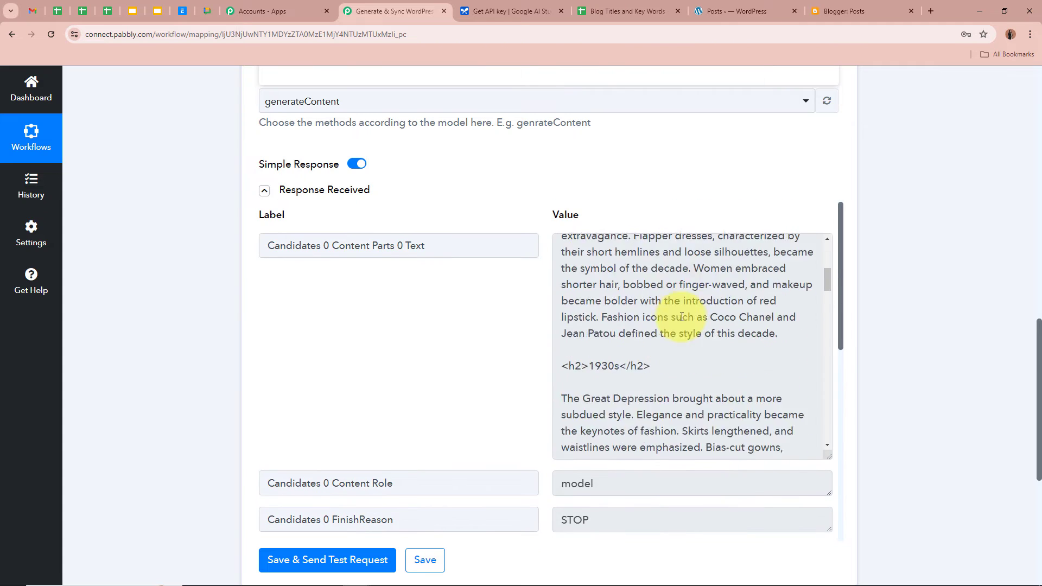
{"action": "scroll", "coordinate": [683, 316], "scroll_direction": "down", "scroll_amount": 4}
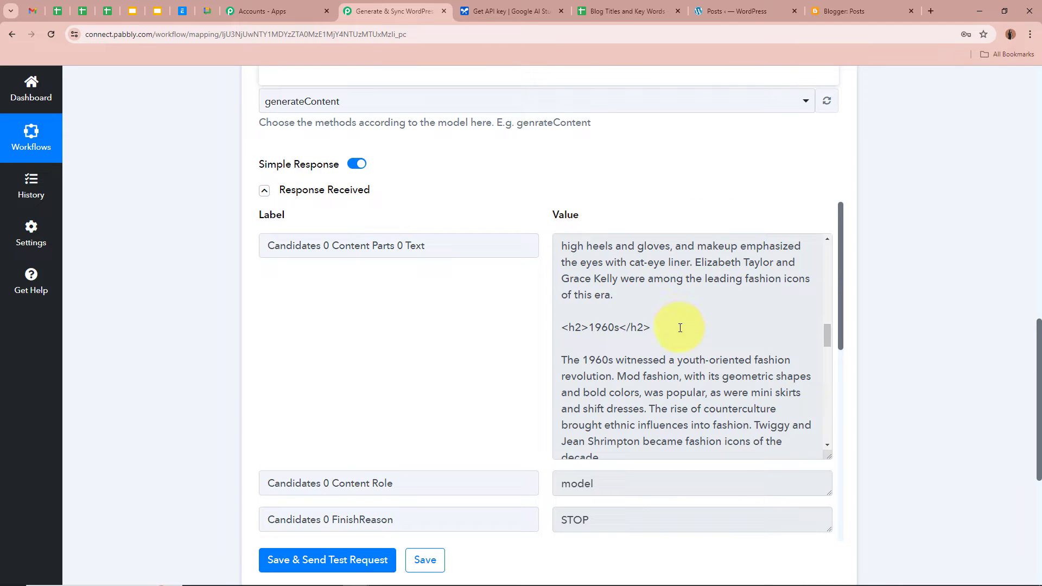
{"action": "scroll", "coordinate": [681, 328], "scroll_direction": "down", "scroll_amount": 2}
{"action": "scroll", "coordinate": [674, 321], "scroll_direction": "down", "scroll_amount": 7}
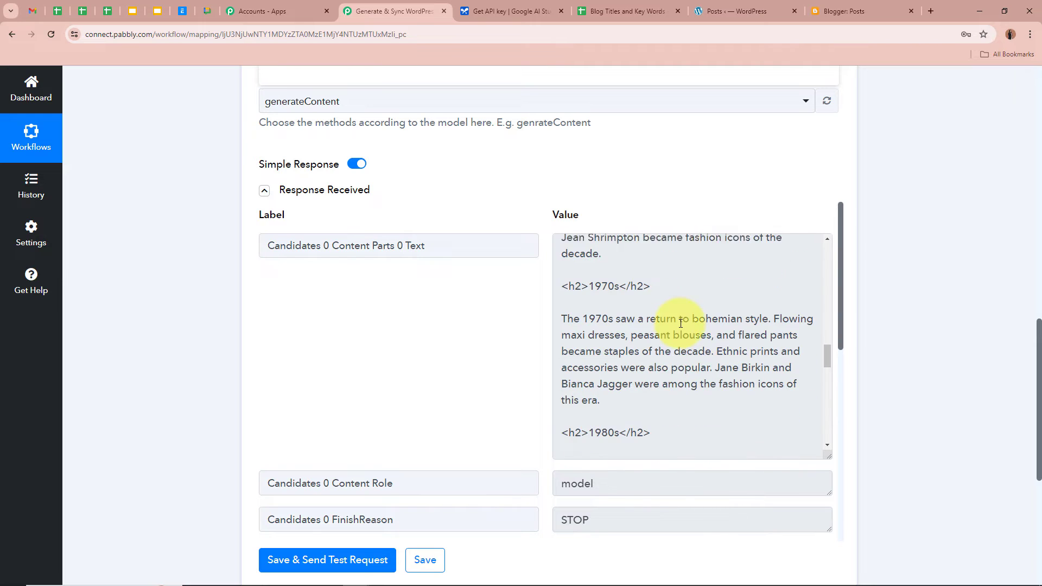
{"action": "scroll", "coordinate": [658, 344], "scroll_direction": "up", "scroll_amount": 6}
{"action": "scroll", "coordinate": [483, 293], "scroll_direction": "up", "scroll_amount": 5}
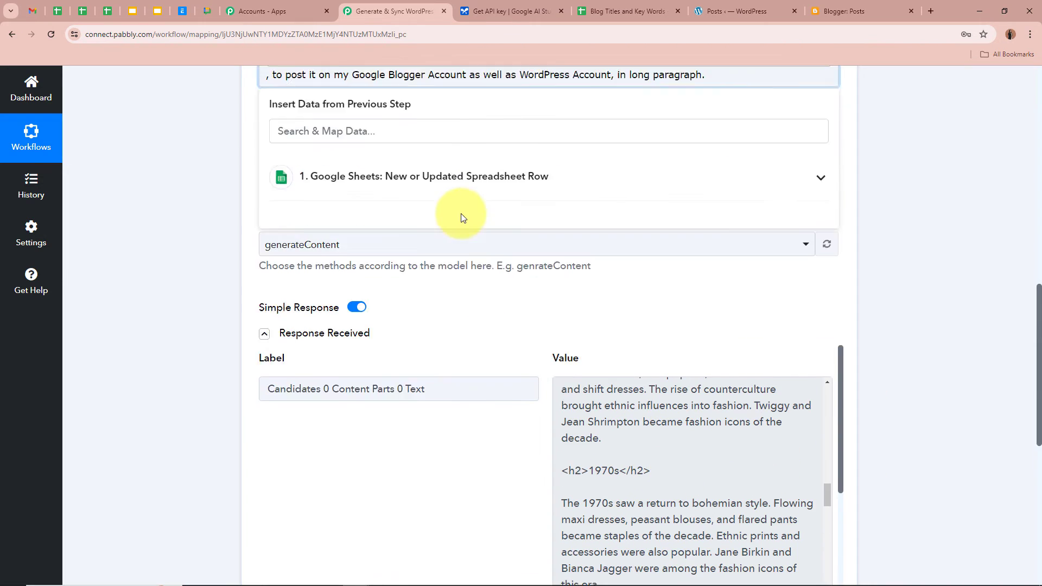
{"action": "left_click", "coordinate": [209, 226]}
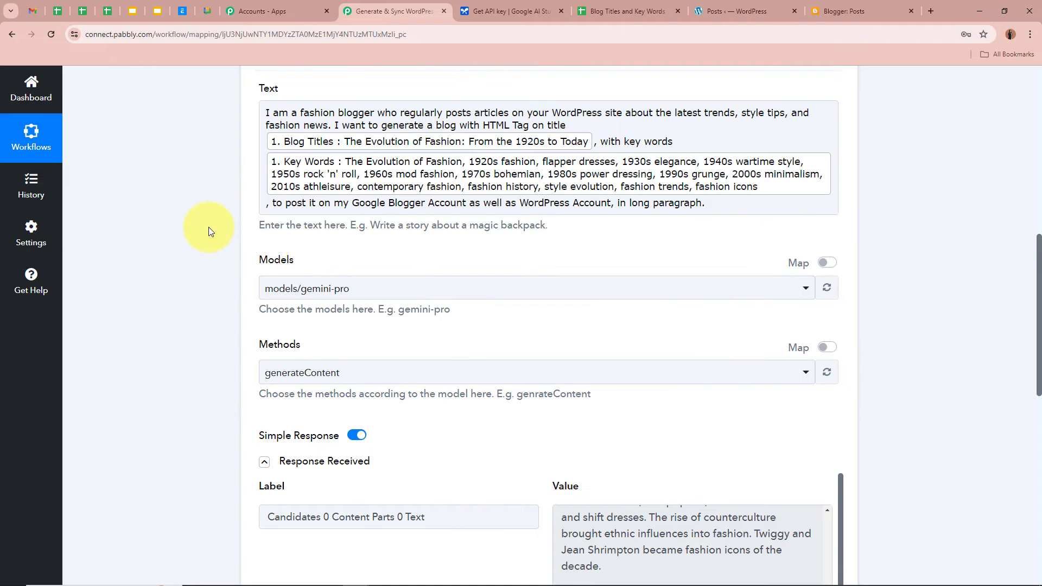
{"action": "scroll", "coordinate": [208, 227], "scroll_direction": "down", "scroll_amount": 7}
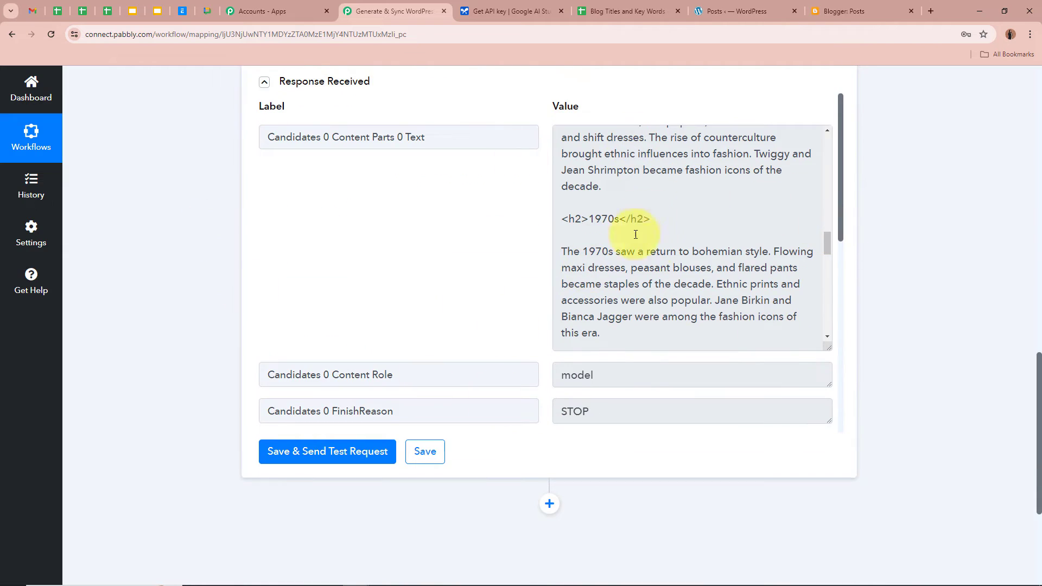
{"action": "scroll", "coordinate": [964, 267], "scroll_direction": "up", "scroll_amount": 13}
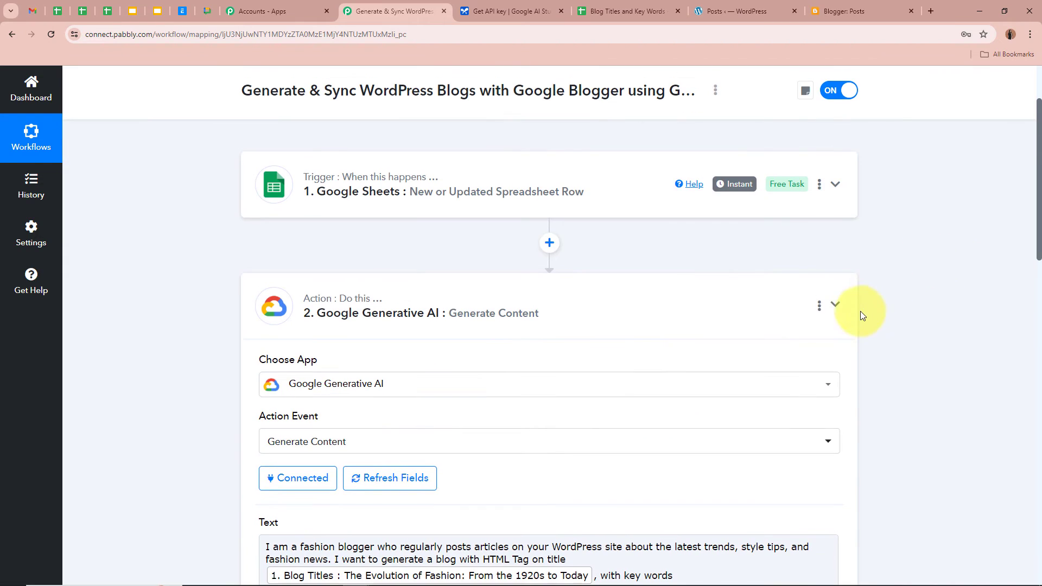
Add a WordPress step after the AI step with the Create a Post event and begin connecting an account
{"action": "left_click", "coordinate": [836, 304]}
{"action": "scroll", "coordinate": [888, 295], "scroll_direction": "up", "scroll_amount": 2}
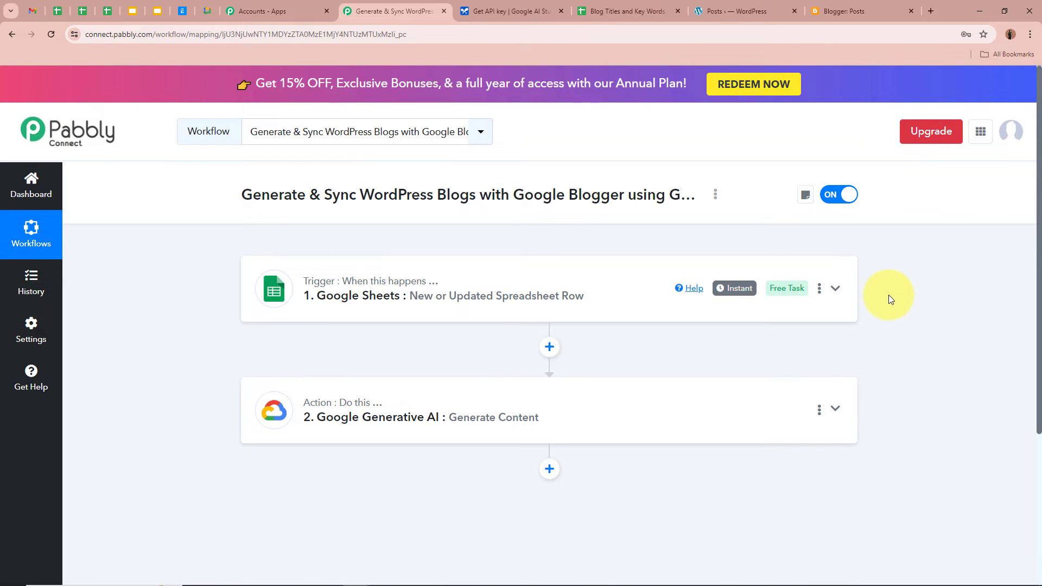
{"action": "scroll", "coordinate": [888, 287], "scroll_direction": "down", "scroll_amount": 3}
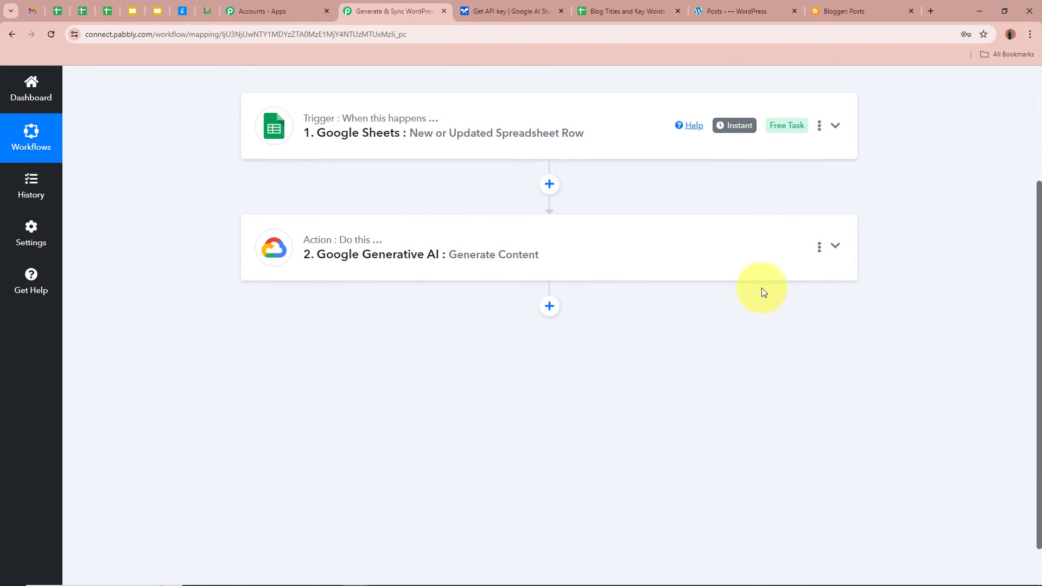
{"action": "left_click", "coordinate": [559, 308]}
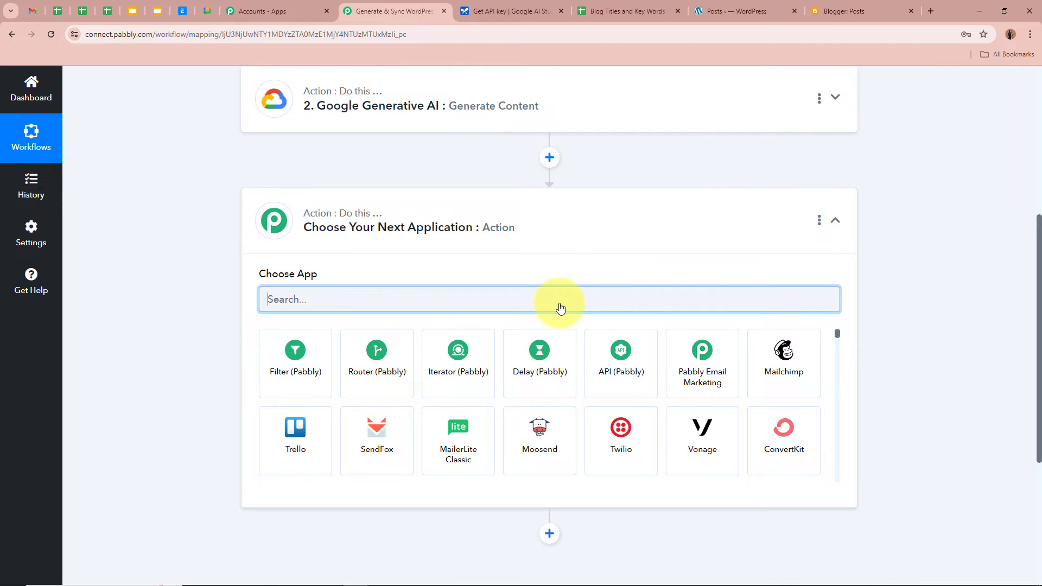
{"action": "type", "text": "Wor"}
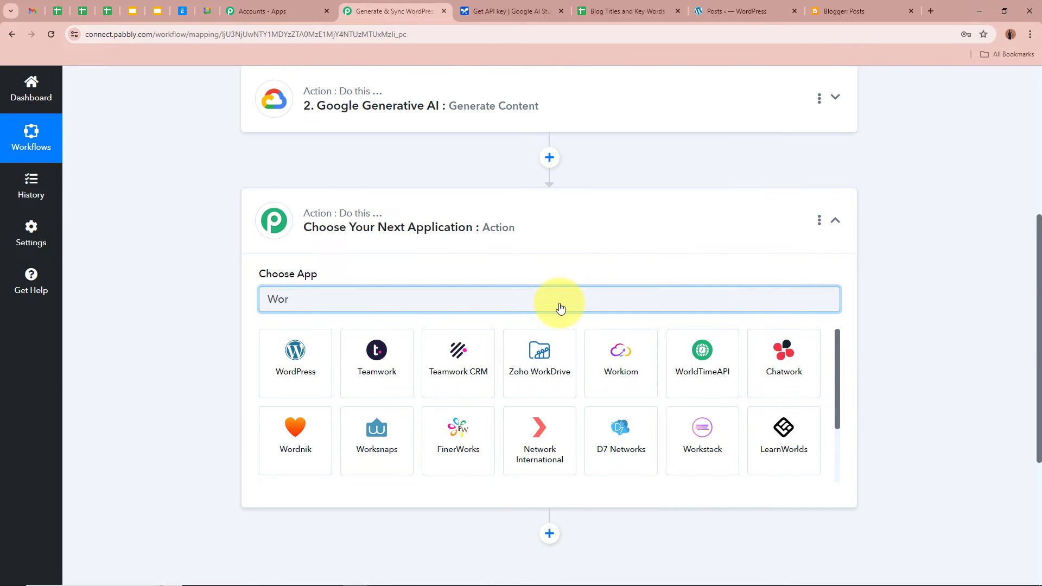
{"action": "left_click", "coordinate": [281, 348]}
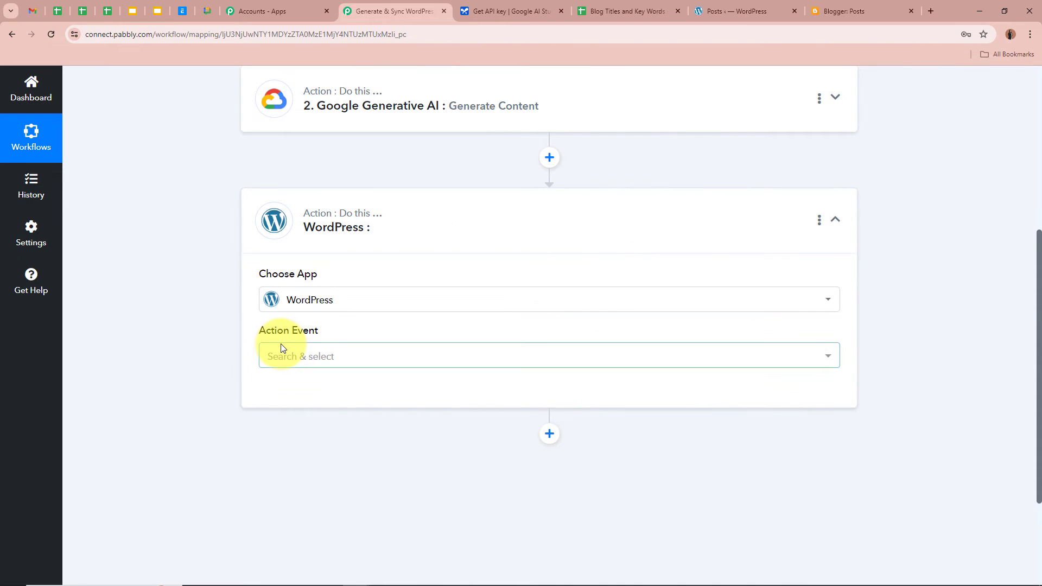
{"action": "left_click", "coordinate": [280, 350]}
{"action": "left_click", "coordinate": [356, 168]}
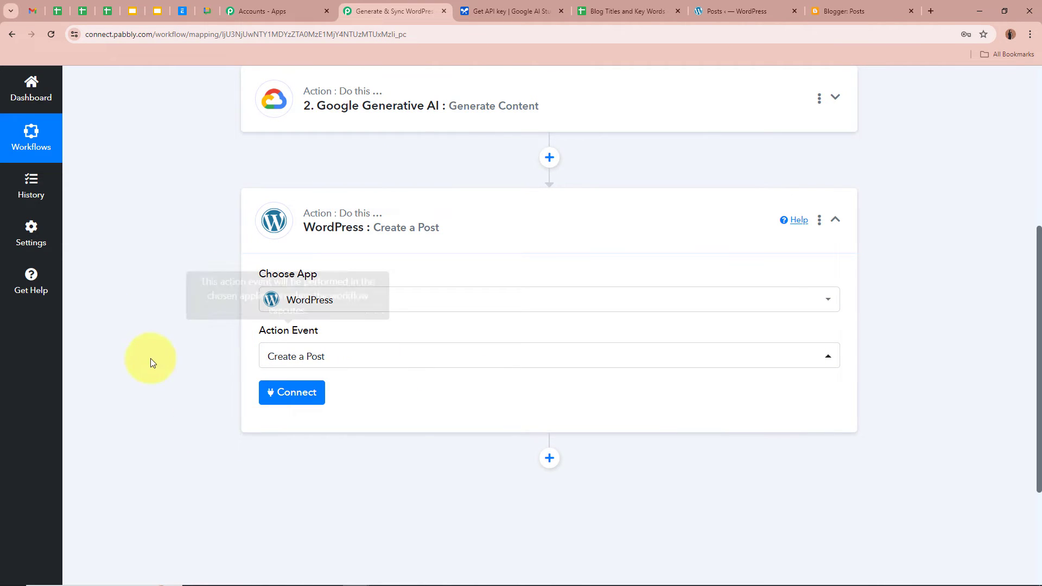
{"action": "left_click", "coordinate": [279, 391]}
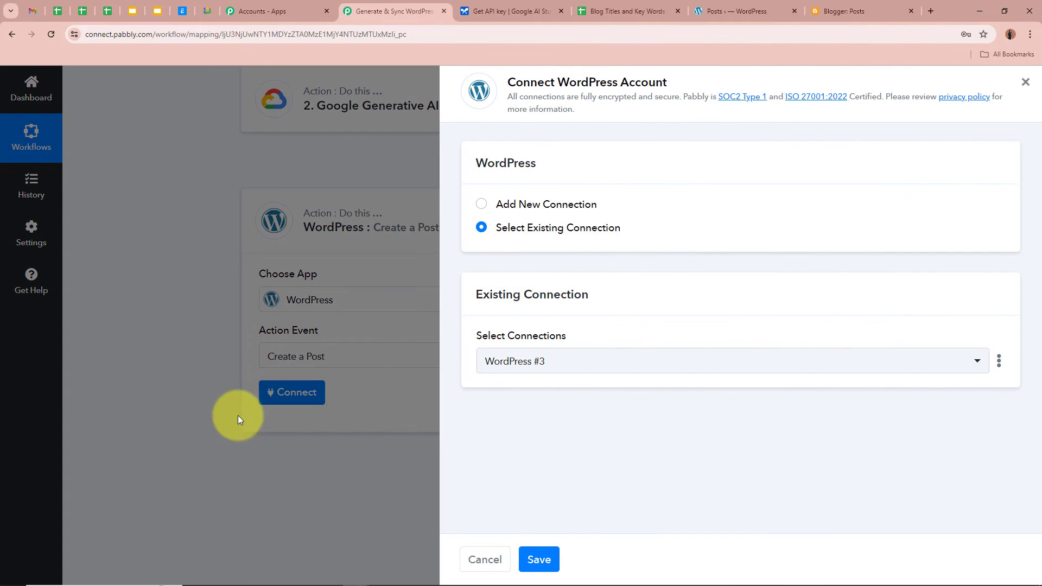
{"action": "left_click", "coordinate": [483, 205]}
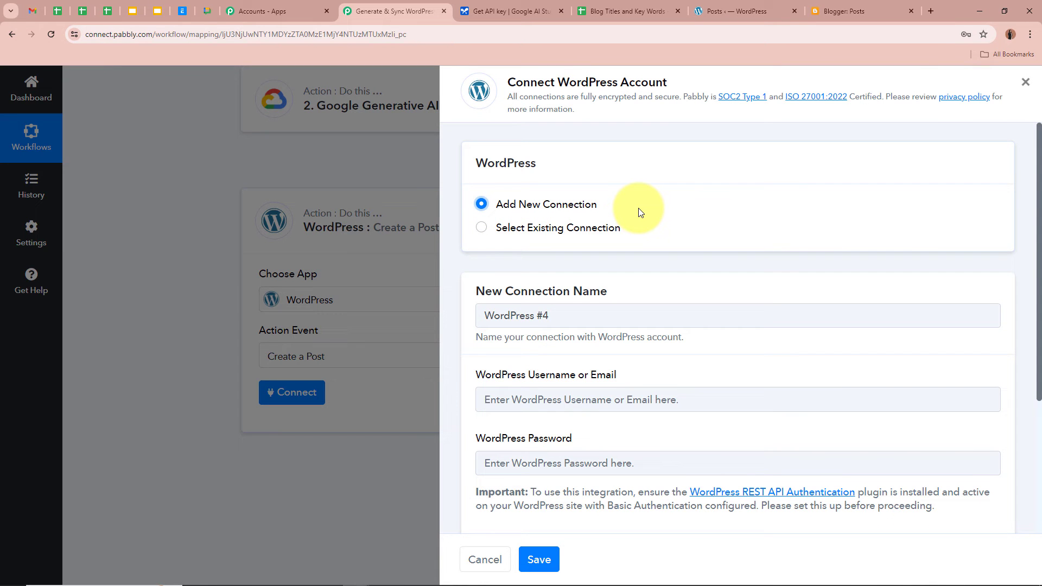
{"action": "scroll", "coordinate": [638, 209], "scroll_direction": "down", "scroll_amount": 3}
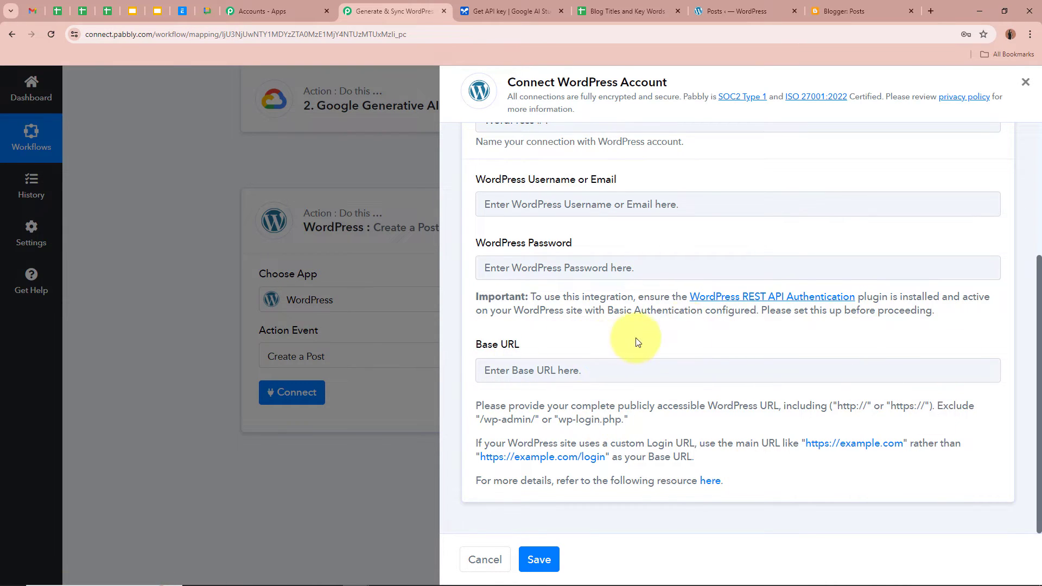
{"action": "left_click_drag", "start_coordinate": [474, 406], "coordinate": [700, 461]}
{"action": "left_click", "coordinate": [716, 461]}
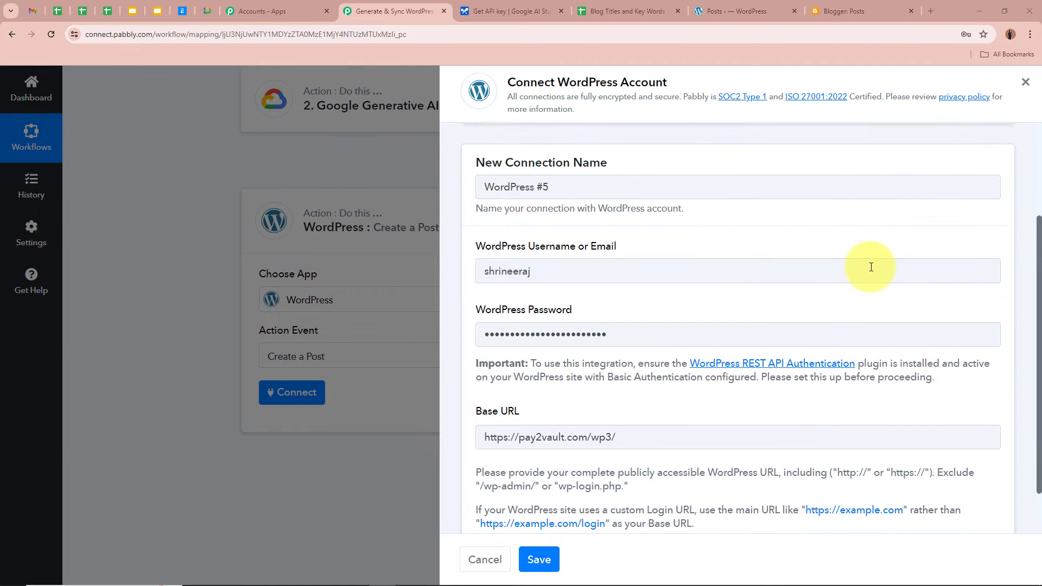
{"action": "scroll", "coordinate": [868, 265], "scroll_direction": "down", "scroll_amount": 2}
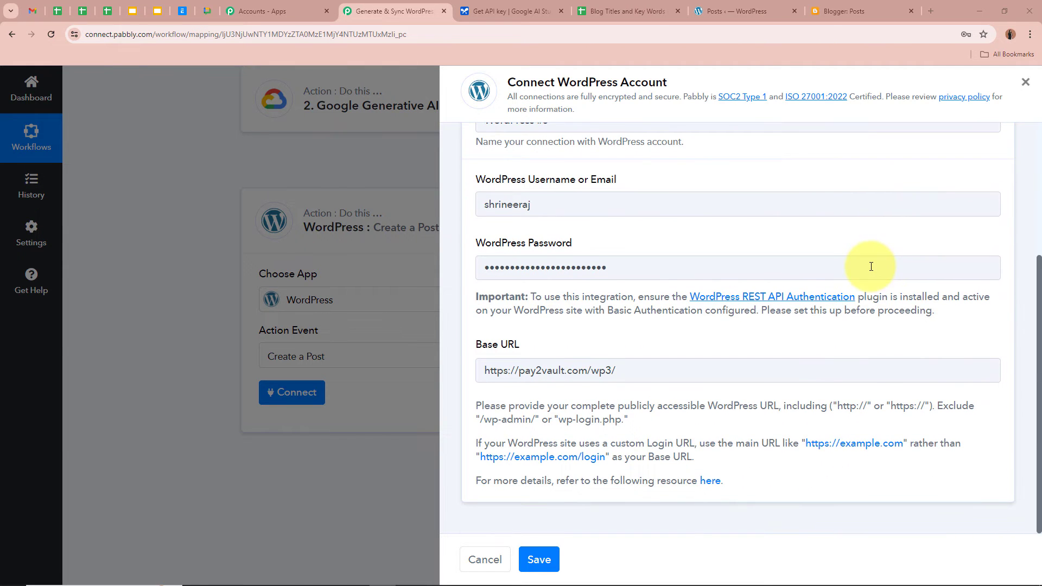
{"action": "left_click", "coordinate": [551, 560]}
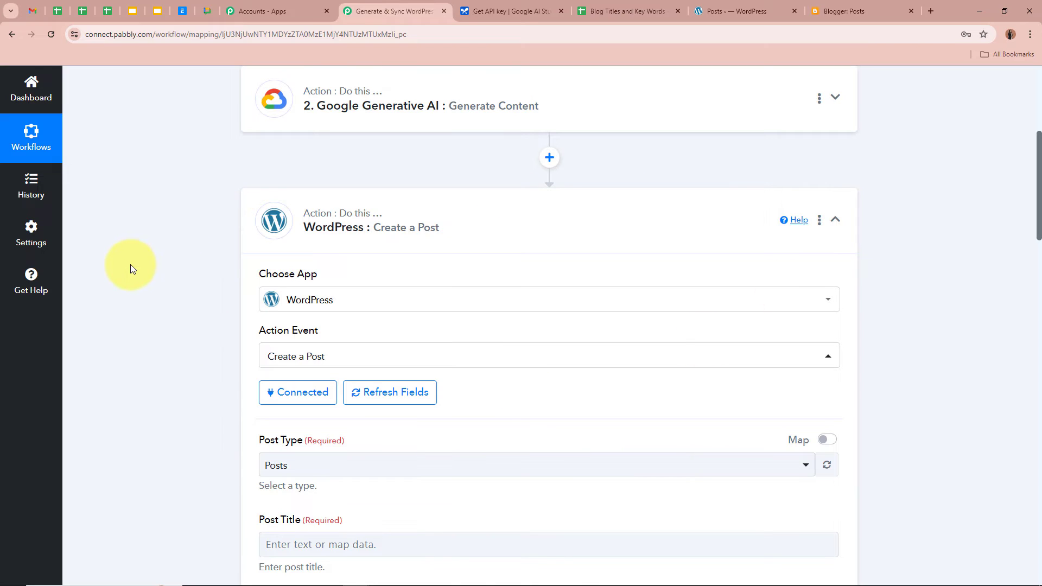
Keep Post Type as Posts and map 1. Blog Titles from Google Sheets into Post Title
{"action": "scroll", "coordinate": [131, 268], "scroll_direction": "down", "scroll_amount": 4}
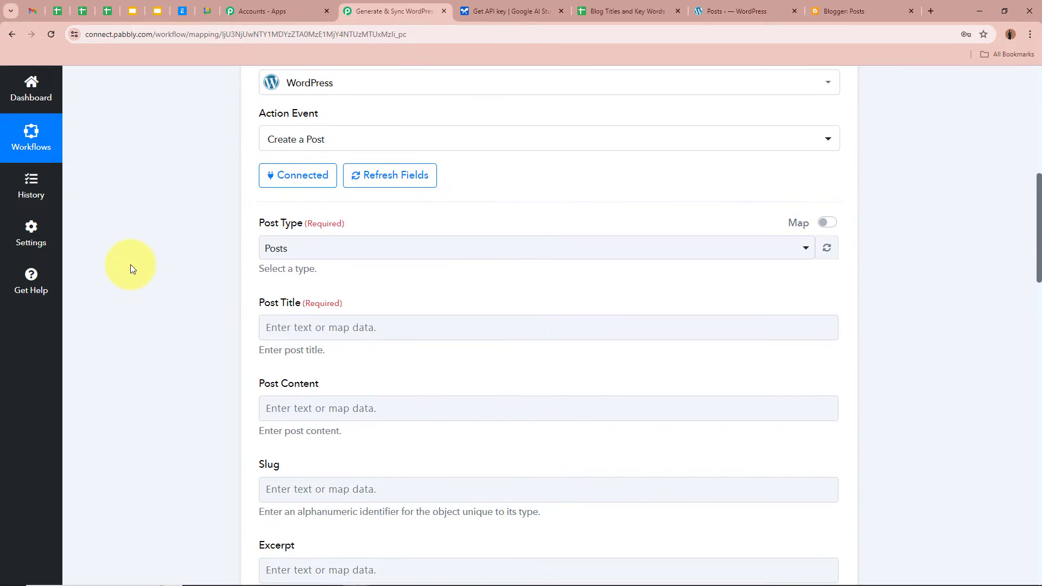
{"action": "left_click", "coordinate": [329, 248]}
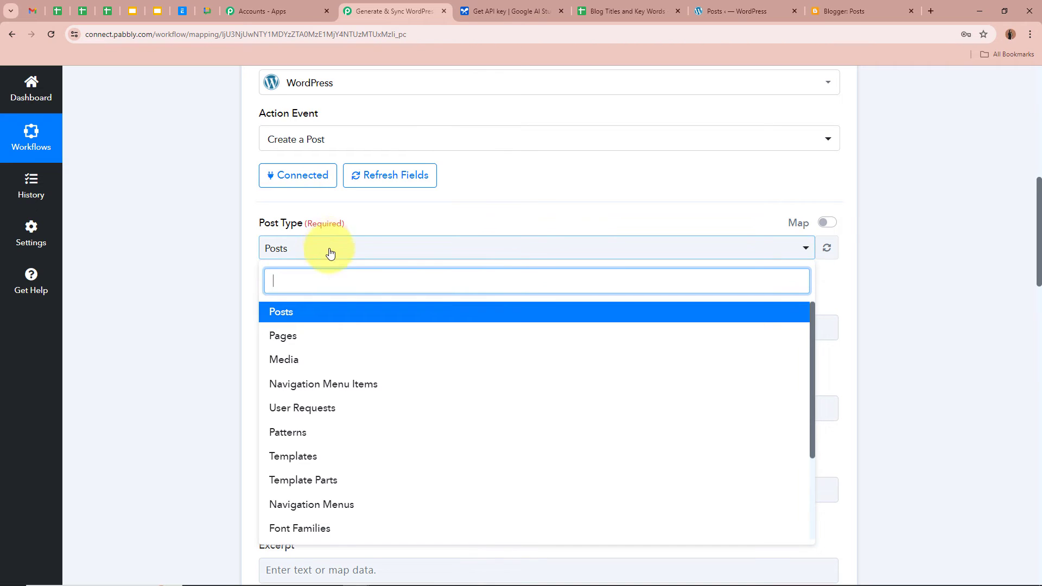
{"action": "left_click", "coordinate": [317, 313]}
{"action": "scroll", "coordinate": [165, 317], "scroll_direction": "down", "scroll_amount": 2}
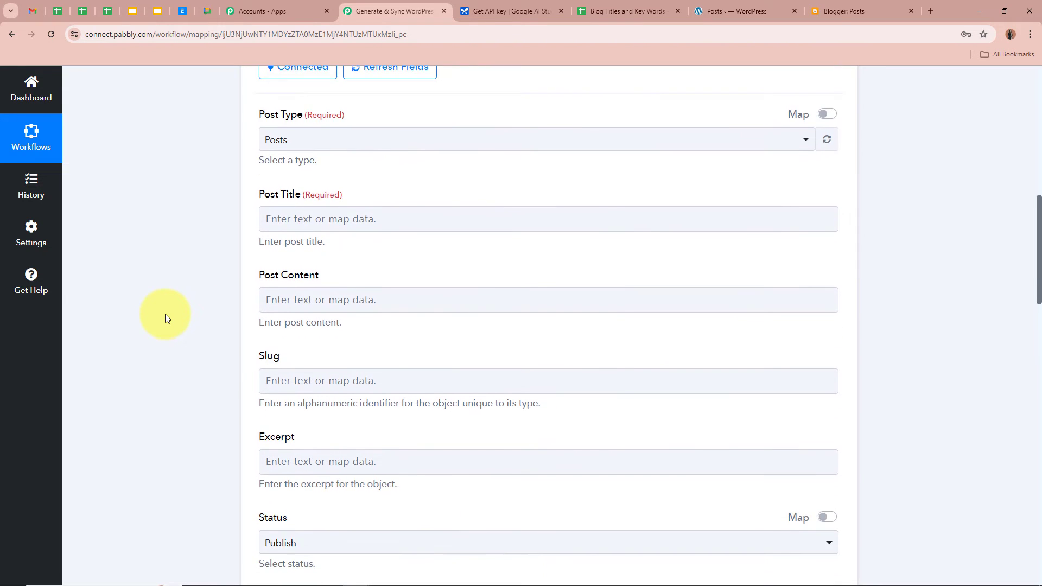
{"action": "left_click", "coordinate": [309, 227]}
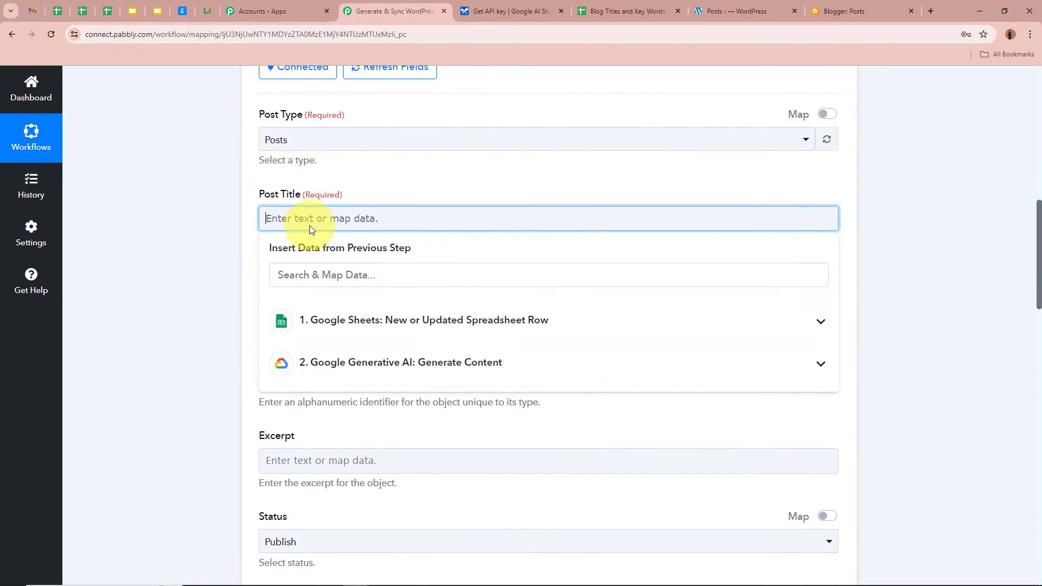
{"action": "left_click", "coordinate": [408, 320]}
{"action": "scroll", "coordinate": [457, 462], "scroll_direction": "down", "scroll_amount": 1}
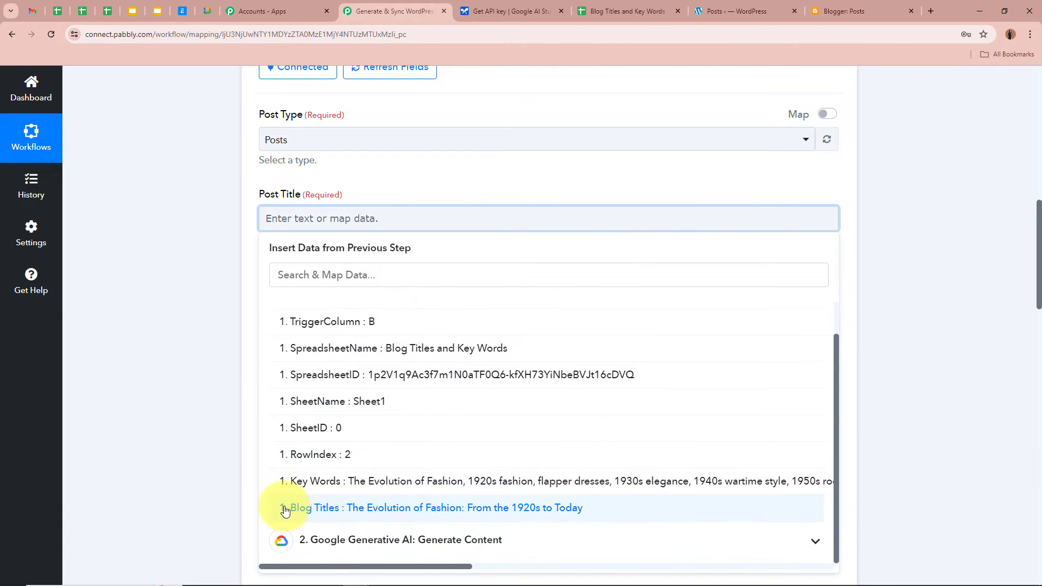
{"action": "left_click", "coordinate": [464, 507]}
{"action": "left_click", "coordinate": [194, 304]}
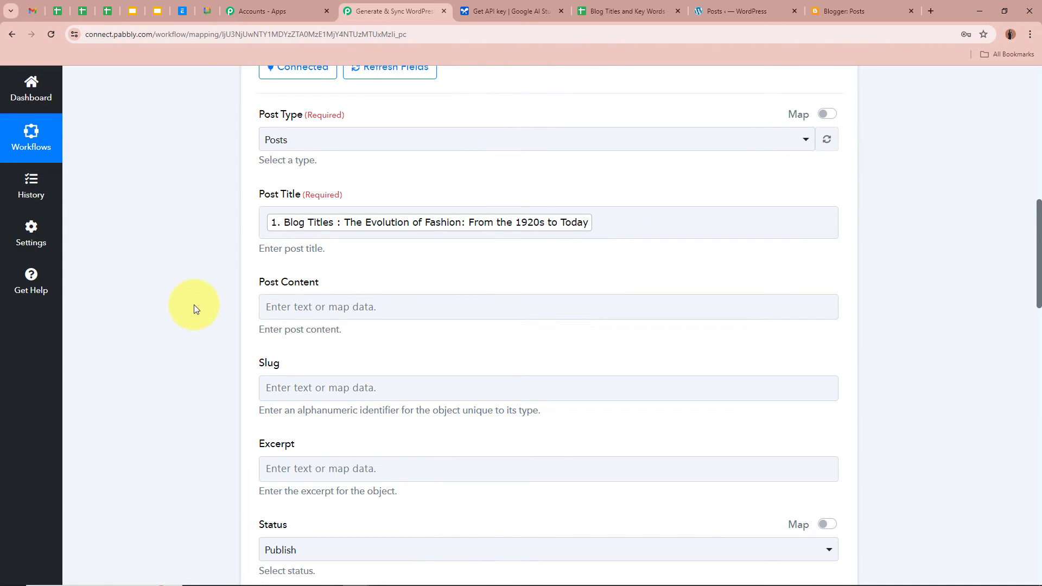
Map the AI step's Candidates 0 Content Parts 0 Text into Post Content
{"action": "scroll", "coordinate": [196, 230], "scroll_direction": "down", "scroll_amount": 2}
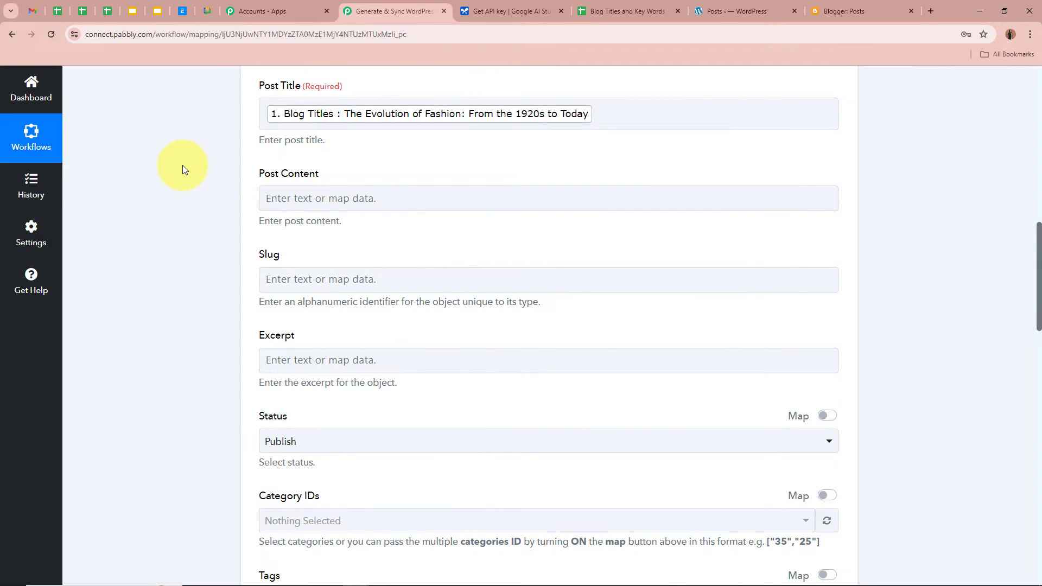
{"action": "left_click", "coordinate": [372, 197]}
{"action": "left_click", "coordinate": [454, 341]}
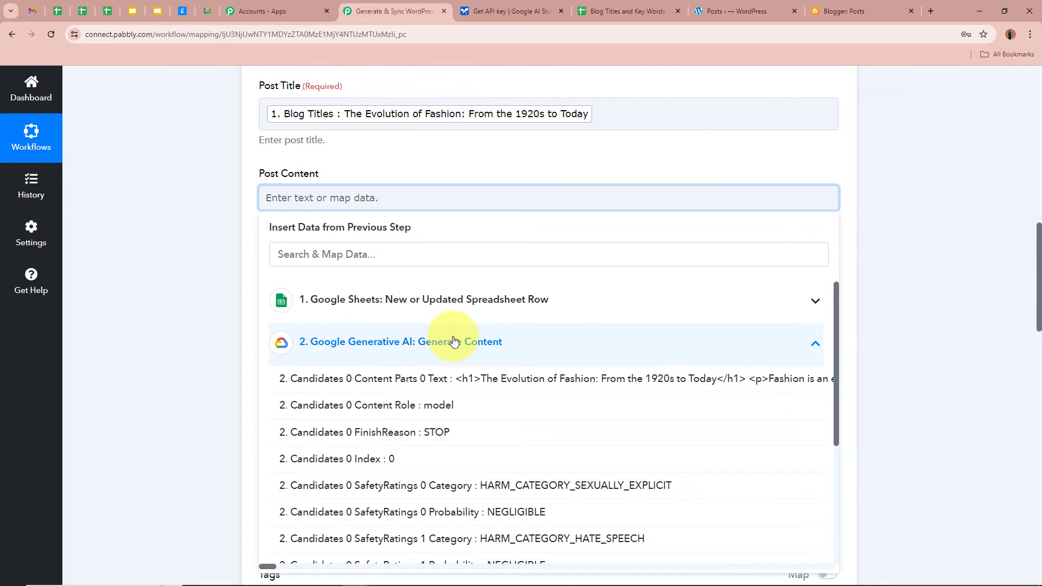
{"action": "left_click", "coordinate": [467, 380]}
{"action": "left_click", "coordinate": [154, 236]}
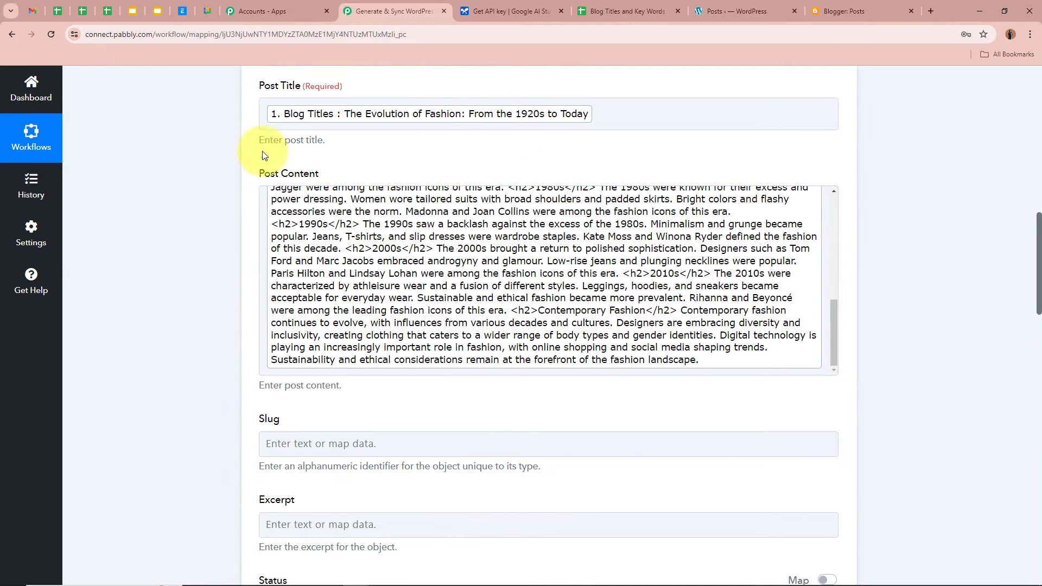
Set the post Status to Draft
{"action": "scroll", "coordinate": [205, 195], "scroll_direction": "down", "scroll_amount": 4}
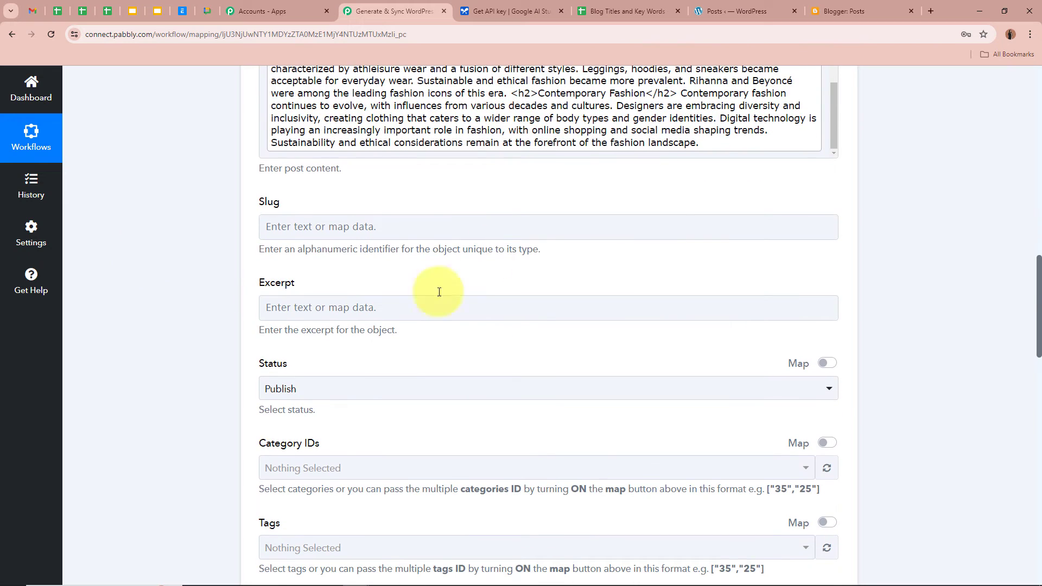
{"action": "scroll", "coordinate": [832, 417], "scroll_direction": "down", "scroll_amount": 1}
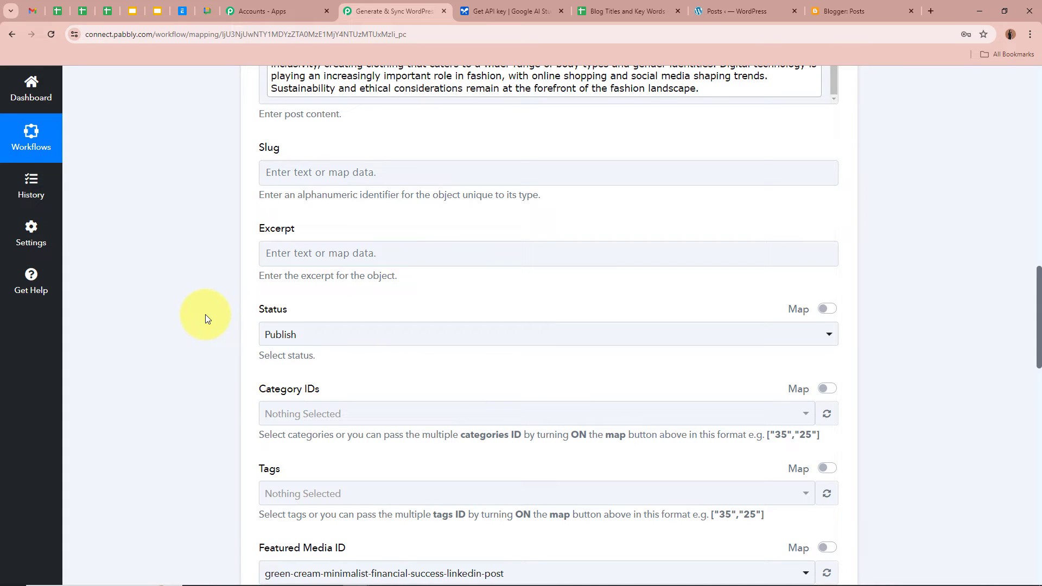
{"action": "left_click", "coordinate": [424, 339]}
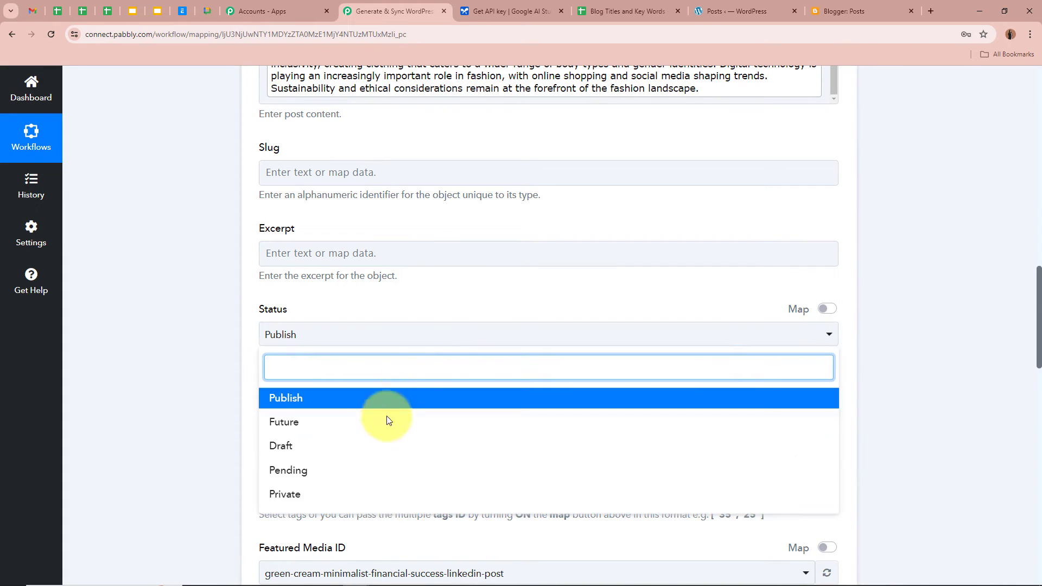
{"action": "left_click", "coordinate": [372, 446]}
{"action": "scroll", "coordinate": [164, 343], "scroll_direction": "up", "scroll_amount": 2}
{"action": "scroll", "coordinate": [163, 343], "scroll_direction": "up", "scroll_amount": 3}
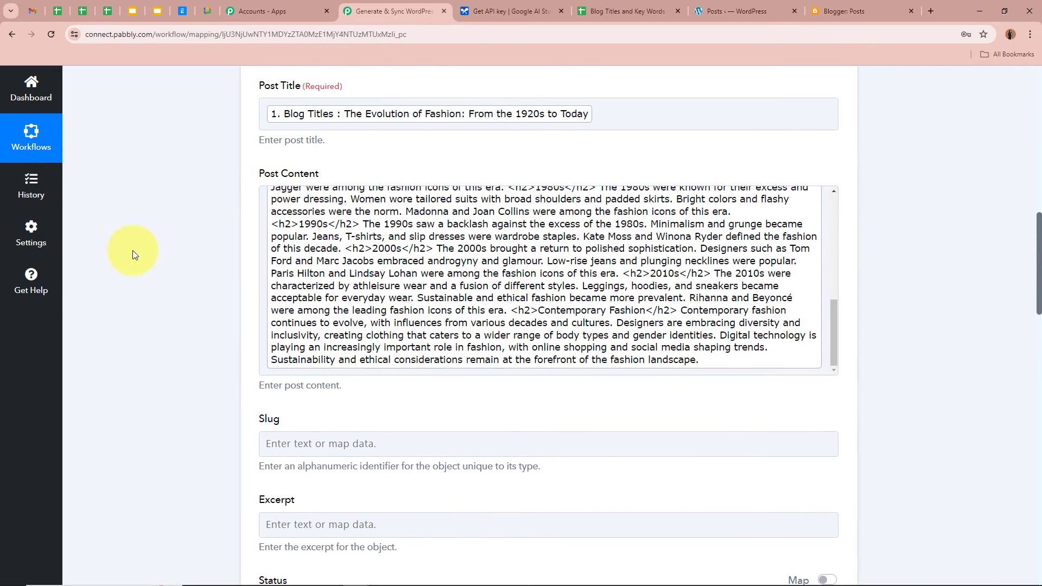
{"action": "scroll", "coordinate": [133, 250], "scroll_direction": "down", "scroll_amount": 6}
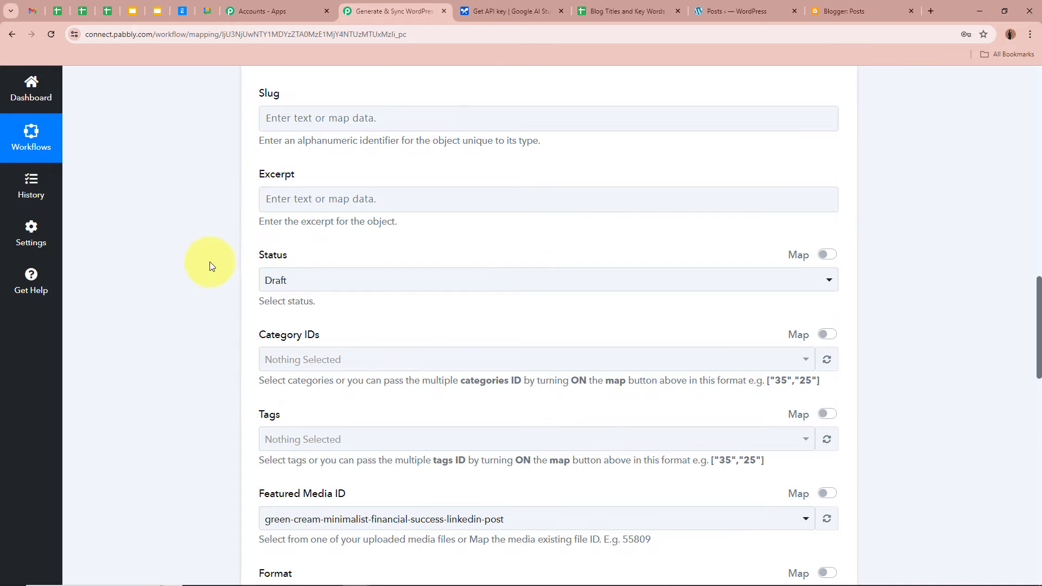
{"action": "left_click", "coordinate": [304, 280]}
{"action": "left_click", "coordinate": [172, 289]}
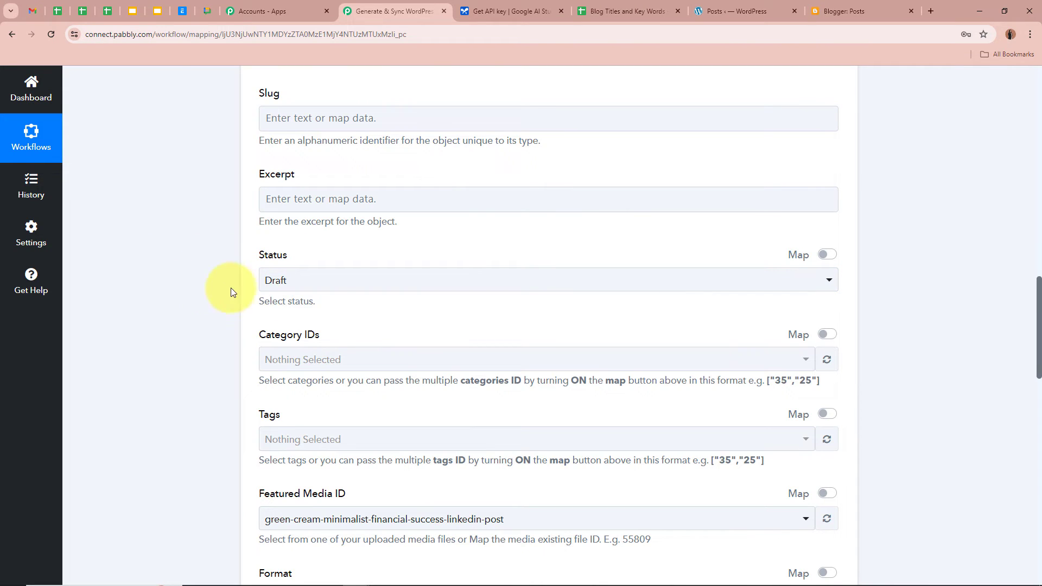
{"action": "left_click", "coordinate": [327, 288]}
{"action": "left_click", "coordinate": [349, 343]}
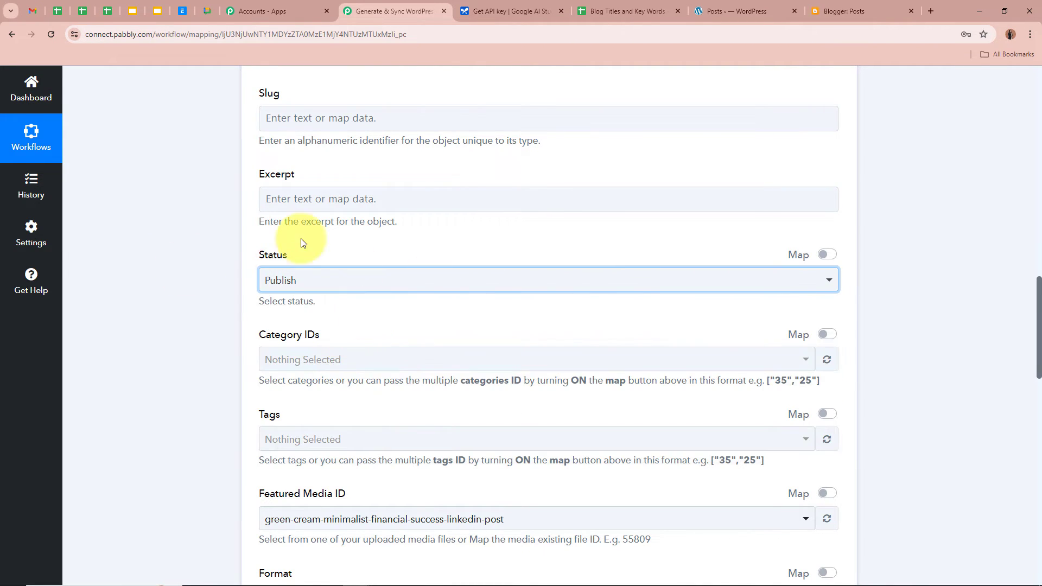
{"action": "left_click", "coordinate": [373, 279]}
{"action": "left_click", "coordinate": [317, 381]}
{"action": "scroll", "coordinate": [177, 252], "scroll_direction": "down", "scroll_amount": 4}
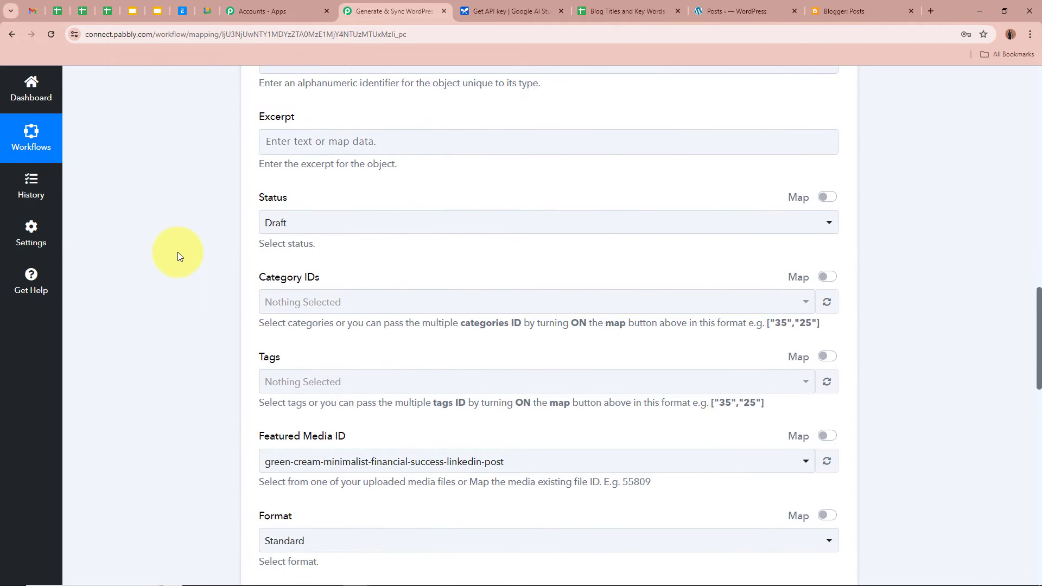
{"action": "scroll", "coordinate": [179, 252], "scroll_direction": "up", "scroll_amount": 3}
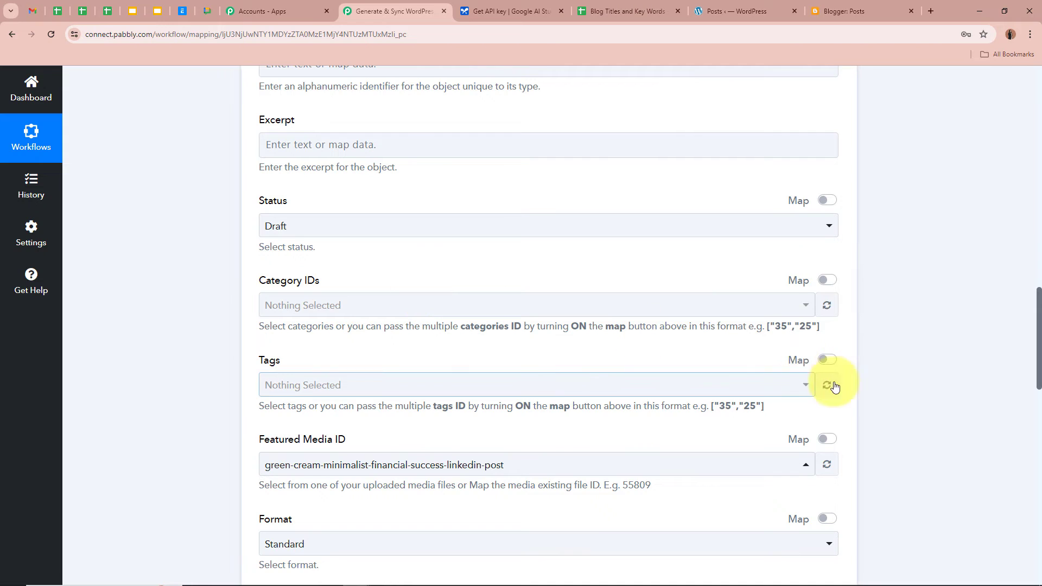
{"action": "scroll", "coordinate": [915, 381], "scroll_direction": "down", "scroll_amount": 2}
{"action": "scroll", "coordinate": [916, 380], "scroll_direction": "down", "scroll_amount": 3}
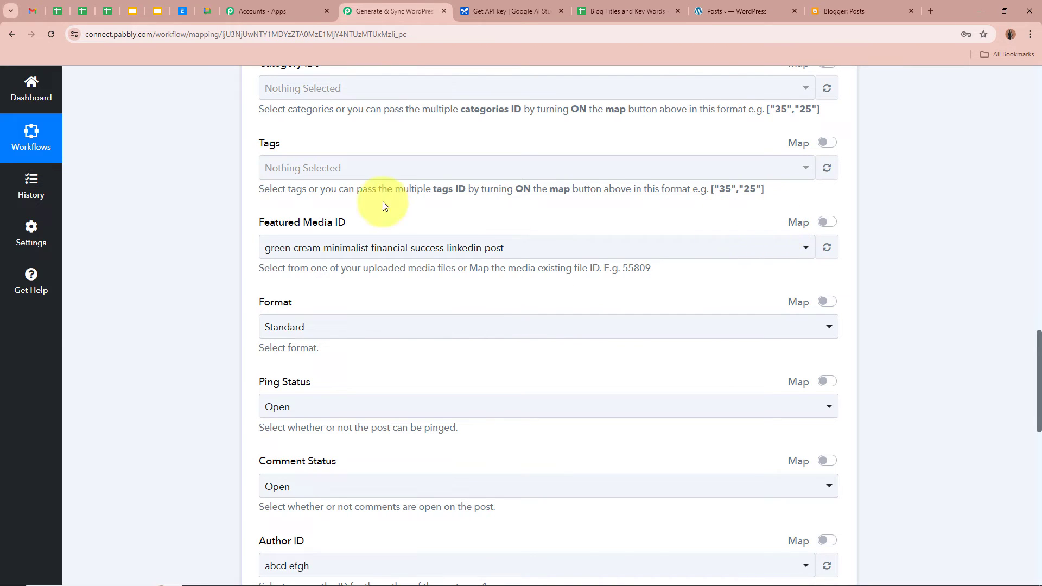
Switch Featured Media ID to Map and delete its value 110732, leaving it empty
{"action": "left_click", "coordinate": [829, 227]}
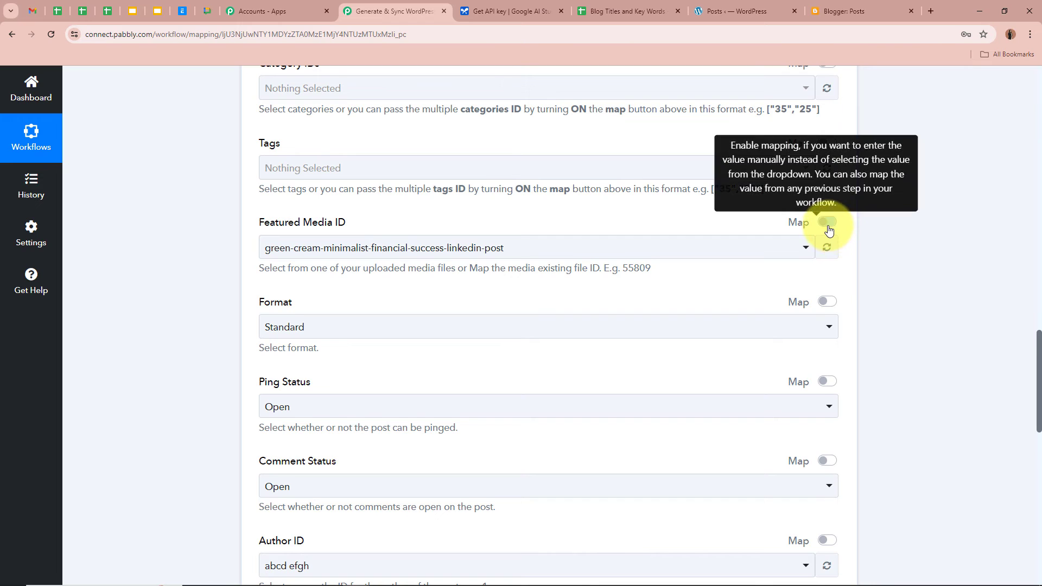
{"action": "left_click", "coordinate": [398, 247]}
{"action": "left_click_drag", "start_coordinate": [400, 246], "coordinate": [144, 235]}
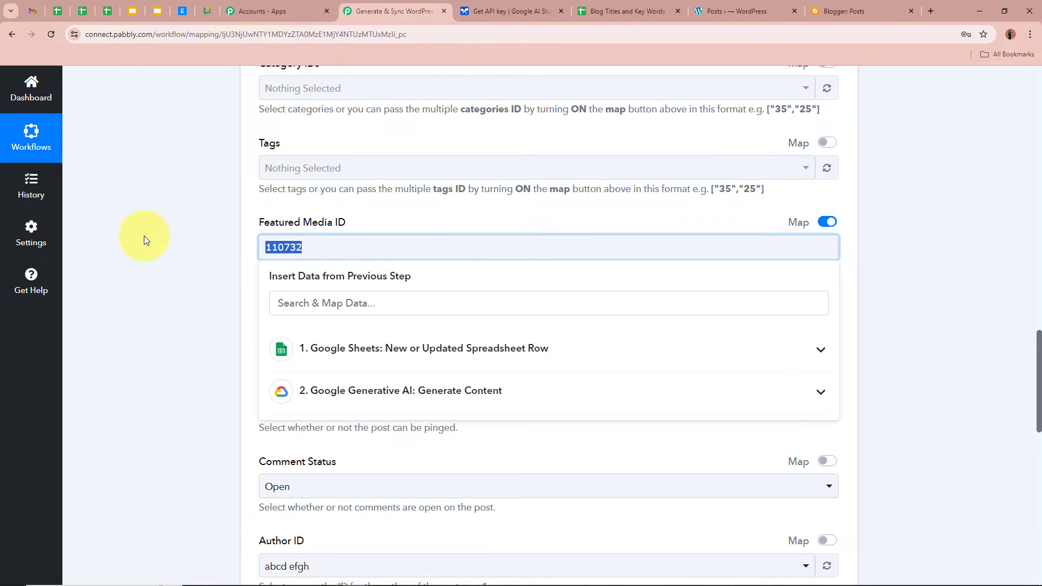
{"action": "key", "text": "BackSpace"}
{"action": "left_click", "coordinate": [145, 236]}
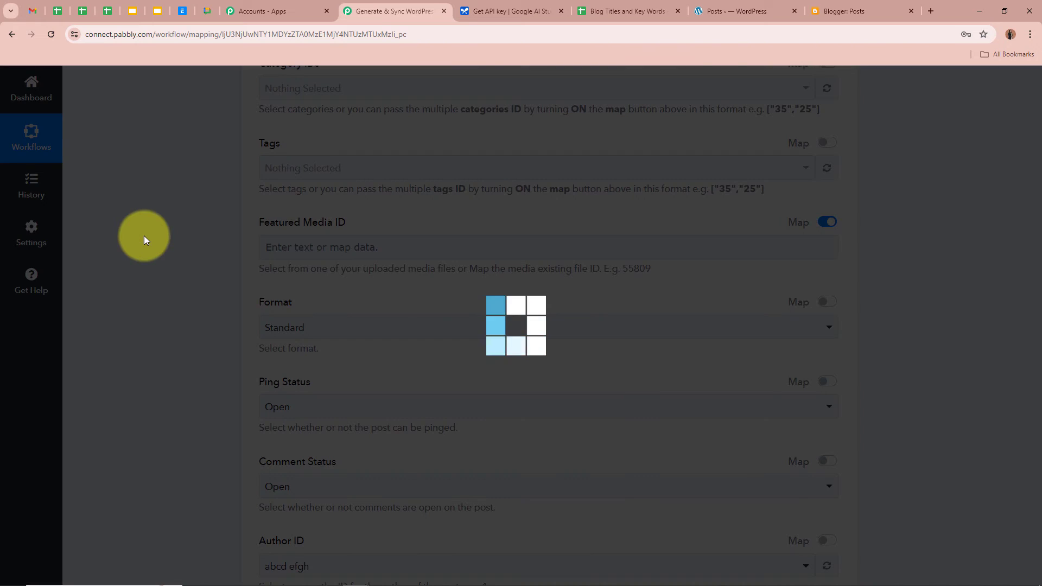
{"action": "scroll", "coordinate": [144, 237], "scroll_direction": "down", "scroll_amount": 3}
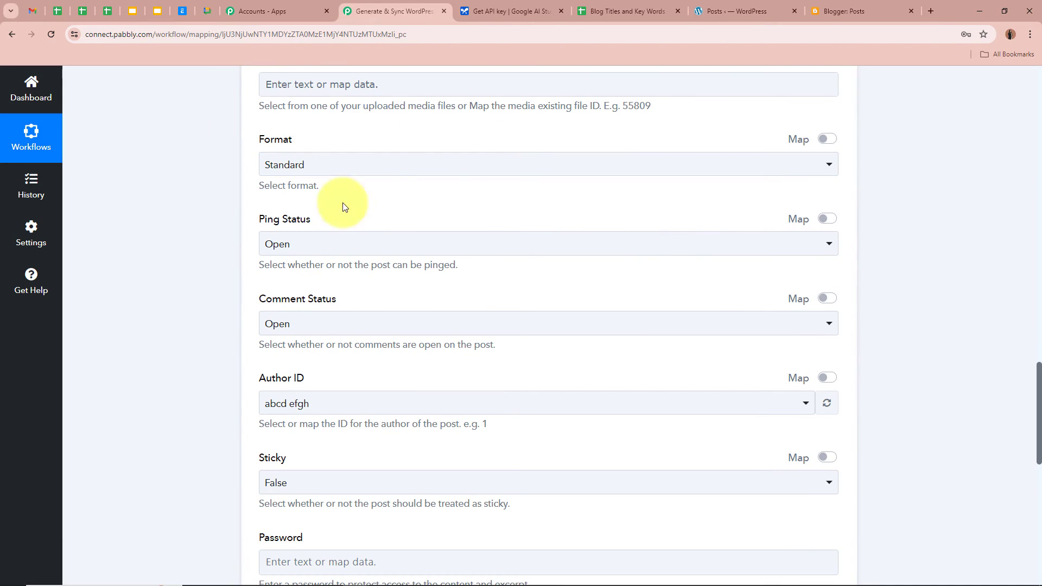
Keep post format Standard, ping status Open and comment status Open
{"action": "left_click", "coordinate": [426, 163]}
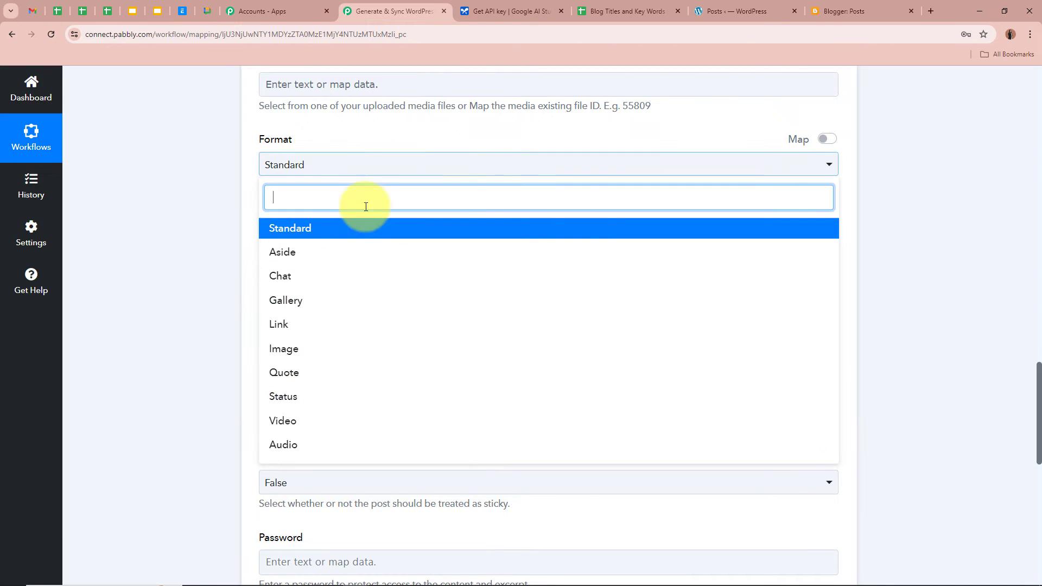
{"action": "left_click", "coordinate": [344, 229]}
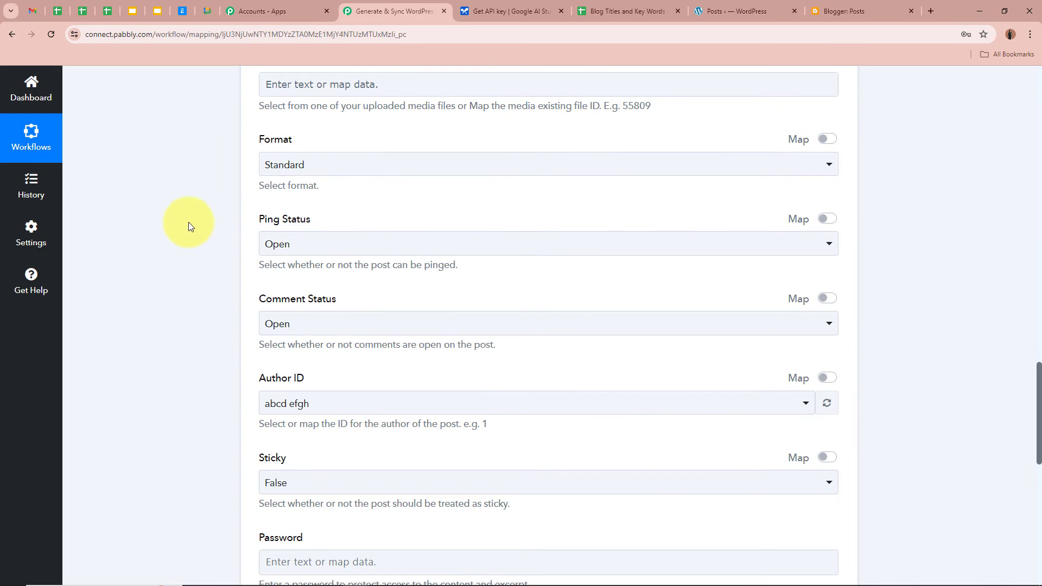
{"action": "left_click", "coordinate": [366, 247]}
{"action": "left_click", "coordinate": [288, 307]}
{"action": "scroll", "coordinate": [194, 257], "scroll_direction": "down", "scroll_amount": 2}
{"action": "left_click", "coordinate": [384, 211]}
{"action": "left_click", "coordinate": [349, 284]}
{"action": "scroll", "coordinate": [164, 227], "scroll_direction": "down", "scroll_amount": 2}
Keep the current post author and leave Sticky set to False
{"action": "left_click", "coordinate": [361, 189]}
{"action": "left_click", "coordinate": [359, 248]}
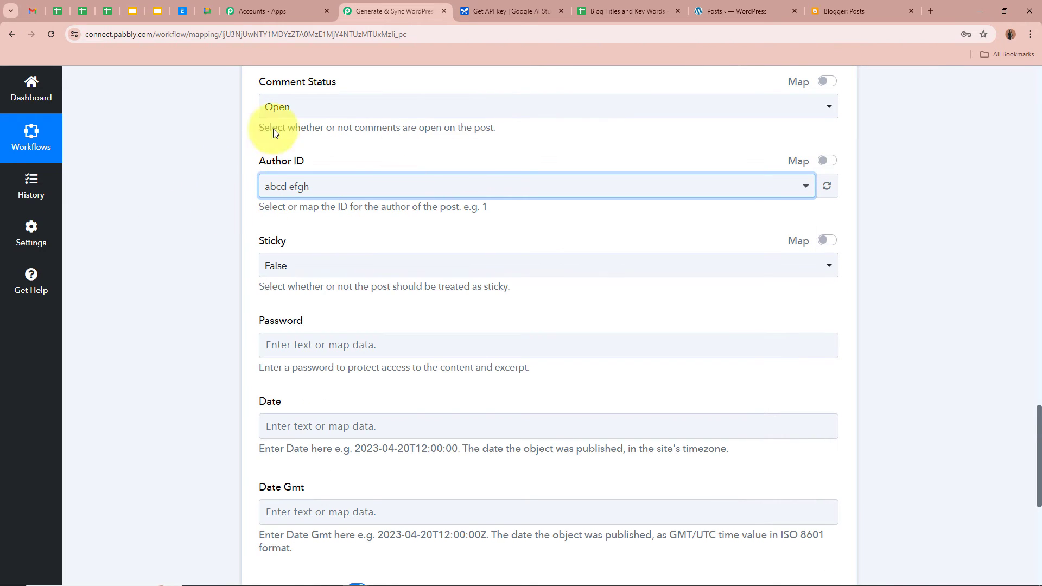
{"action": "left_click", "coordinate": [141, 142]}
{"action": "scroll", "coordinate": [141, 147], "scroll_direction": "down", "scroll_amount": 2}
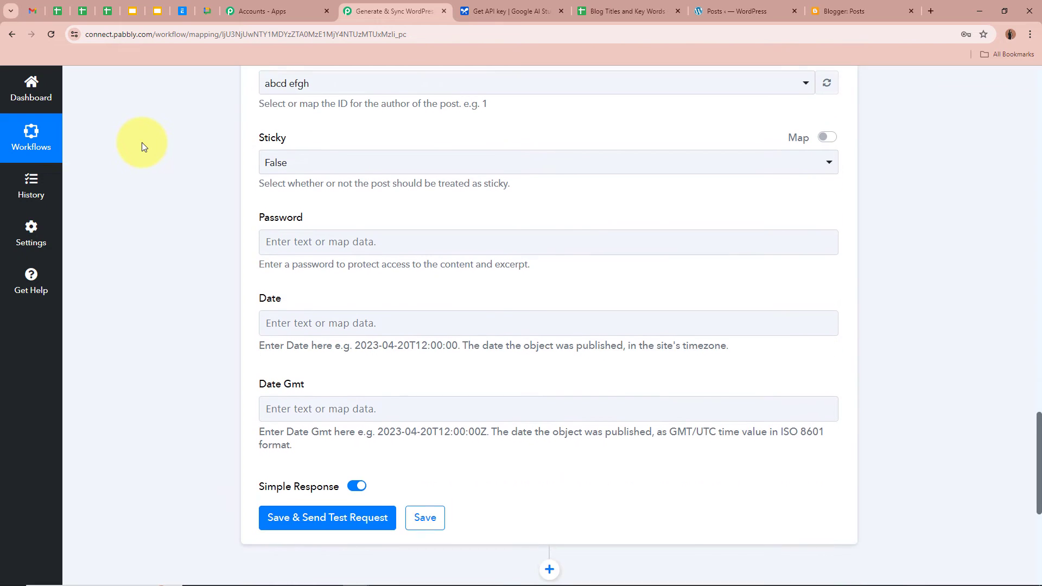
{"action": "left_click", "coordinate": [330, 158]}
{"action": "left_click", "coordinate": [303, 219]}
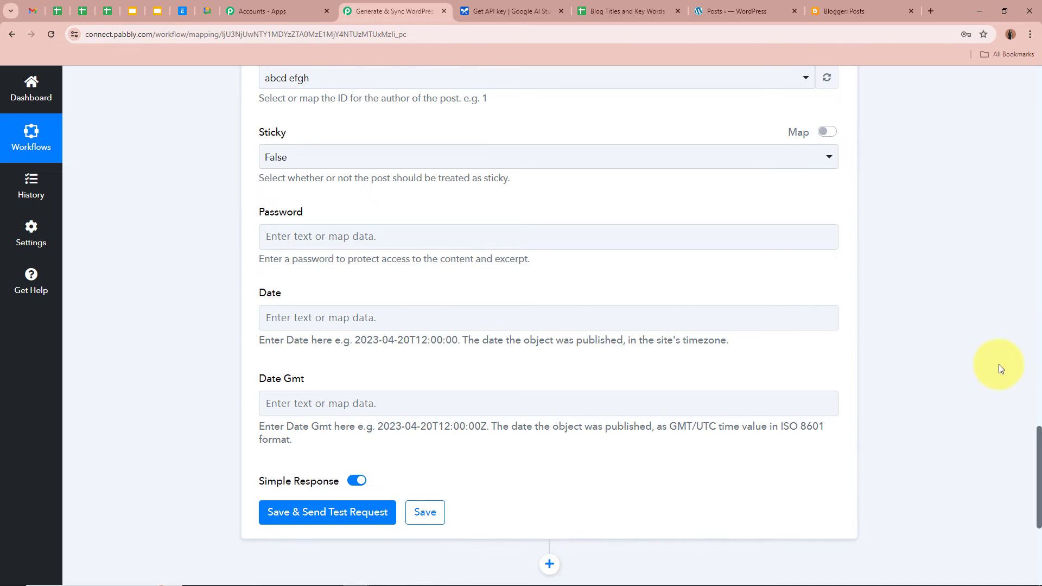
Save the WordPress step and send a test request
{"action": "scroll", "coordinate": [985, 354], "scroll_direction": "up", "scroll_amount": 10}
{"action": "scroll", "coordinate": [984, 354], "scroll_direction": "down", "scroll_amount": 5}
{"action": "scroll", "coordinate": [985, 354], "scroll_direction": "down", "scroll_amount": 10}
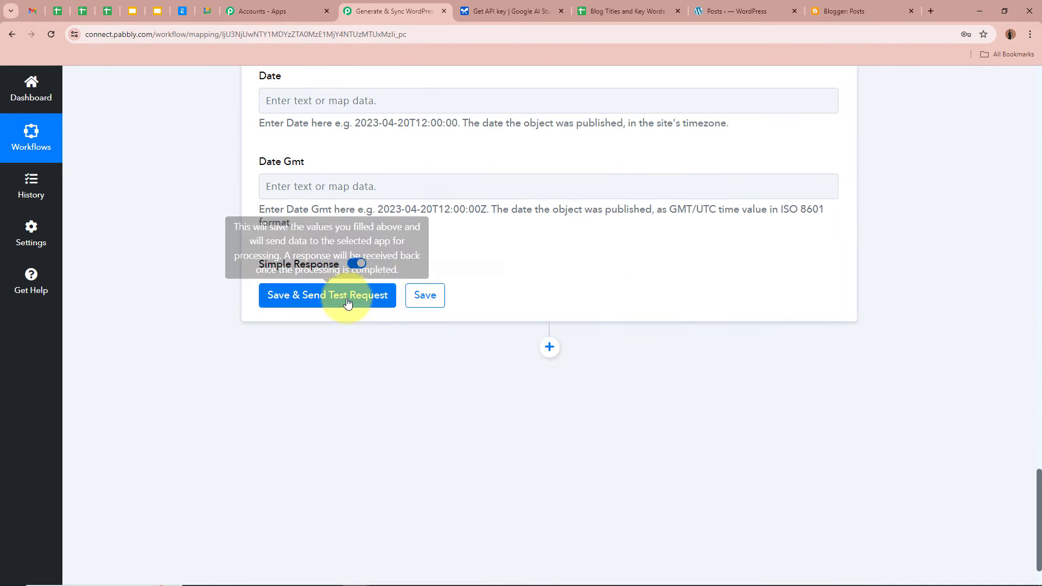
{"action": "left_click", "coordinate": [348, 302]}
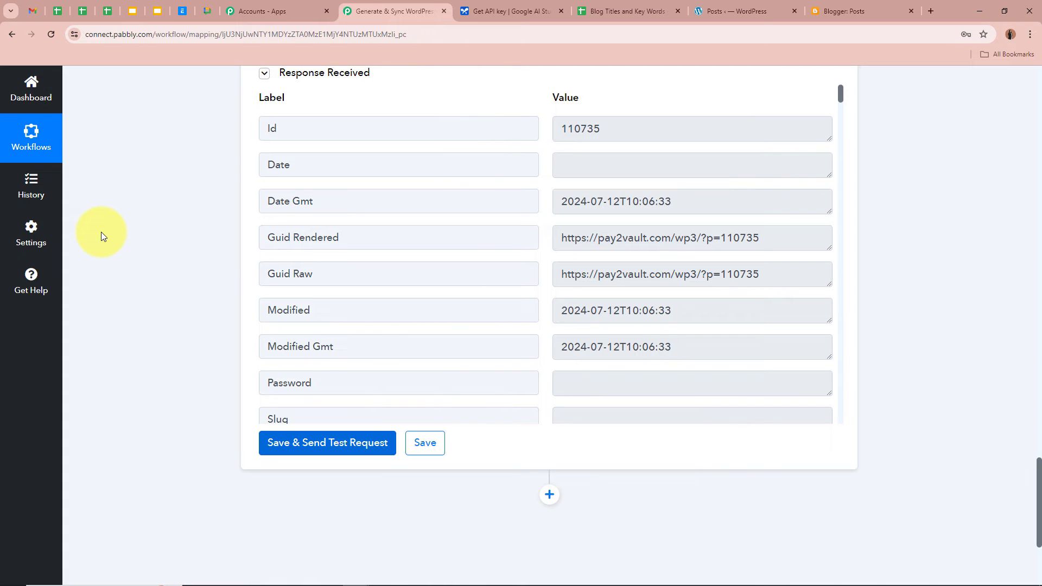
After the test returns post ID 110735, bring up the WordPress Posts admin list
{"action": "left_click", "coordinate": [746, 11]}
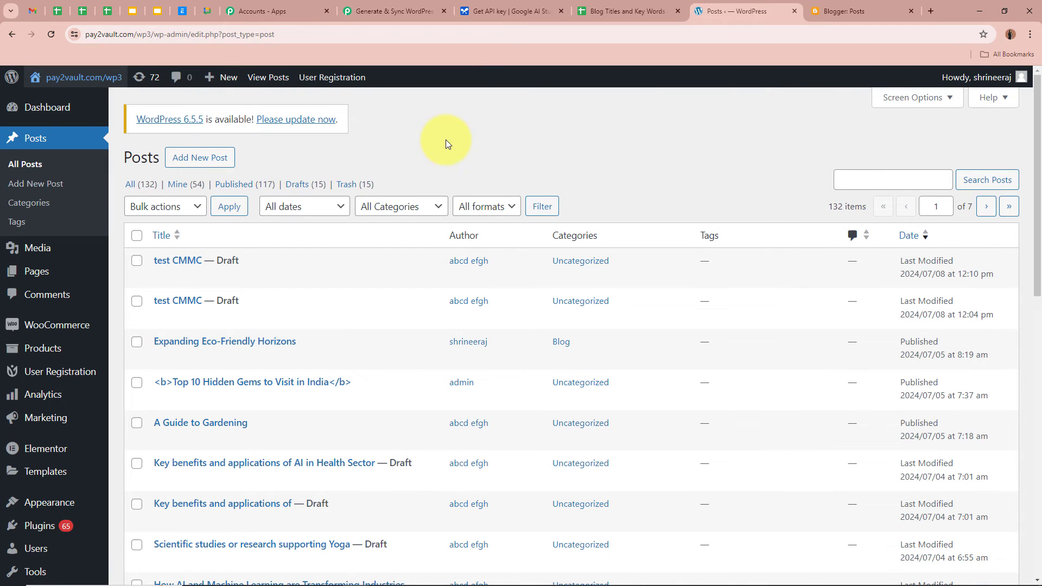
Edit the 'The Evolution of Fashion: From the 1920s to Today' draft and open its permalink in a new tab
{"action": "left_click", "coordinate": [52, 31]}
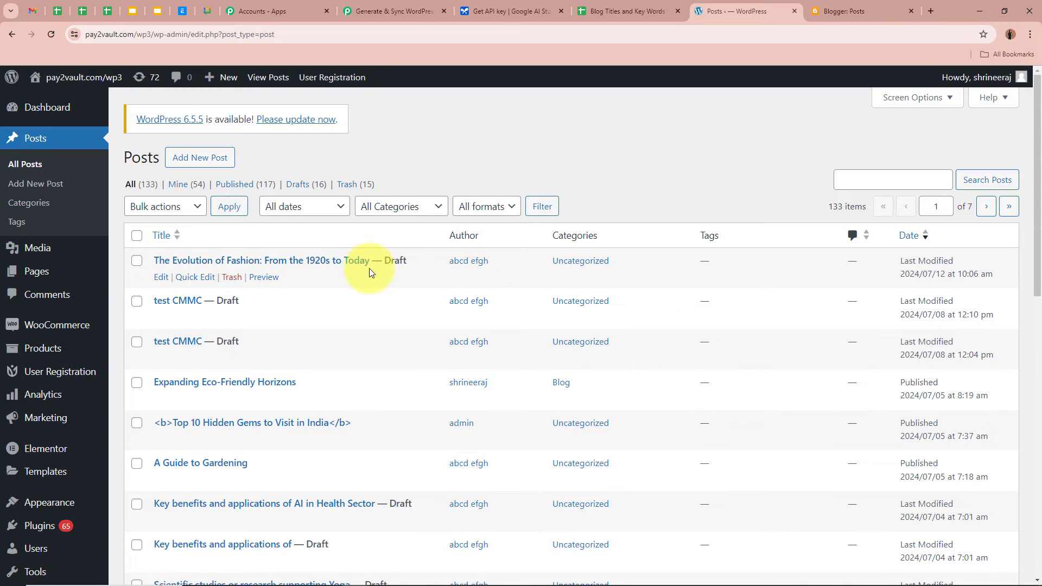
{"action": "left_click", "coordinate": [162, 277]}
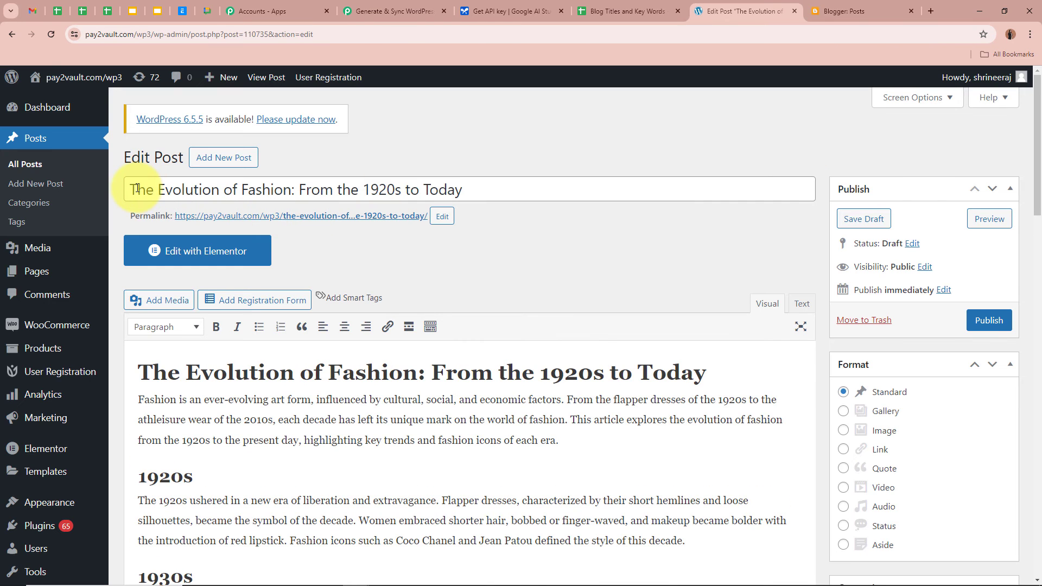
{"action": "left_click_drag", "start_coordinate": [133, 188], "coordinate": [477, 179]}
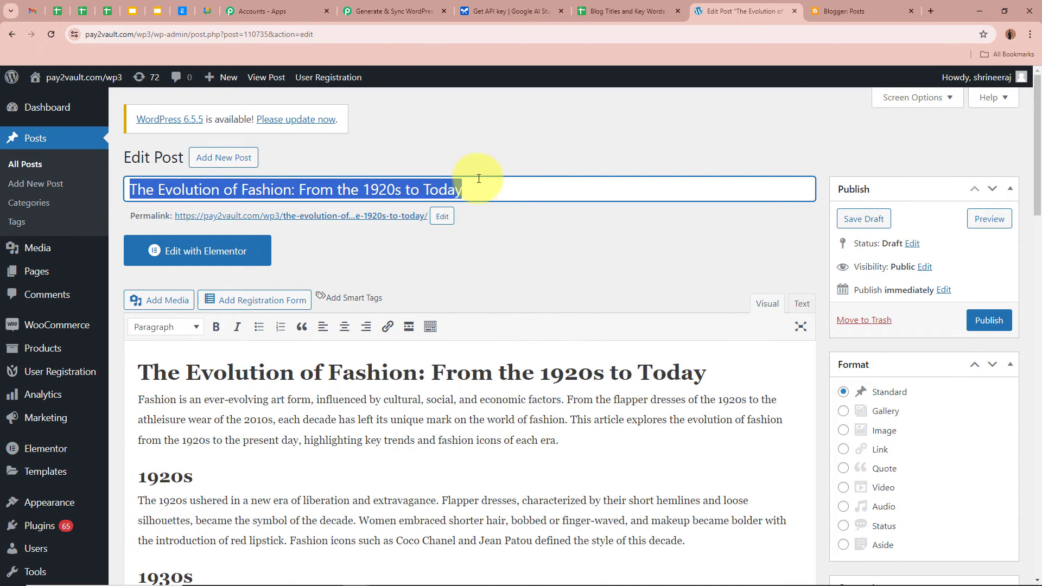
{"action": "left_click", "coordinate": [507, 259]}
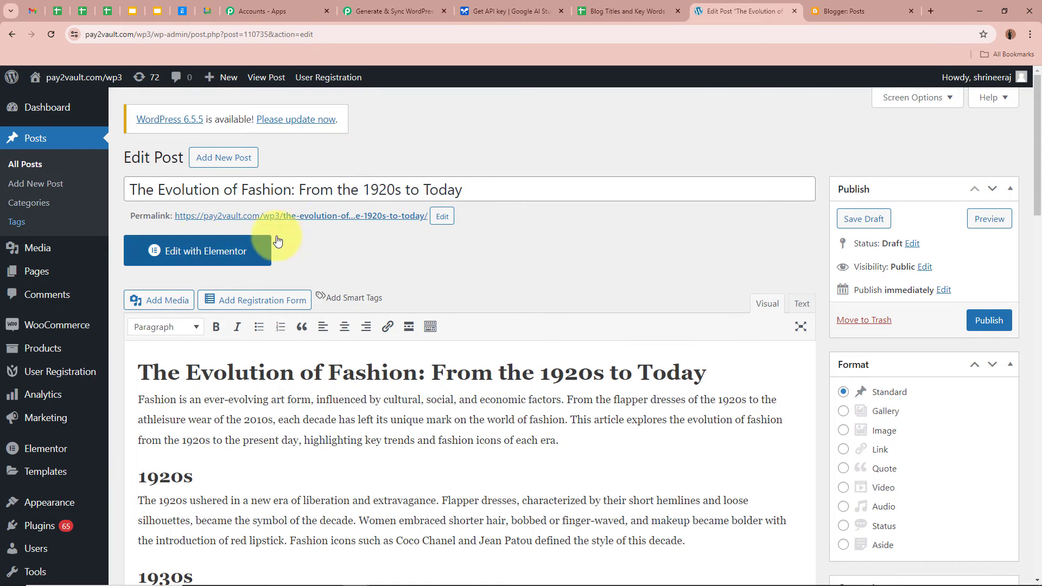
{"action": "right_click", "coordinate": [297, 216]}
{"action": "left_click", "coordinate": [345, 223]}
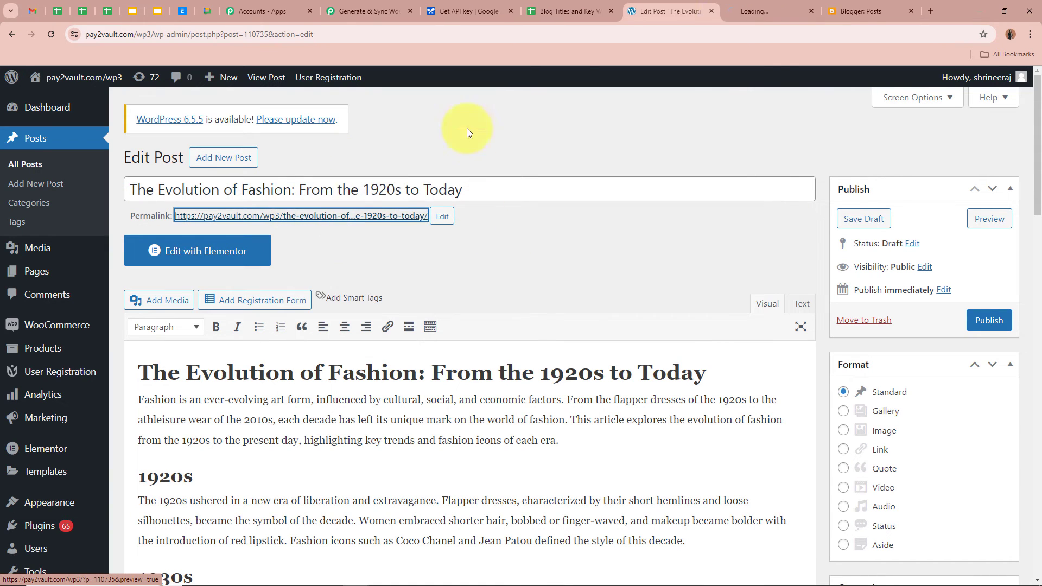
Read the previewed fashion post's title and decade sections, scrolling down and back to the top
{"action": "left_click", "coordinate": [754, 10]}
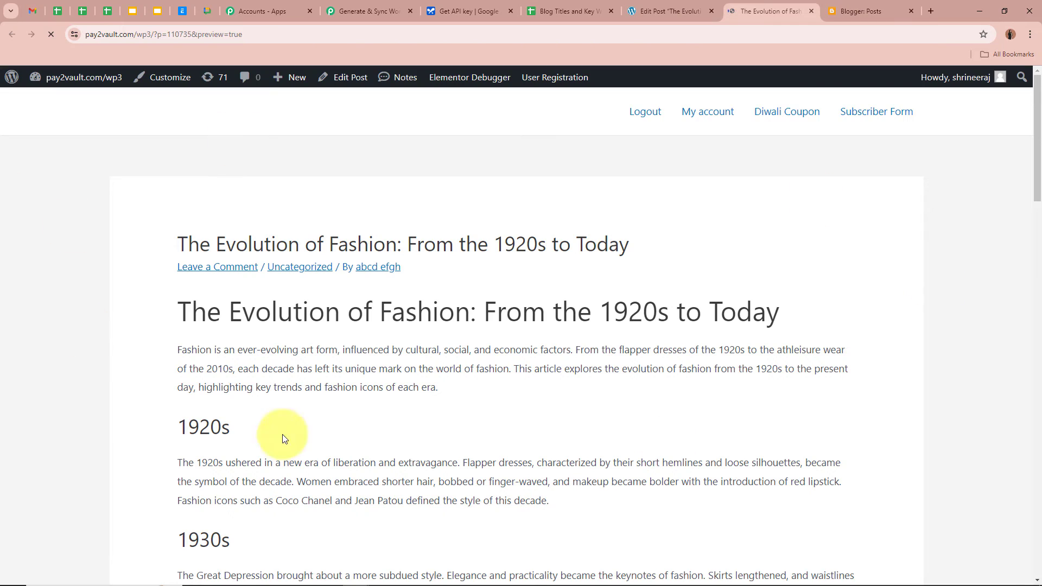
{"action": "left_click_drag", "start_coordinate": [158, 249], "coordinate": [645, 248]}
{"action": "left_click", "coordinate": [646, 249]}
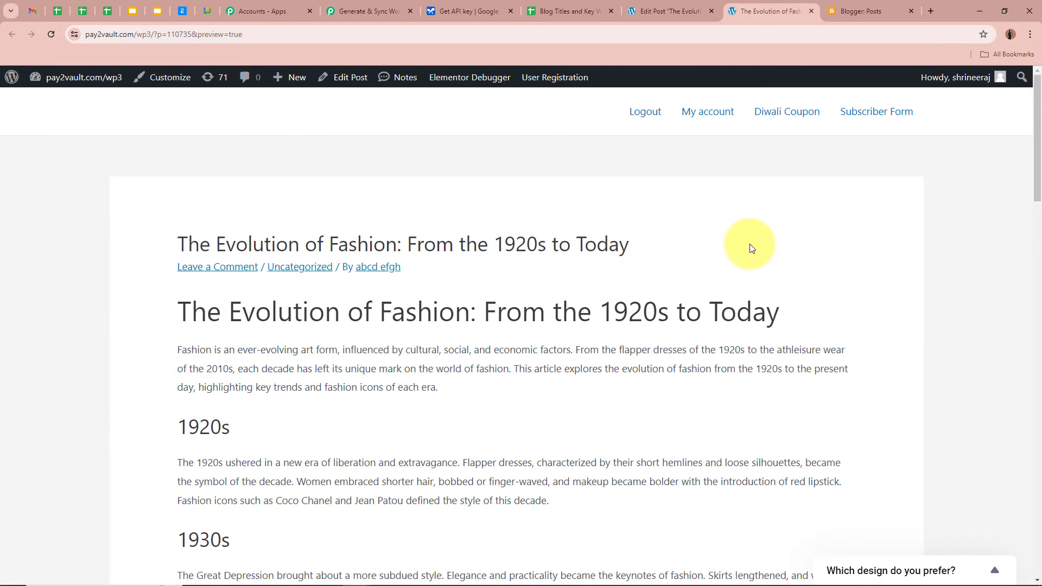
{"action": "scroll", "coordinate": [750, 248], "scroll_direction": "down", "scroll_amount": 2}
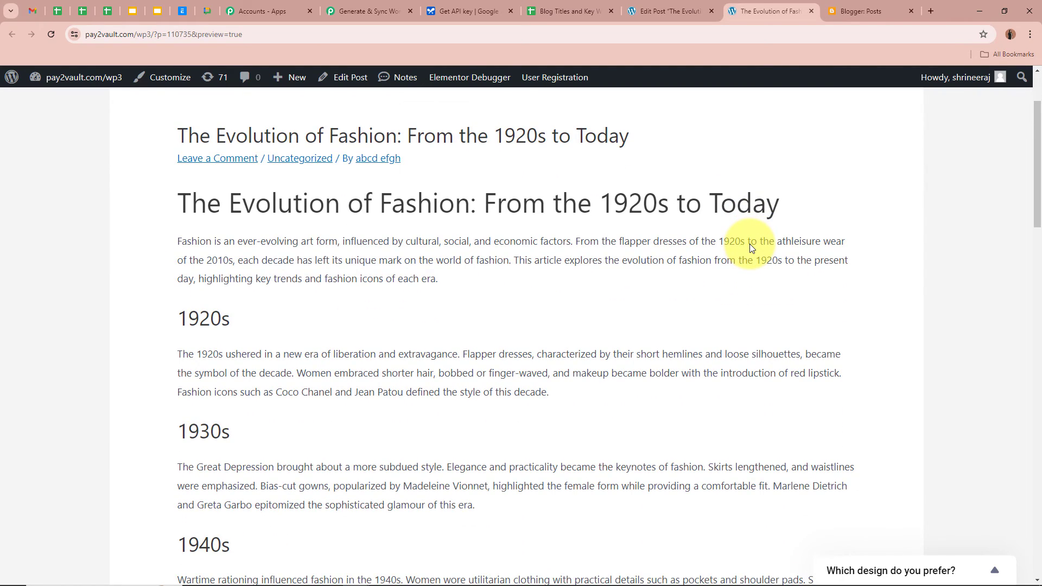
{"action": "scroll", "coordinate": [345, 274], "scroll_direction": "down", "scroll_amount": 9}
{"action": "scroll", "coordinate": [345, 275], "scroll_direction": "down", "scroll_amount": 9}
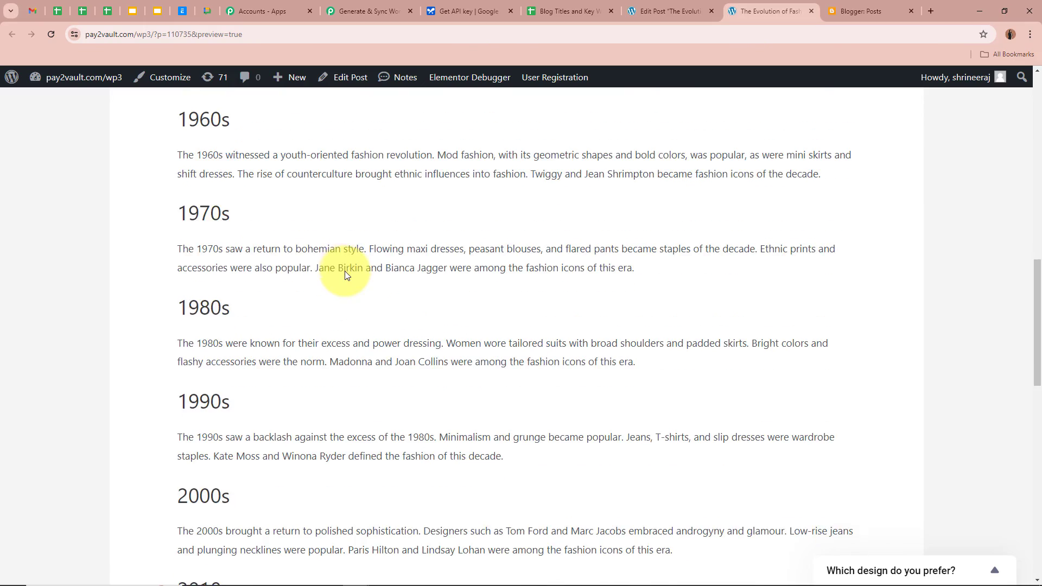
{"action": "scroll", "coordinate": [345, 275], "scroll_direction": "up", "scroll_amount": 1}
{"action": "scroll", "coordinate": [345, 276], "scroll_direction": "up", "scroll_amount": 19}
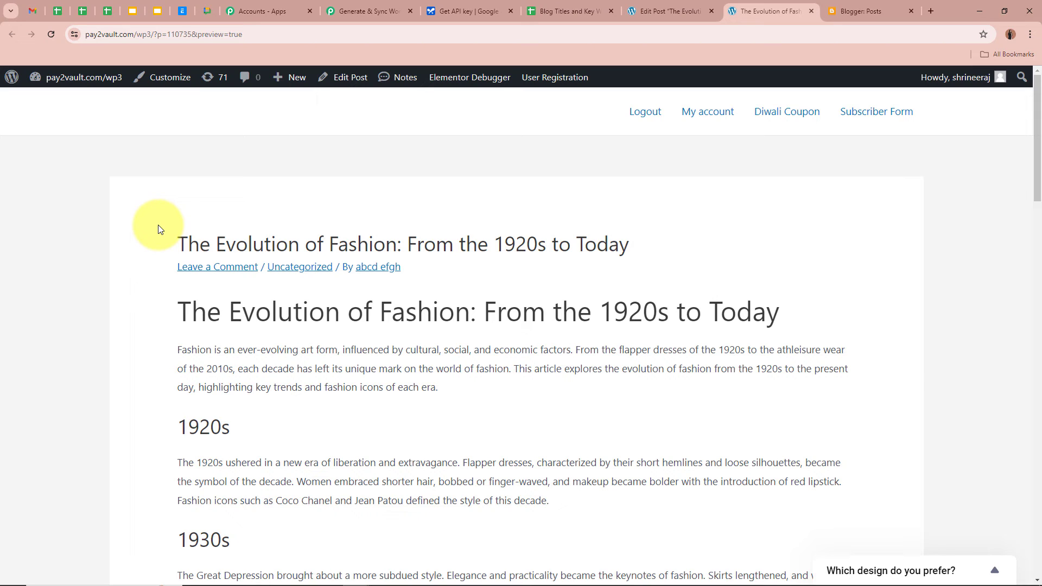
Add a Google Blogger 'Create a Post' step after WordPress and start new connection Google Blogger #12
{"action": "left_click", "coordinate": [361, 12]}
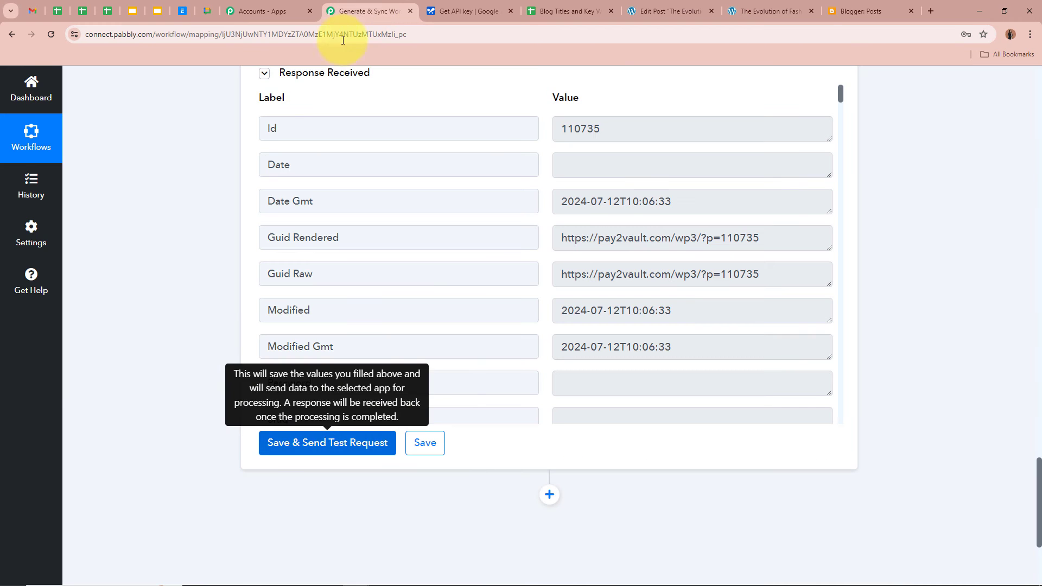
{"action": "left_click", "coordinate": [549, 279]}
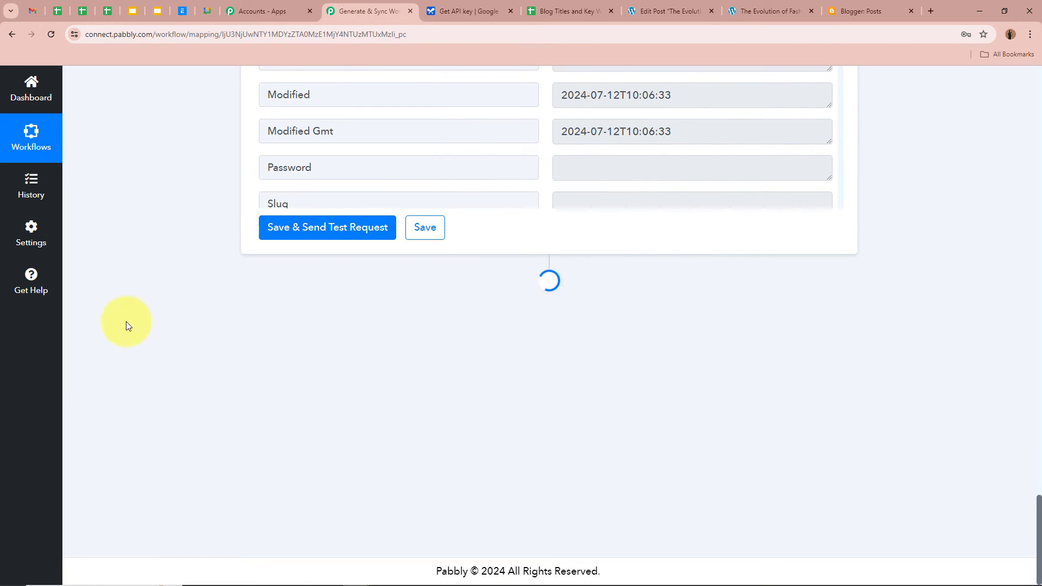
{"action": "type", "text": "Blogger"}
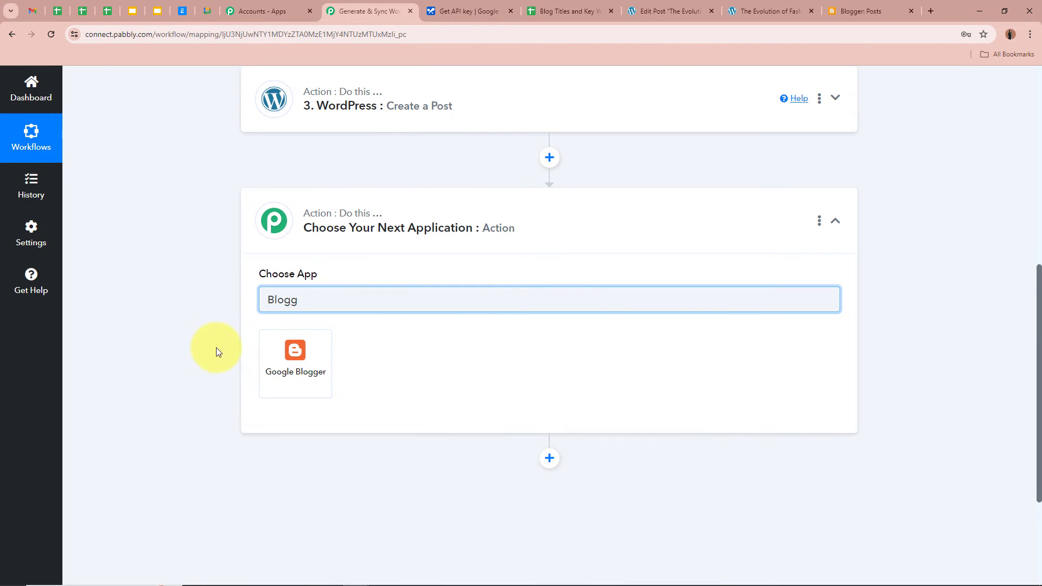
{"action": "left_click", "coordinate": [322, 378]}
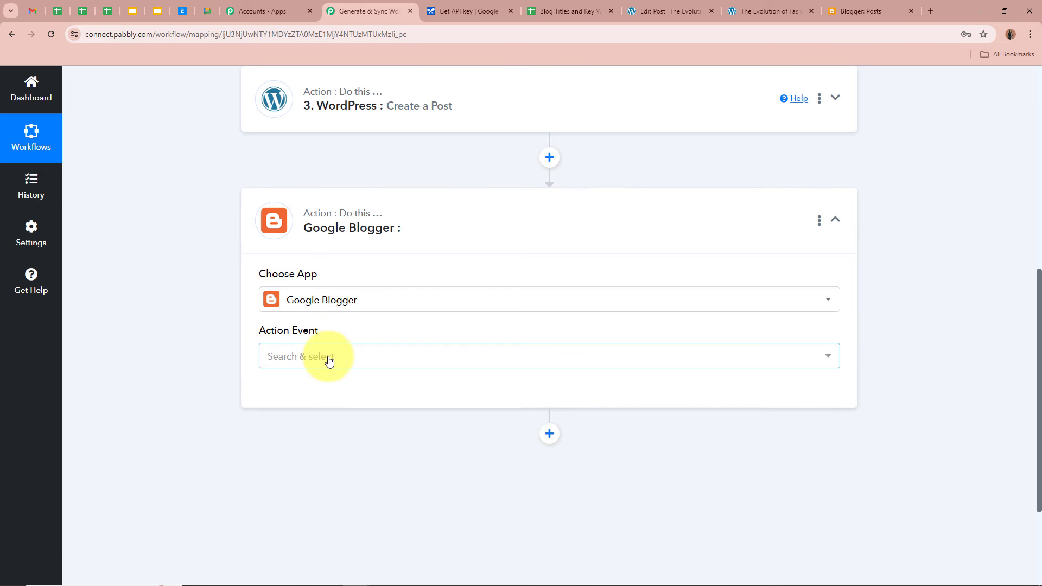
{"action": "left_click", "coordinate": [329, 358]}
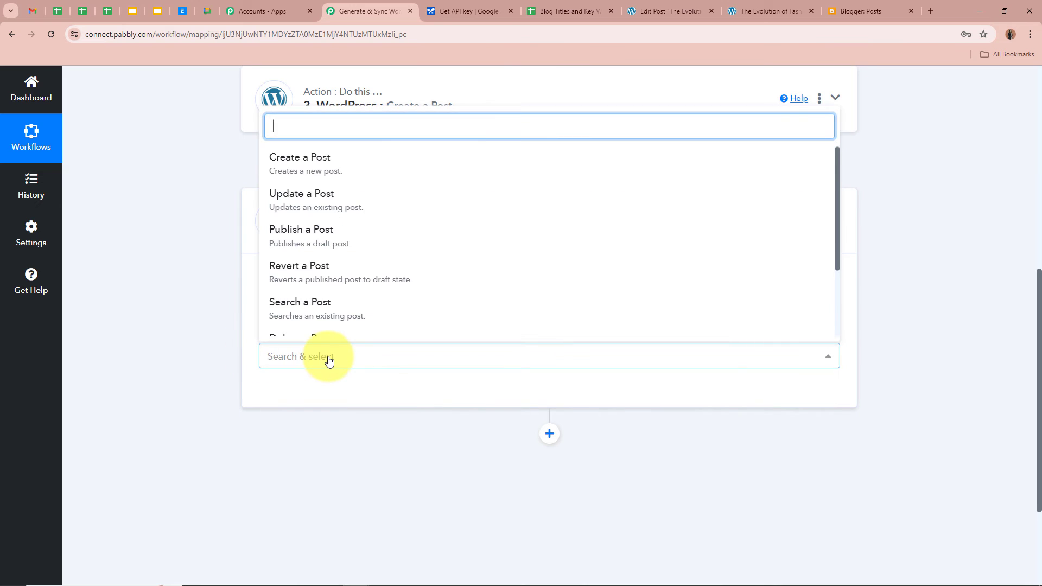
{"action": "left_click", "coordinate": [285, 157]}
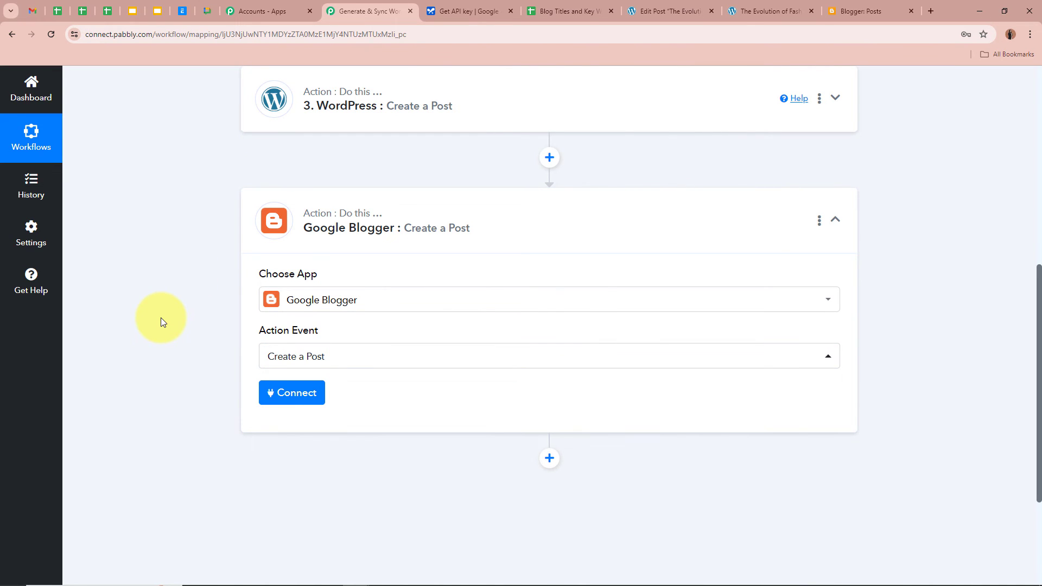
{"action": "scroll", "coordinate": [161, 318], "scroll_direction": "down", "scroll_amount": 2}
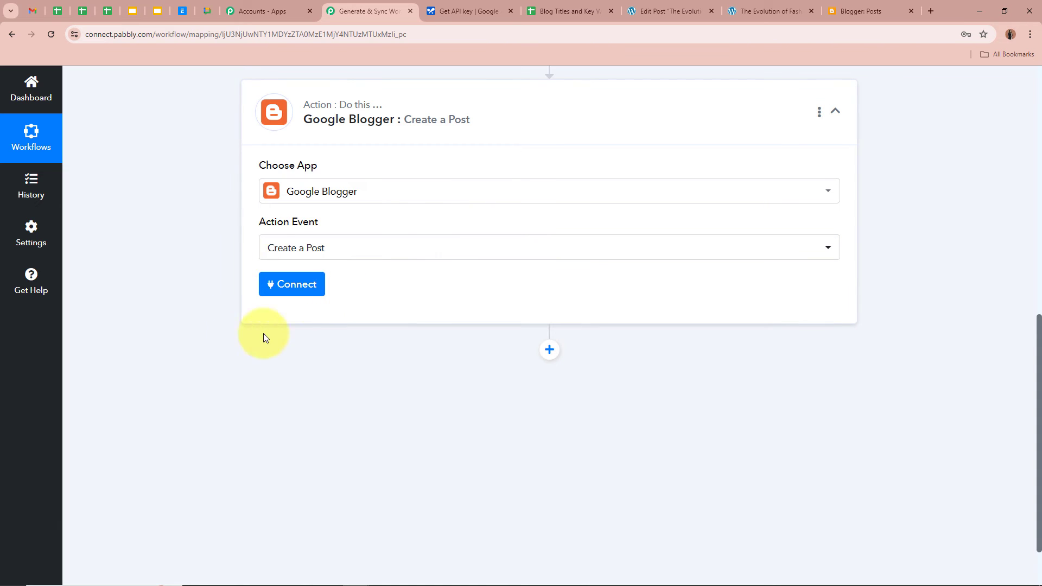
{"action": "left_click", "coordinate": [274, 284]}
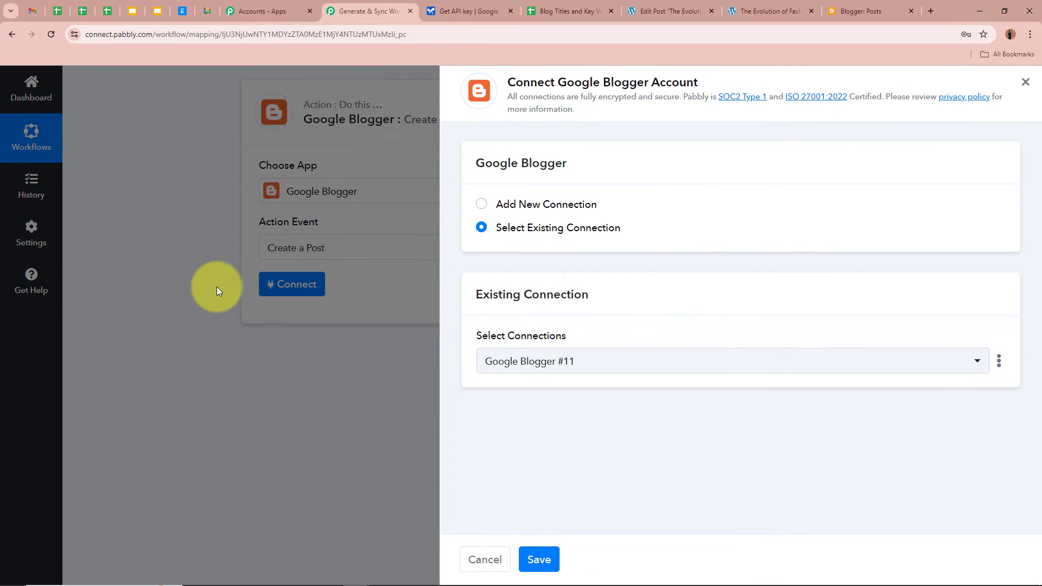
{"action": "left_click", "coordinate": [500, 205]}
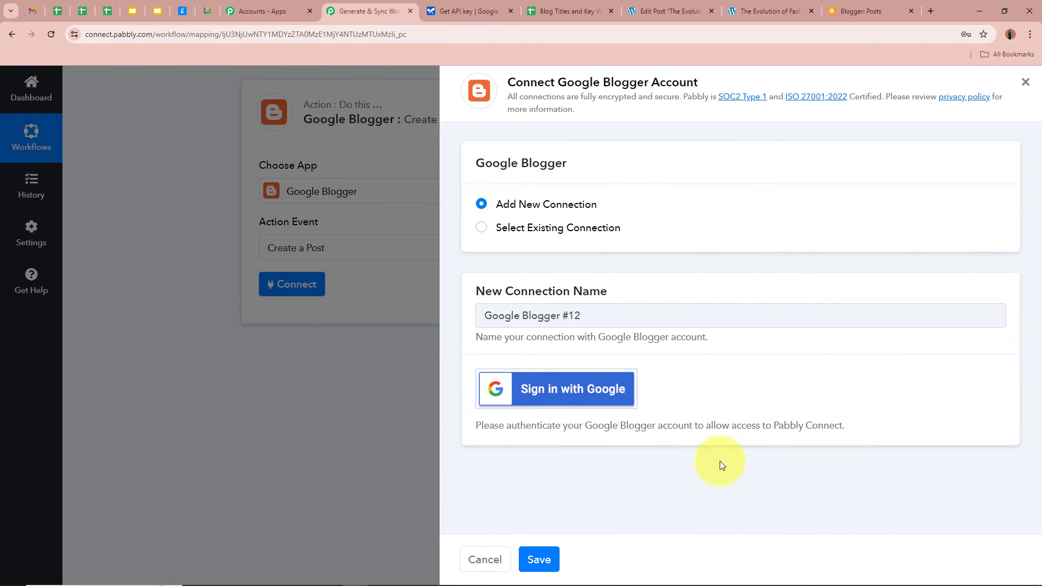
Grant Blogger access through Google sign-in and acknowledge the Authorization Successful message
{"action": "left_click", "coordinate": [612, 390]}
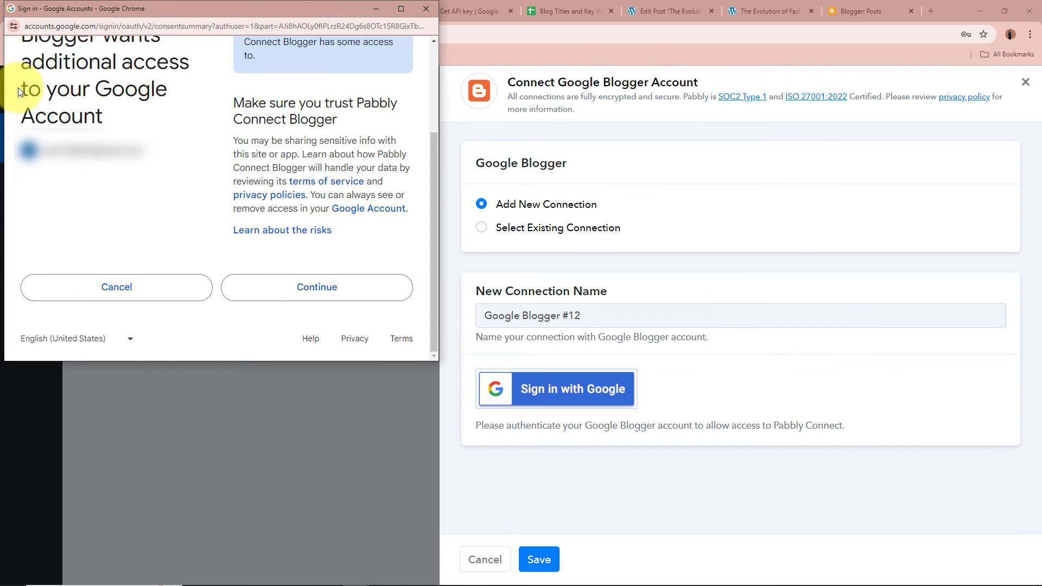
{"action": "left_click", "coordinate": [362, 296]}
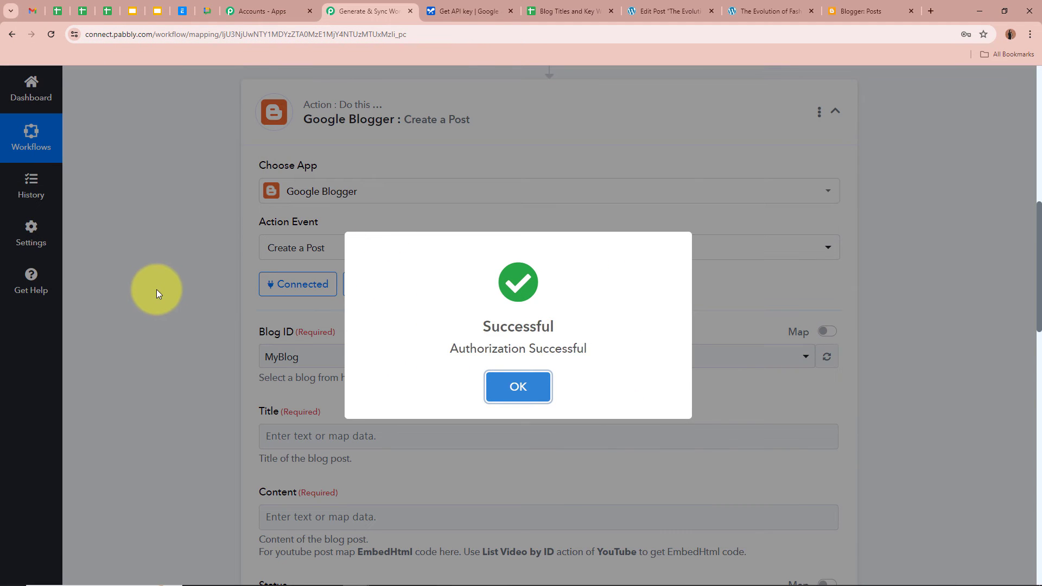
{"action": "left_click", "coordinate": [156, 289]}
{"action": "scroll", "coordinate": [157, 289], "scroll_direction": "down", "scroll_amount": 1}
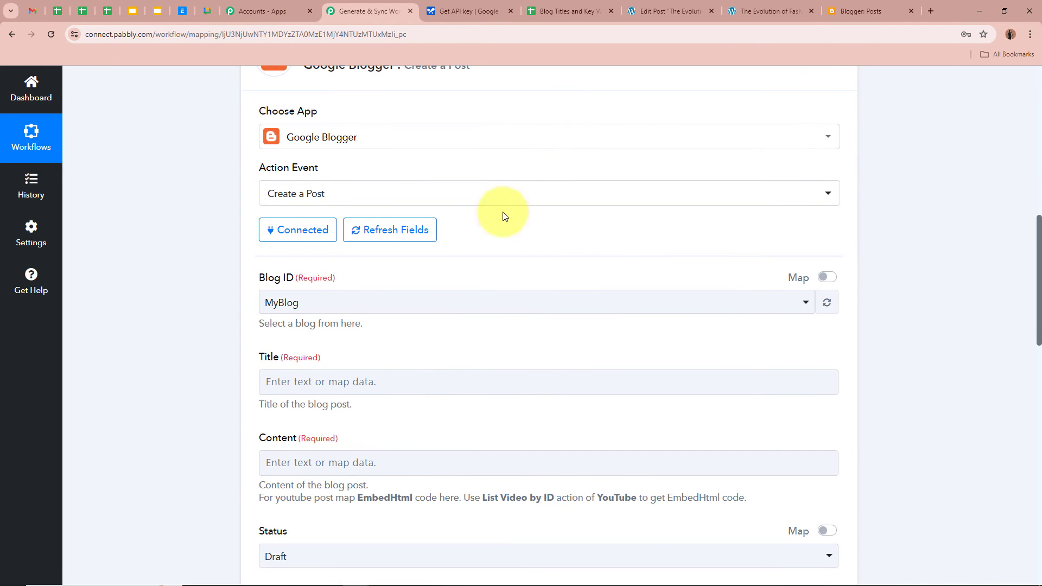
Check the blog list in Blogger, then choose MyBlog as the Blog ID
{"action": "left_click", "coordinate": [881, 6]}
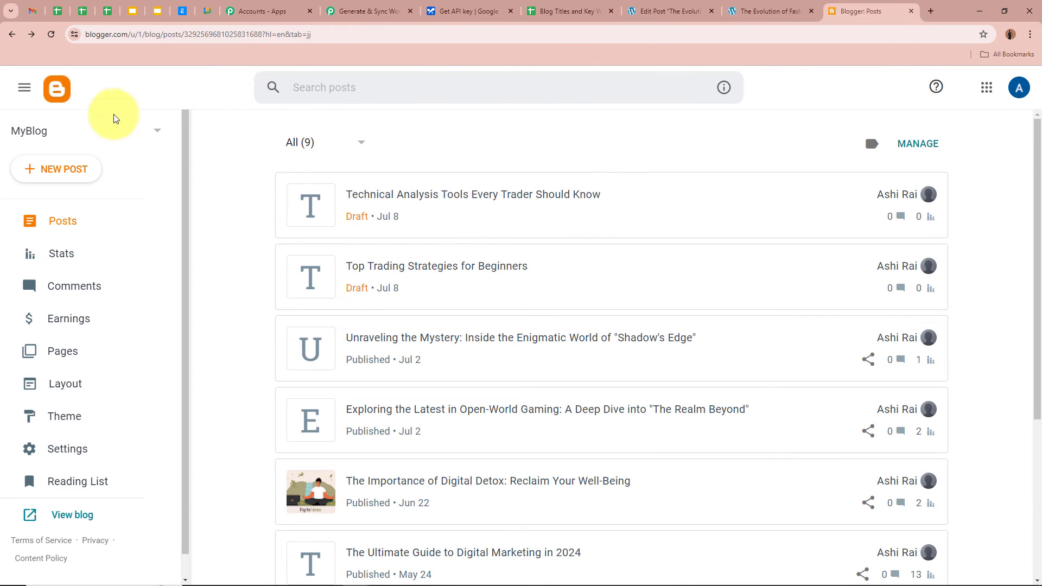
{"action": "left_click", "coordinate": [145, 133]}
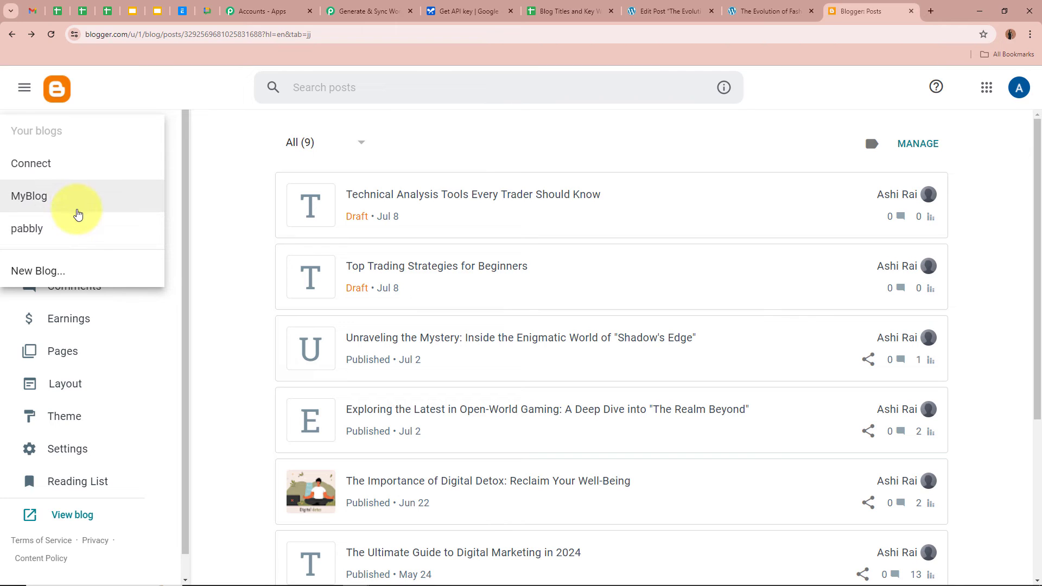
{"action": "left_click", "coordinate": [241, 220]}
{"action": "left_click", "coordinate": [402, 6]}
{"action": "scroll", "coordinate": [113, 222], "scroll_direction": "down", "scroll_amount": 1}
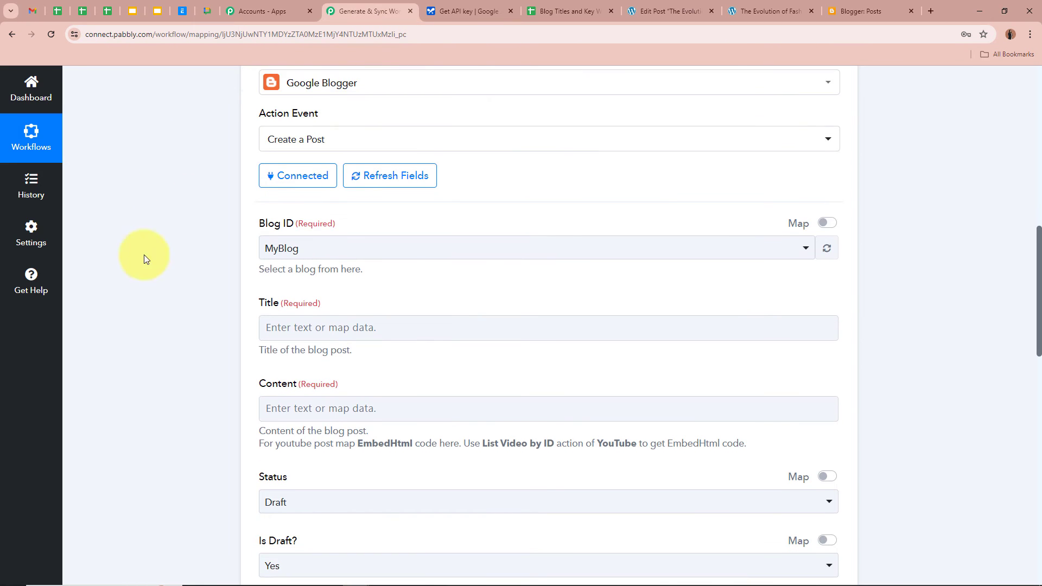
{"action": "left_click", "coordinate": [456, 245]}
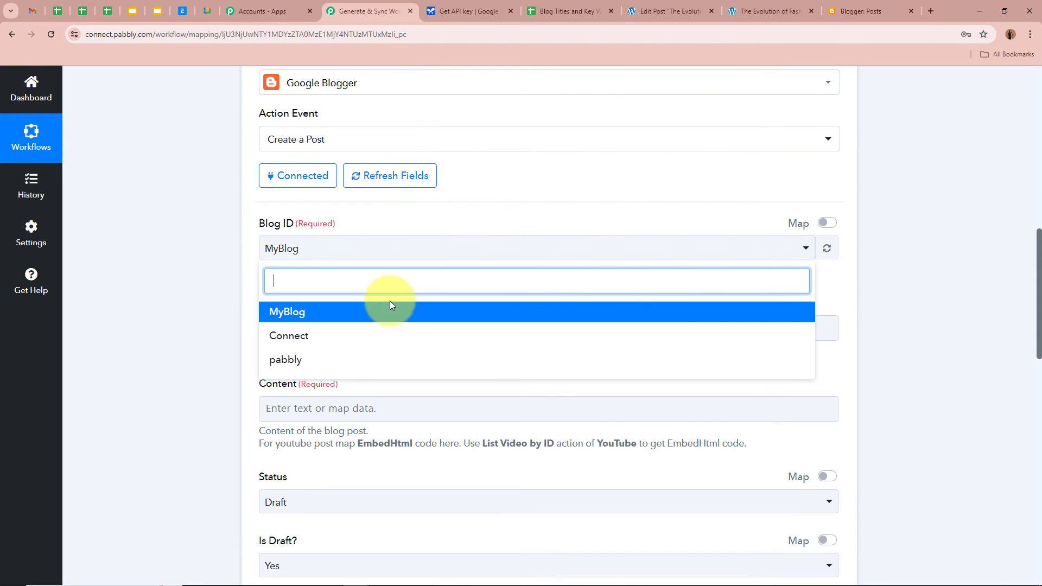
{"action": "left_click", "coordinate": [288, 312]}
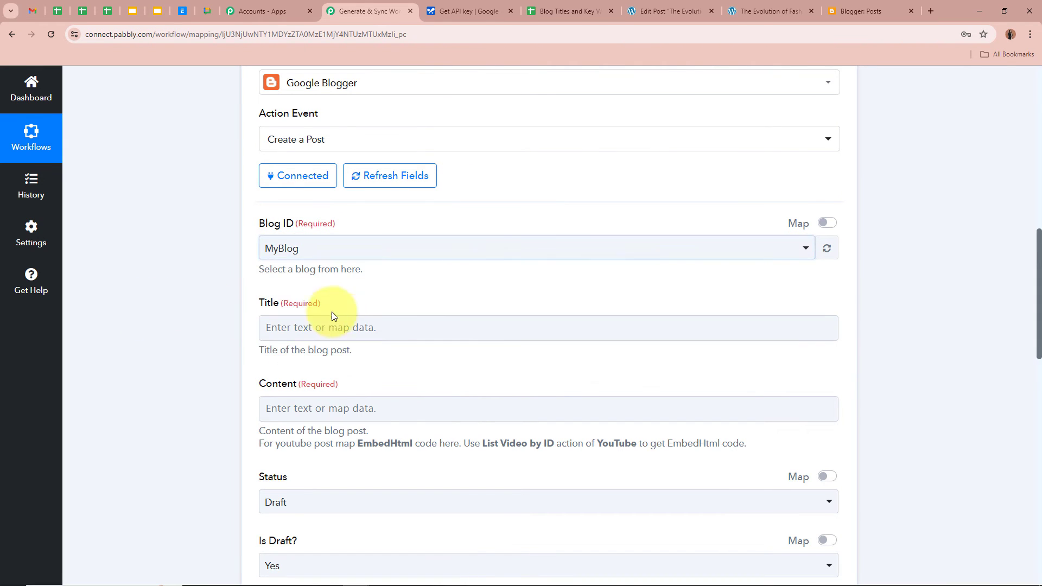
Map the sheet's Blog Titles into Title and the Generative AI text into Content
{"action": "scroll", "coordinate": [155, 259], "scroll_direction": "down", "scroll_amount": 1}
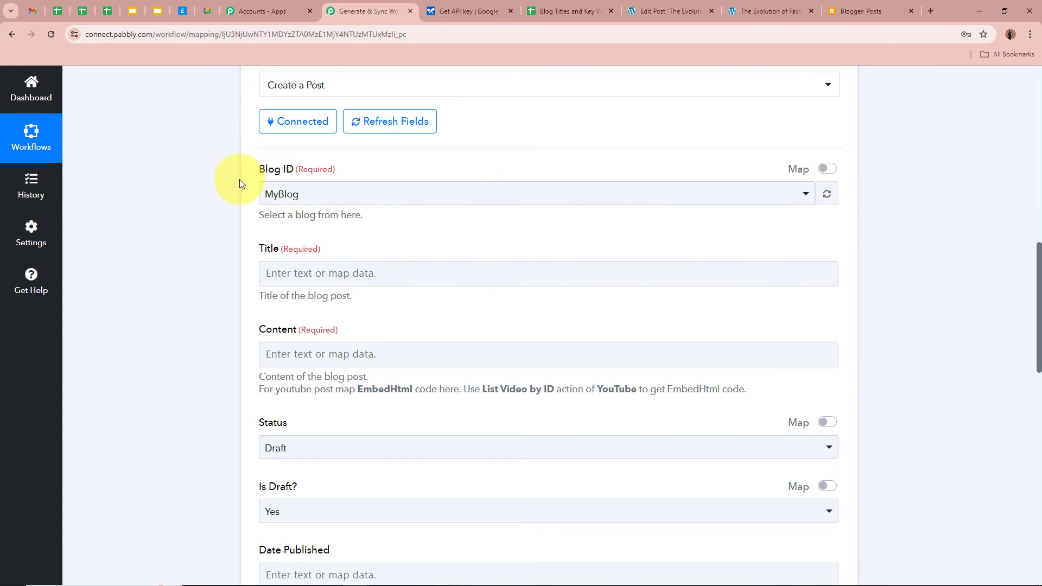
{"action": "scroll", "coordinate": [240, 179], "scroll_direction": "down", "scroll_amount": 2}
{"action": "left_click", "coordinate": [279, 164]}
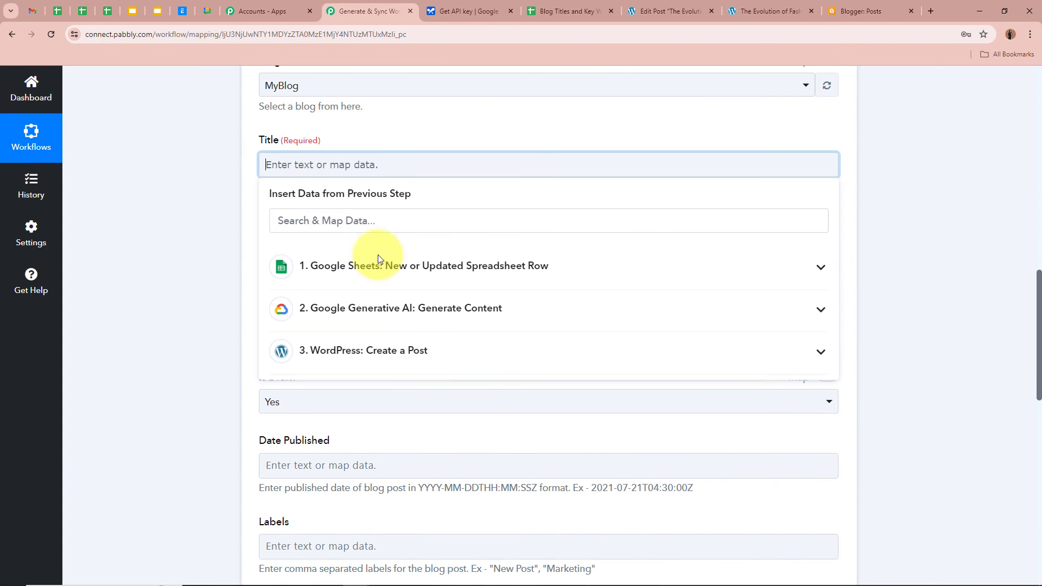
{"action": "left_click", "coordinate": [412, 277]}
{"action": "left_click", "coordinate": [454, 553]}
{"action": "left_click", "coordinate": [193, 315]}
{"action": "scroll", "coordinate": [188, 282], "scroll_direction": "down", "scroll_amount": 1}
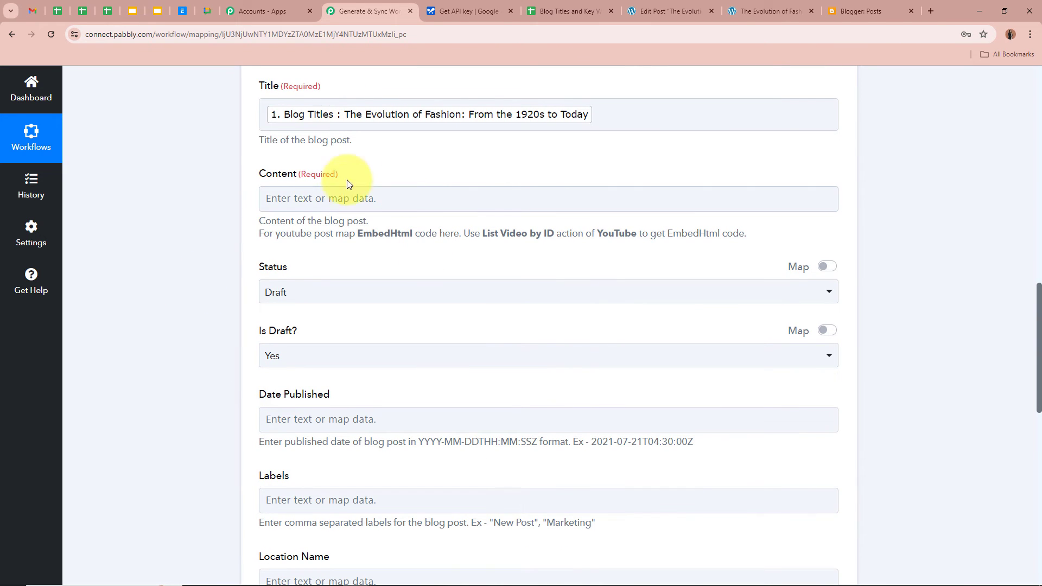
{"action": "left_click", "coordinate": [263, 198]}
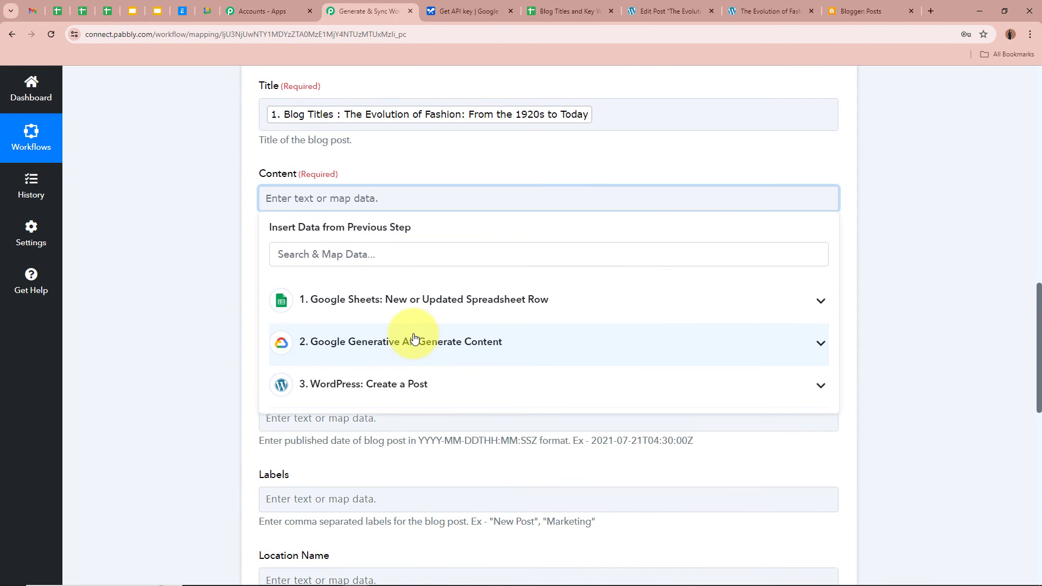
{"action": "left_click", "coordinate": [413, 338]}
{"action": "left_click", "coordinate": [302, 375]}
{"action": "left_click", "coordinate": [192, 223]}
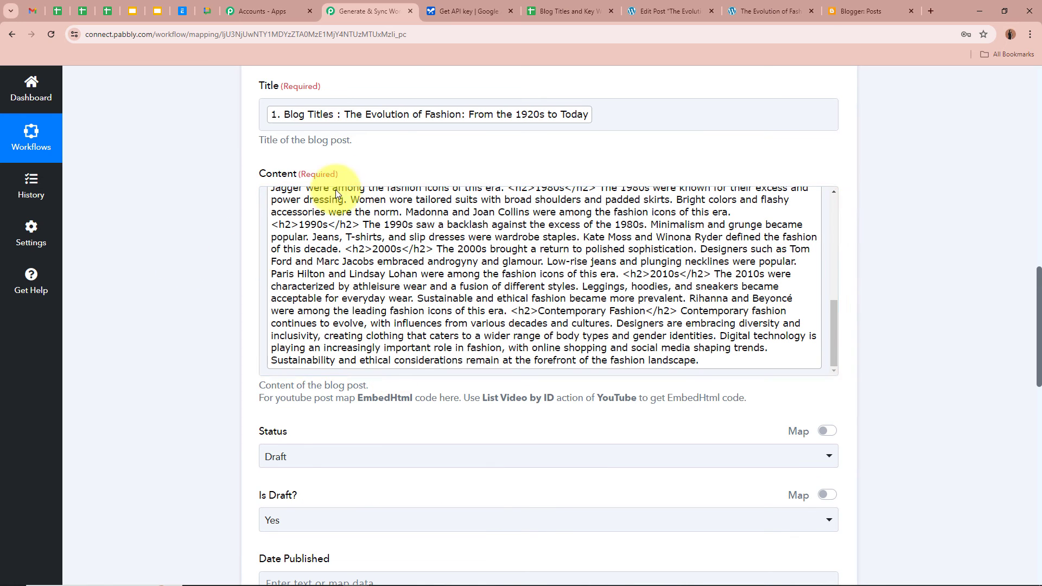
Keep the post Status as Draft and Is Draft? set to Yes
{"action": "scroll", "coordinate": [149, 269], "scroll_direction": "down", "scroll_amount": 3}
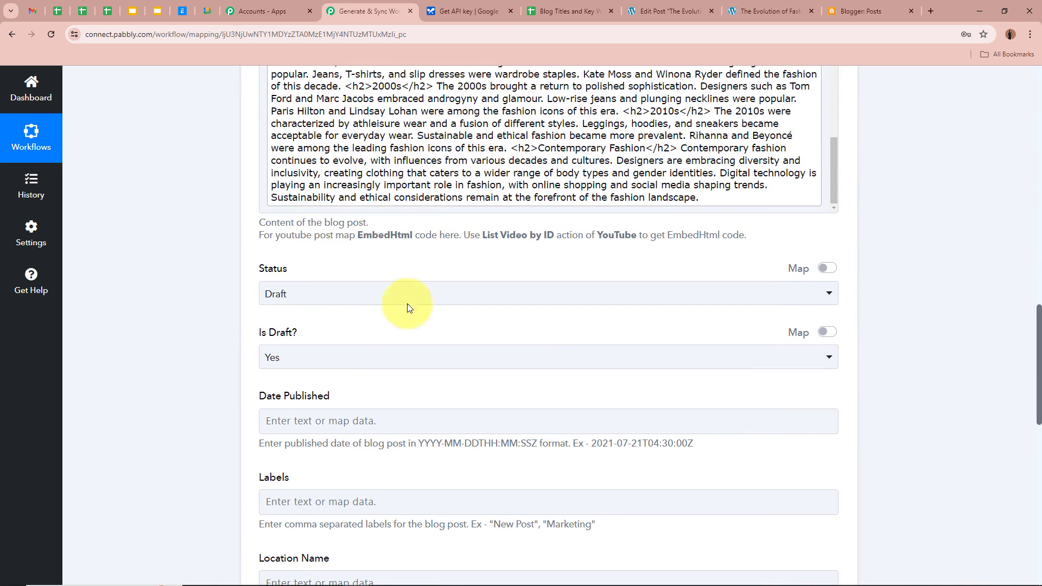
{"action": "left_click", "coordinate": [386, 292]}
{"action": "left_click", "coordinate": [332, 357]}
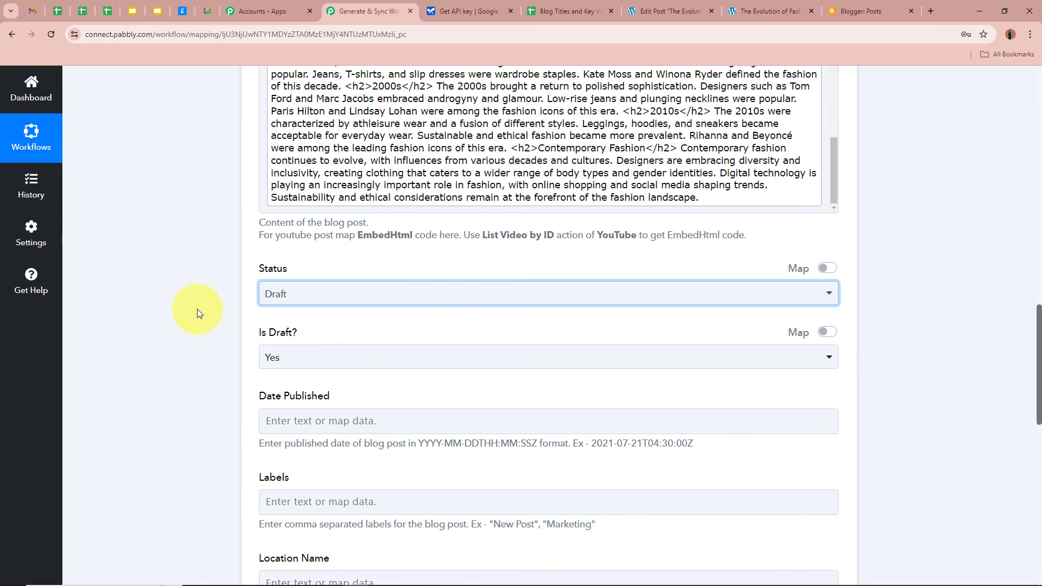
{"action": "left_click", "coordinate": [342, 292]}
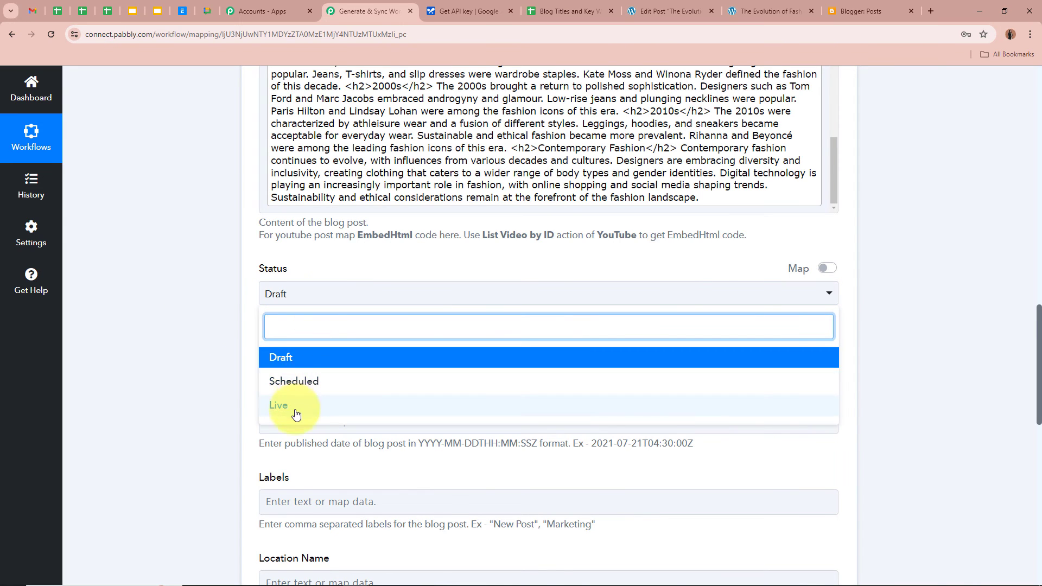
{"action": "left_click", "coordinate": [188, 294]}
{"action": "scroll", "coordinate": [188, 295], "scroll_direction": "down", "scroll_amount": 2}
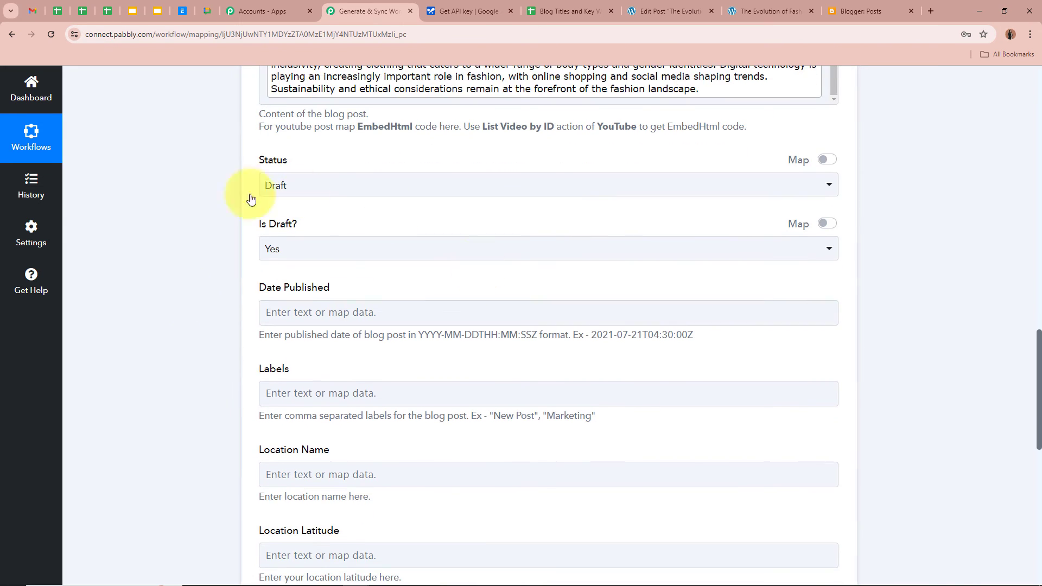
{"action": "left_click", "coordinate": [308, 255]}
{"action": "left_click", "coordinate": [233, 261]}
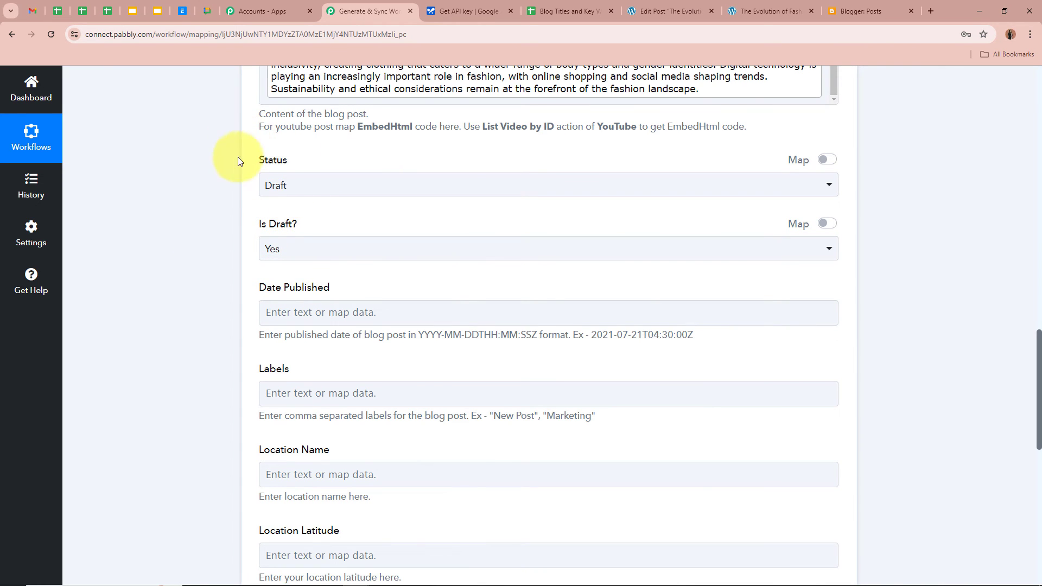
Review the Date Published format hint and leave date, labels and location fields blank
{"action": "scroll", "coordinate": [225, 193], "scroll_direction": "down", "scroll_amount": 2}
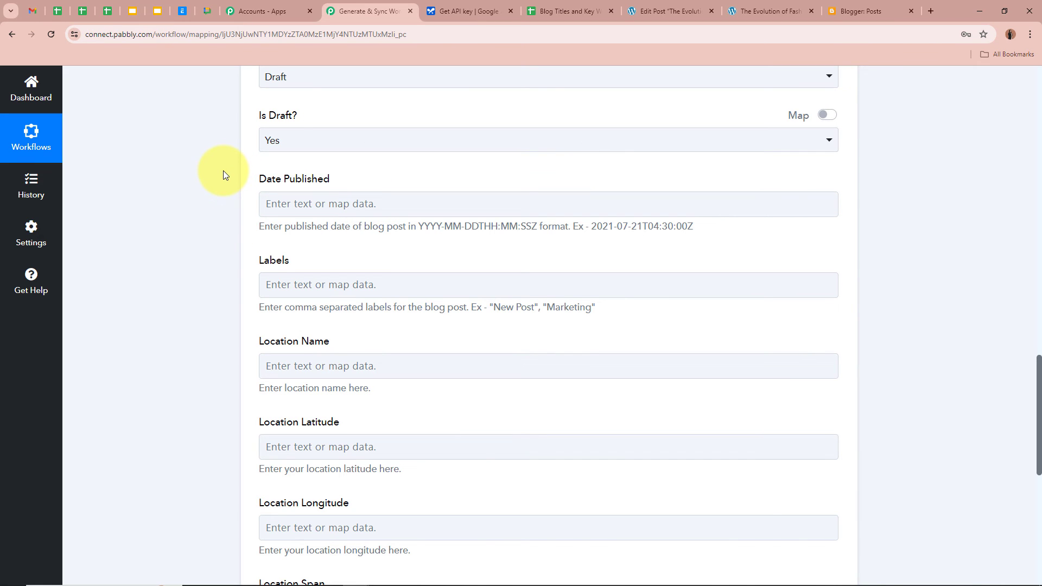
{"action": "left_click", "coordinate": [382, 205]}
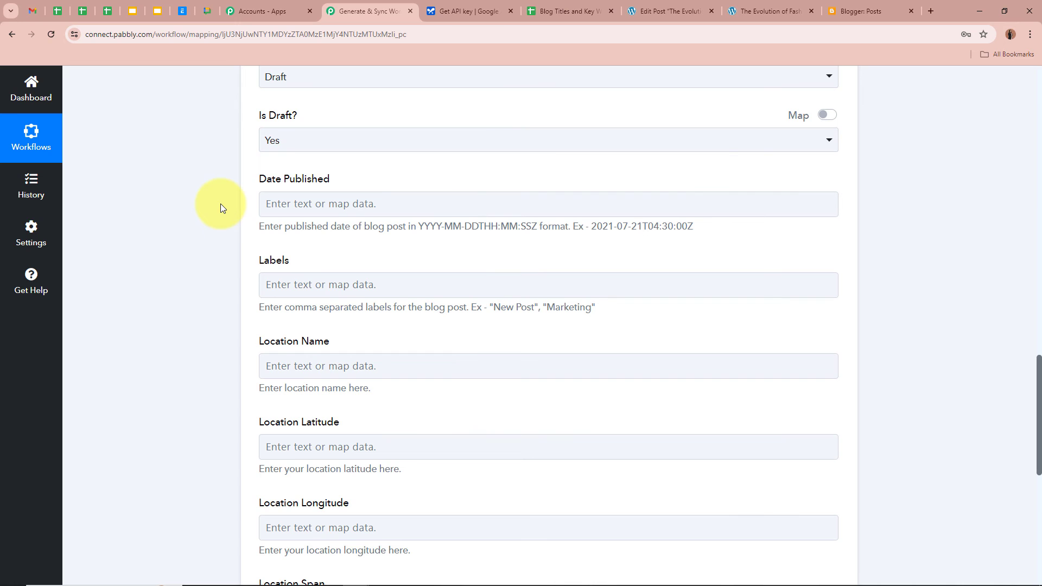
{"action": "left_click_drag", "start_coordinate": [323, 225], "coordinate": [779, 228]}
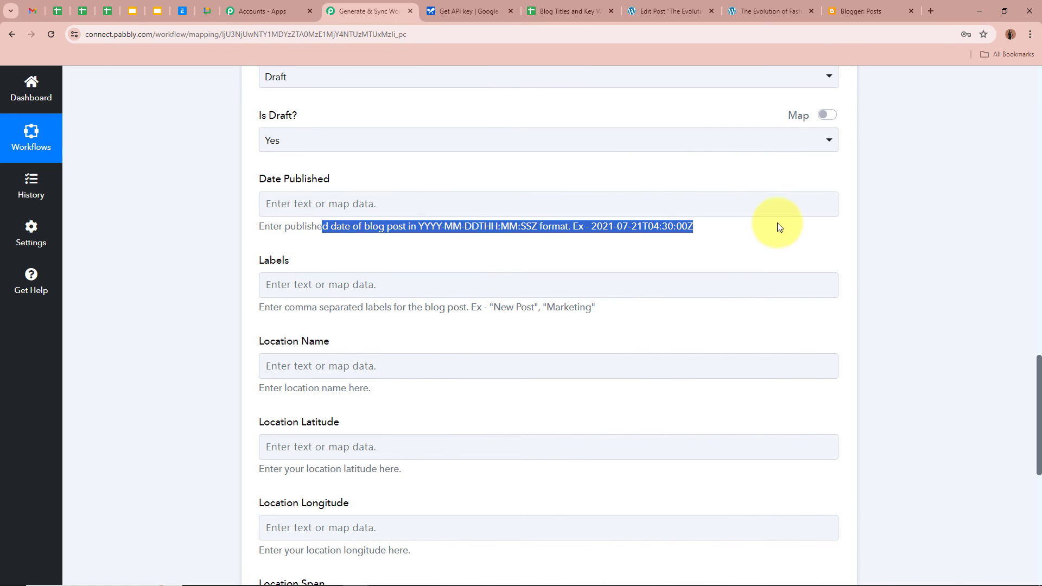
{"action": "left_click", "coordinate": [164, 200]}
{"action": "scroll", "coordinate": [179, 184], "scroll_direction": "down", "scroll_amount": 2}
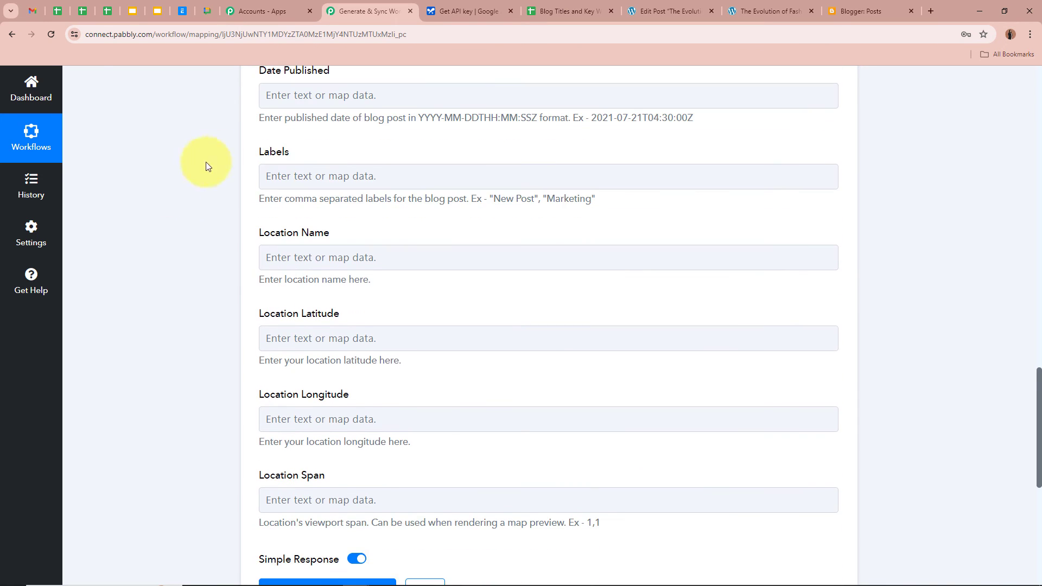
{"action": "scroll", "coordinate": [926, 332], "scroll_direction": "down", "scroll_amount": 3}
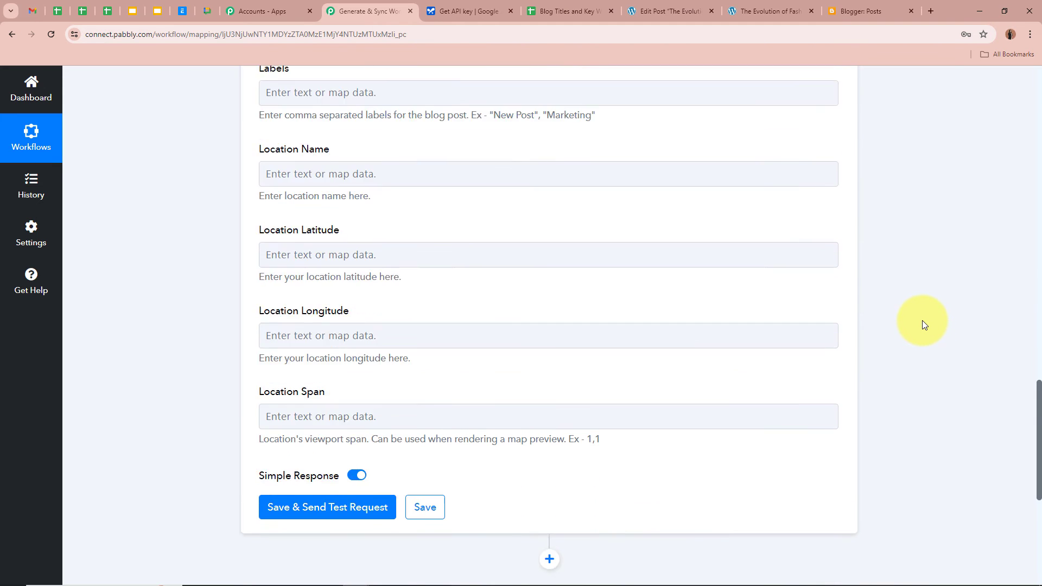
{"action": "scroll", "coordinate": [923, 320], "scroll_direction": "up", "scroll_amount": 8}
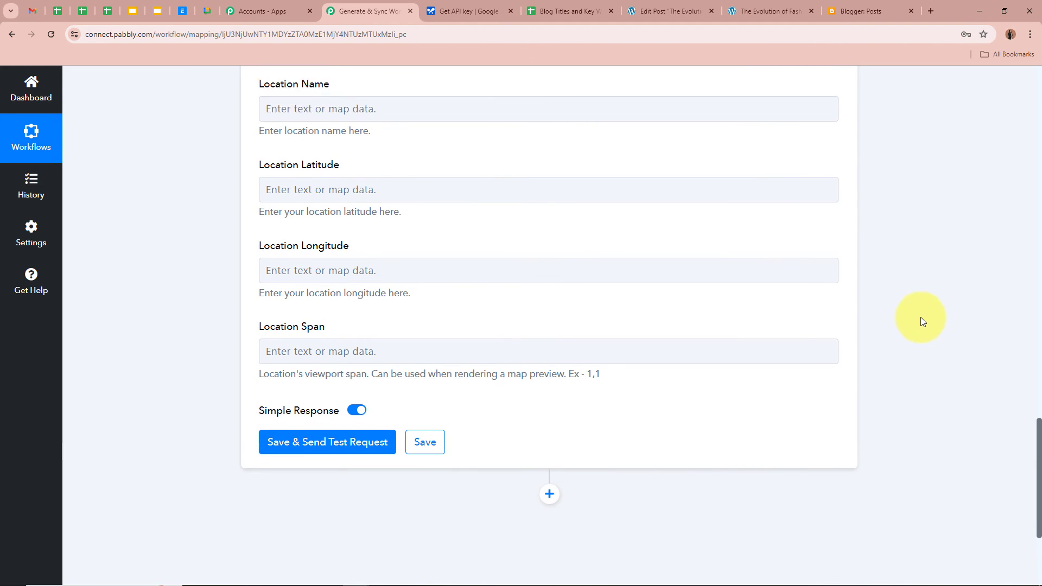
{"action": "scroll", "coordinate": [917, 313], "scroll_direction": "down", "scroll_amount": 5}
{"action": "scroll", "coordinate": [914, 311], "scroll_direction": "down", "scroll_amount": 9}
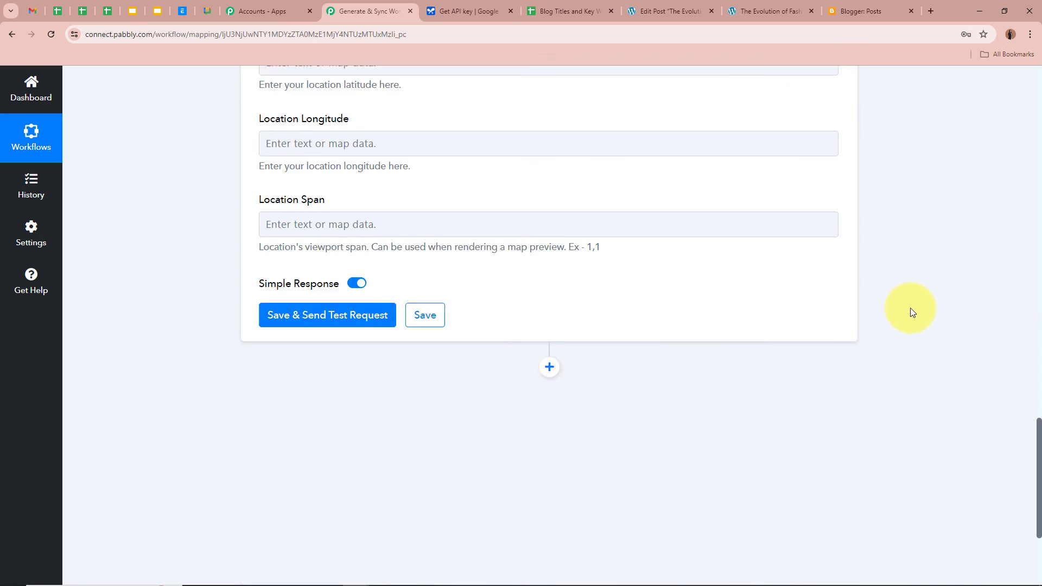
Save the Blogger step, send a test request, and confirm the response shows Status DRAFT
{"action": "left_click", "coordinate": [328, 266]}
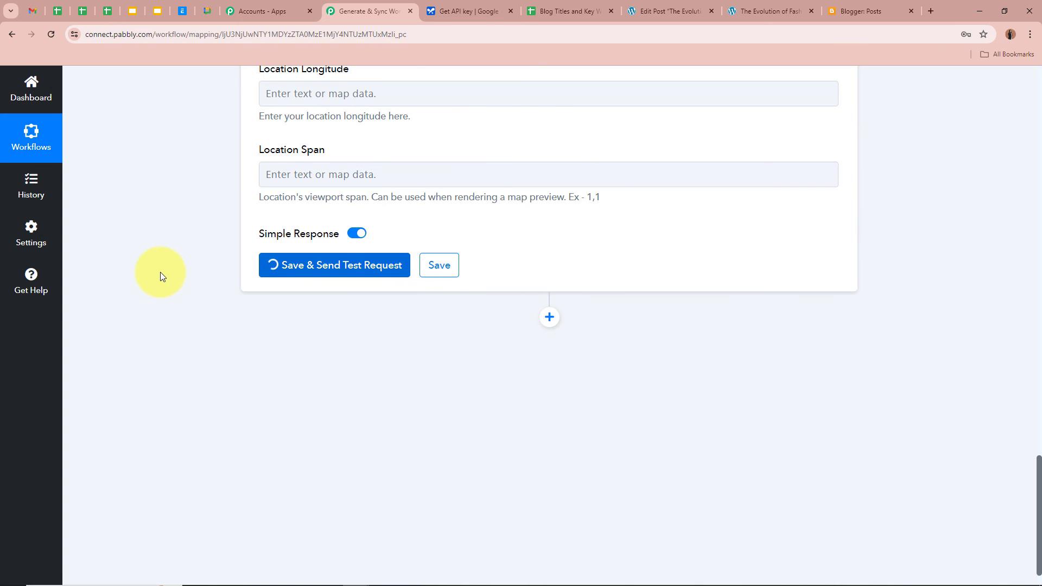
{"action": "scroll", "coordinate": [791, 261], "scroll_direction": "down", "scroll_amount": 3}
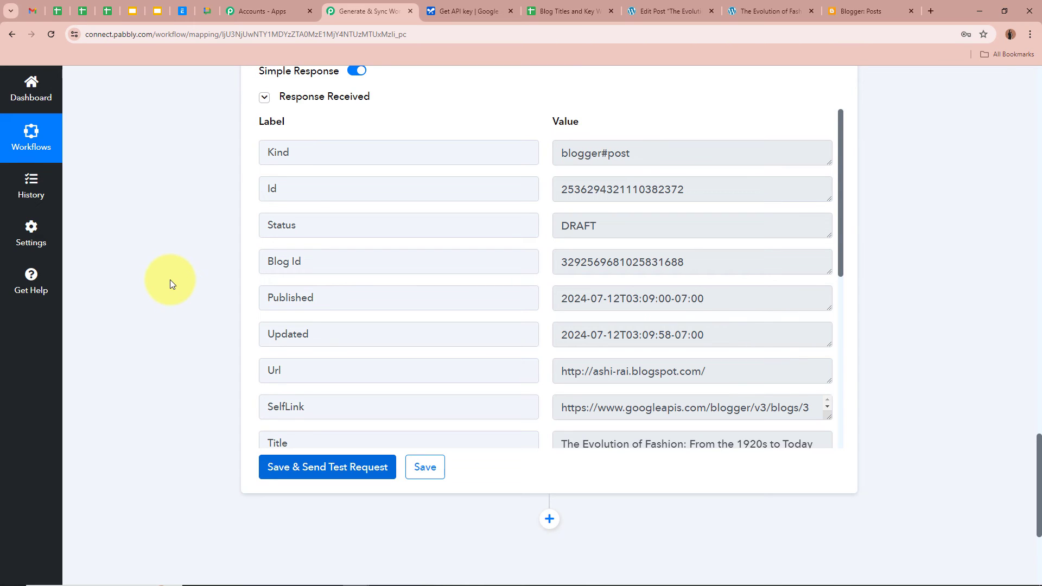
{"action": "left_click_drag", "start_coordinate": [316, 228], "coordinate": [260, 226]}
{"action": "left_click_drag", "start_coordinate": [646, 228], "coordinate": [359, 218]}
{"action": "left_click", "coordinate": [196, 274]}
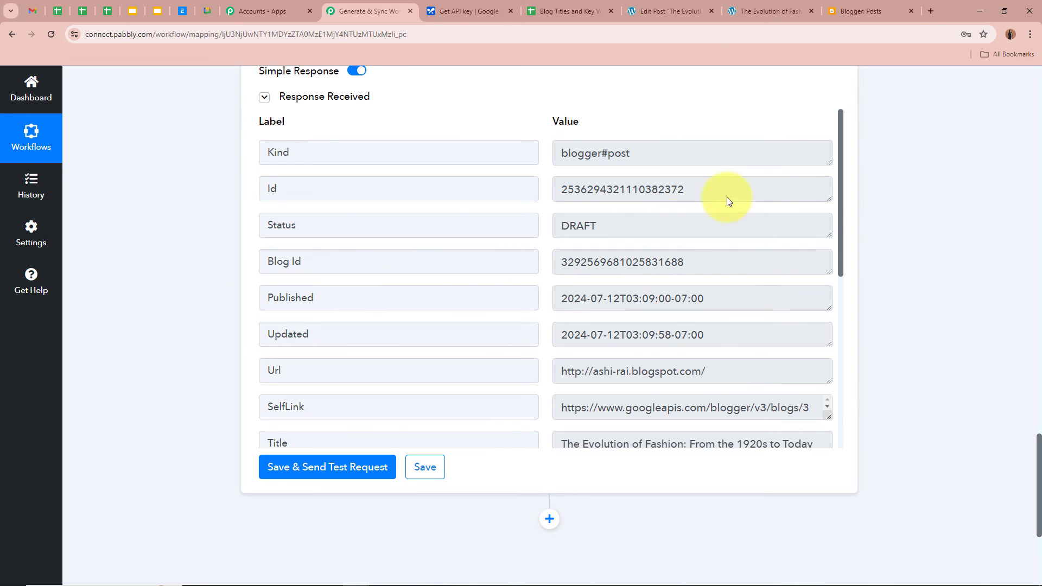
{"action": "left_click", "coordinate": [863, 11]}
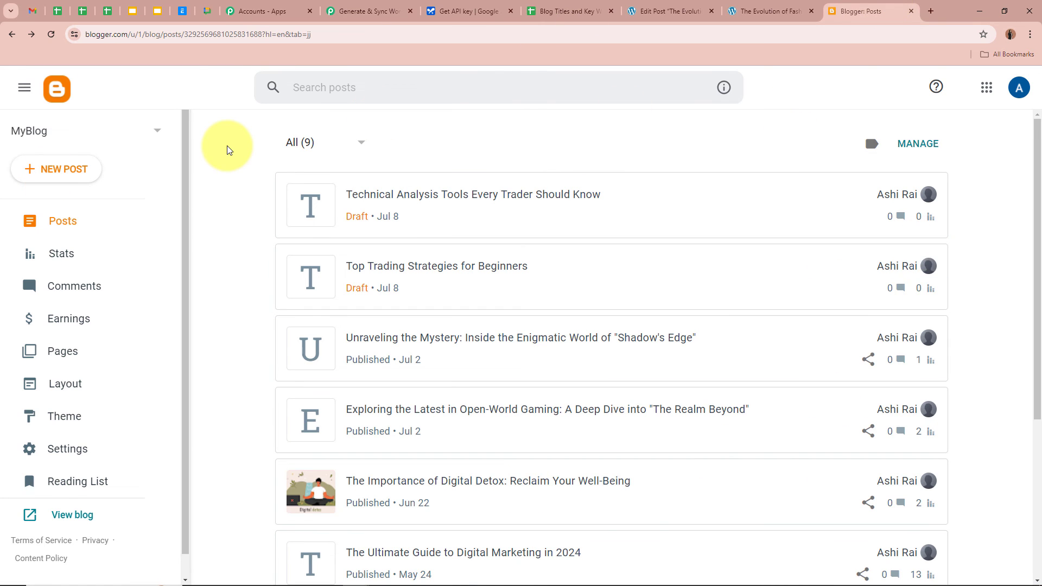
Refresh Blogger's posts, open the new fashion draft, and scroll through its HTML article
{"action": "left_click", "coordinate": [51, 34]}
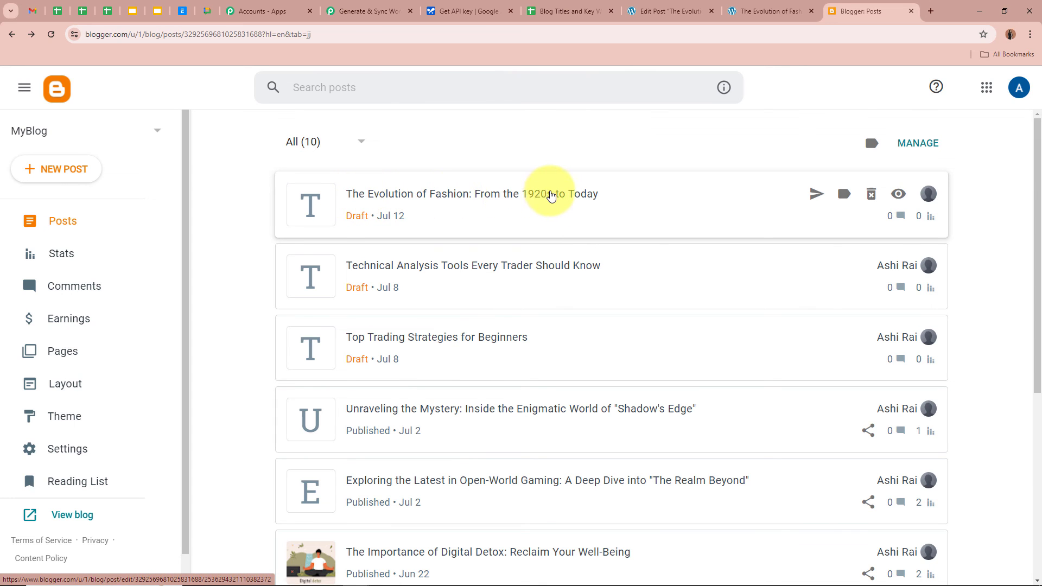
{"action": "left_click", "coordinate": [551, 195]}
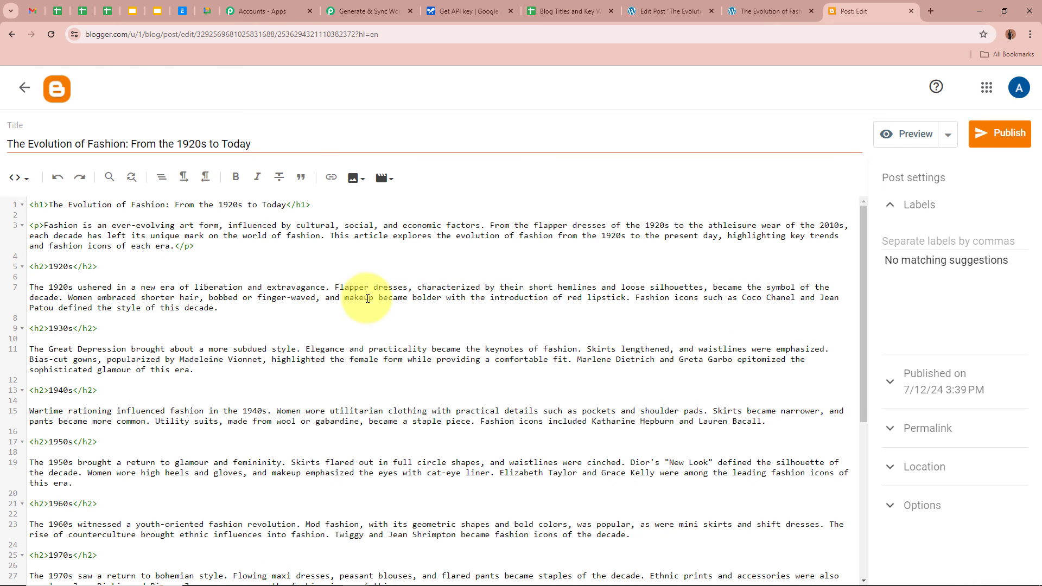
{"action": "left_click_drag", "start_coordinate": [12, 137], "coordinate": [349, 136]}
{"action": "left_click", "coordinate": [351, 136]}
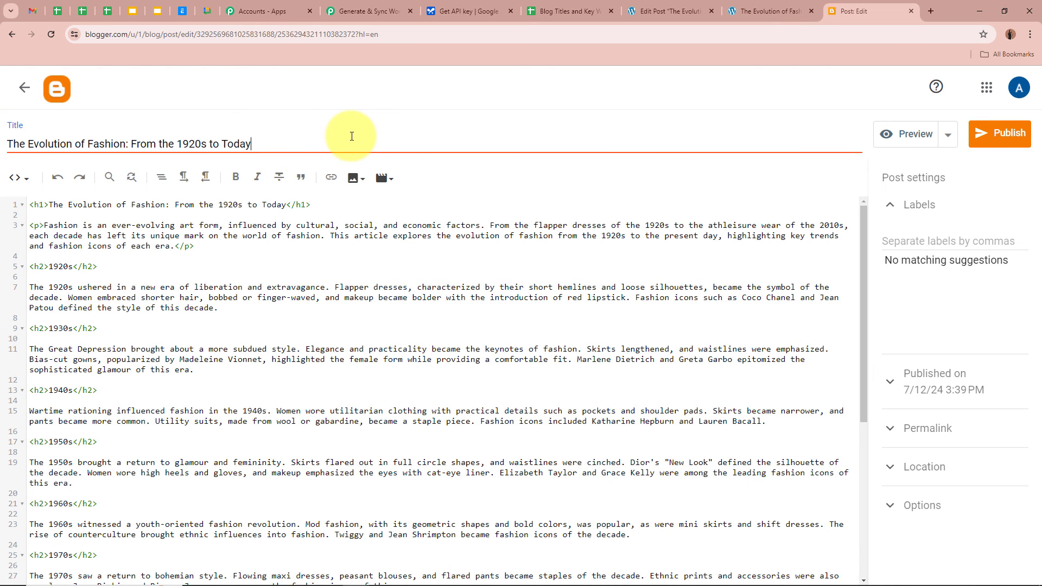
{"action": "scroll", "coordinate": [531, 438], "scroll_direction": "down", "scroll_amount": 5}
{"action": "scroll", "coordinate": [585, 442], "scroll_direction": "up", "scroll_amount": 5}
{"action": "scroll", "coordinate": [584, 442], "scroll_direction": "down", "scroll_amount": 5}
{"action": "scroll", "coordinate": [588, 438], "scroll_direction": "up", "scroll_amount": 5}
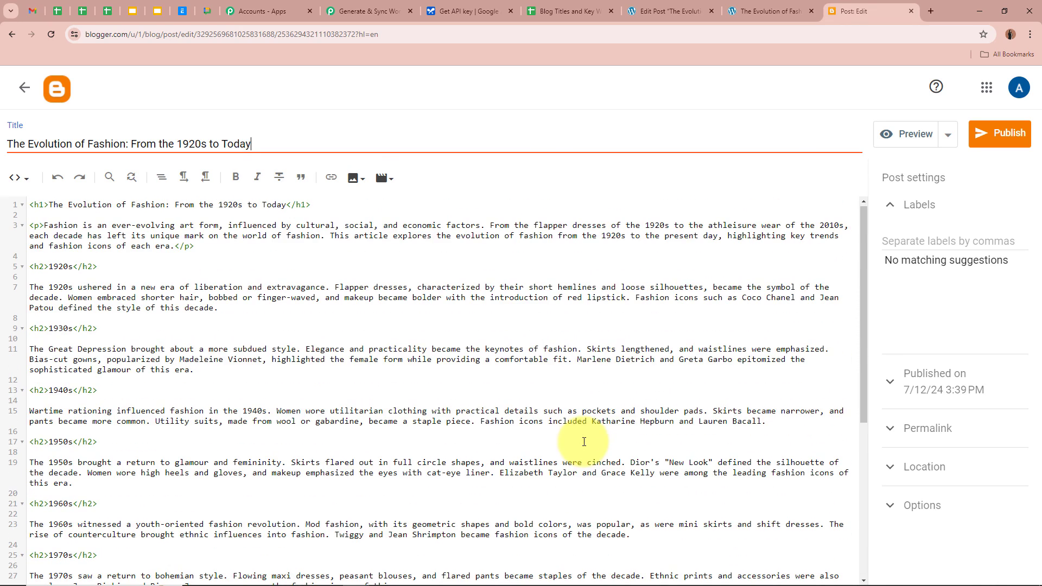
Preview the fashion draft as a rendered blog page and scroll through its decade sections
{"action": "left_click", "coordinate": [916, 136]}
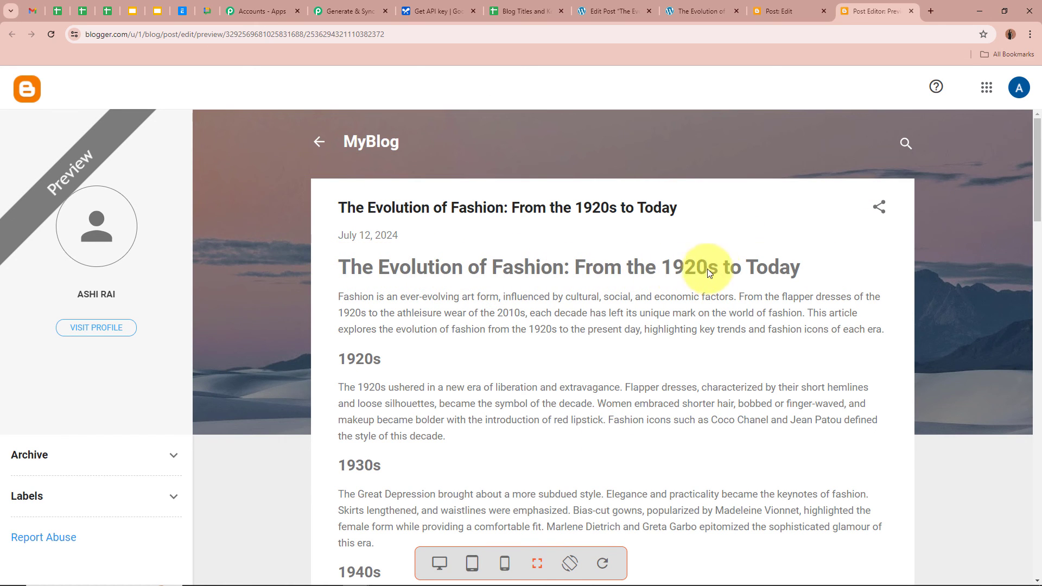
{"action": "scroll", "coordinate": [793, 269], "scroll_direction": "down", "scroll_amount": 15}
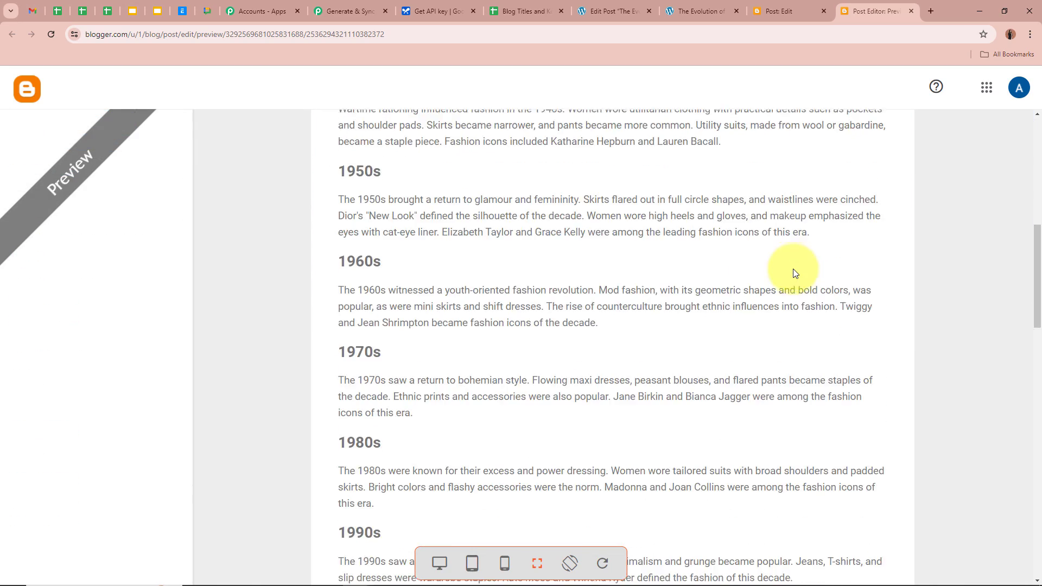
{"action": "scroll", "coordinate": [793, 269], "scroll_direction": "down", "scroll_amount": 5}
{"action": "scroll", "coordinate": [793, 269], "scroll_direction": "up", "scroll_amount": 20}
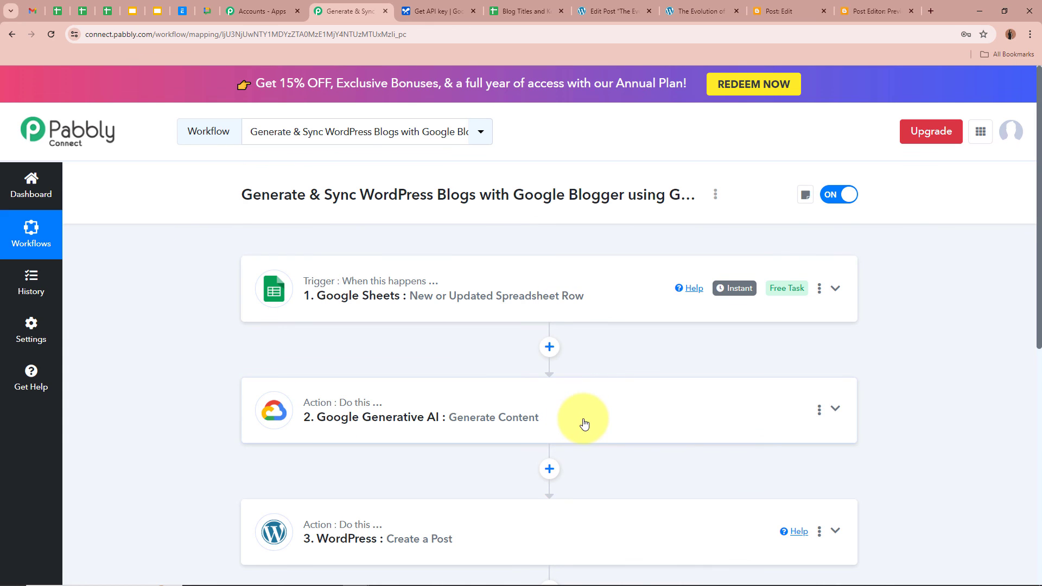
{"action": "scroll", "coordinate": [625, 414], "scroll_direction": "down", "scroll_amount": 3}
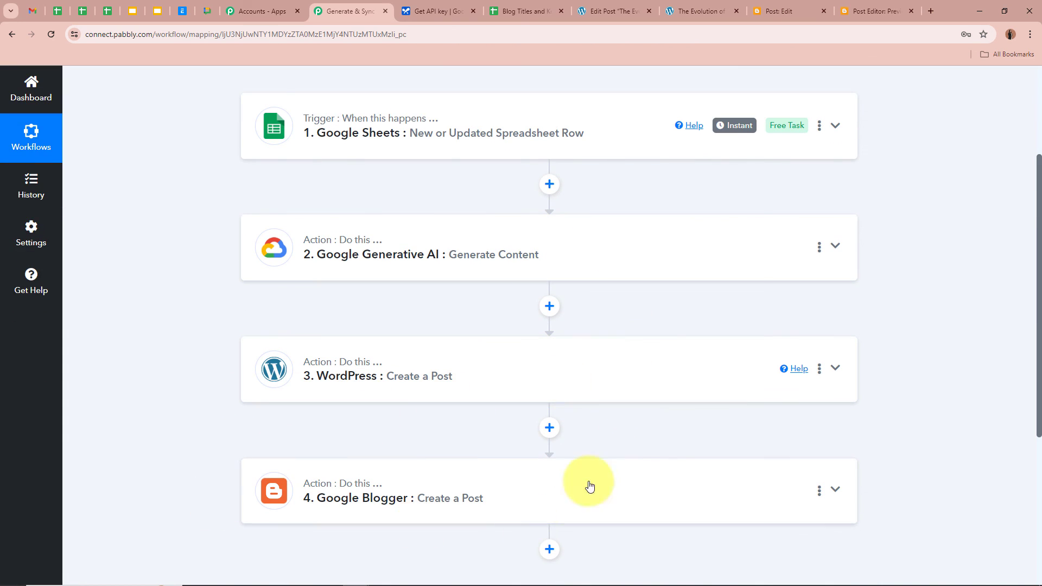
{"action": "scroll", "coordinate": [667, 443], "scroll_direction": "up", "scroll_amount": 3}
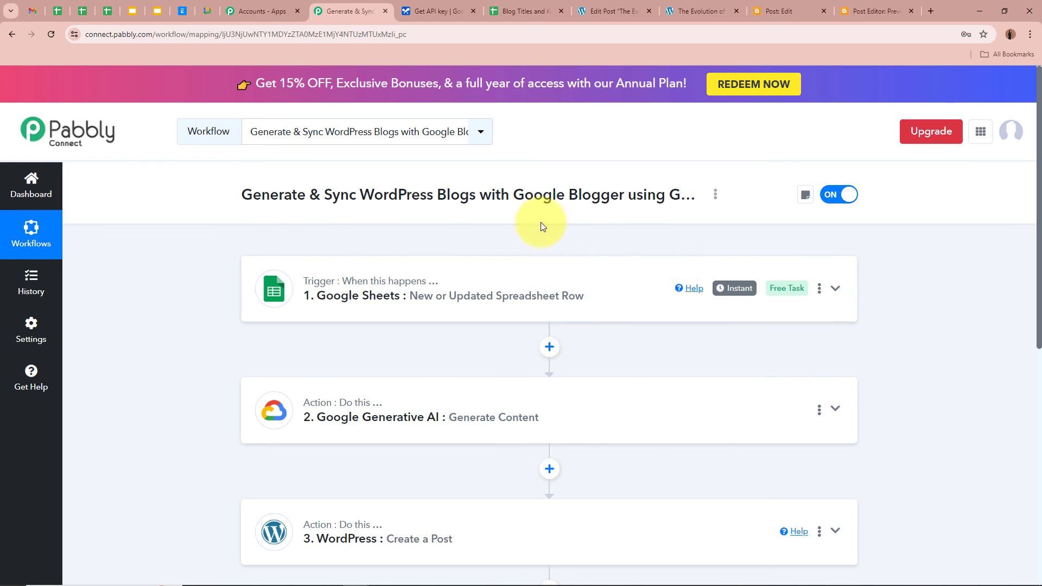
{"action": "scroll", "coordinate": [308, 233], "scroll_direction": "down", "scroll_amount": 1}
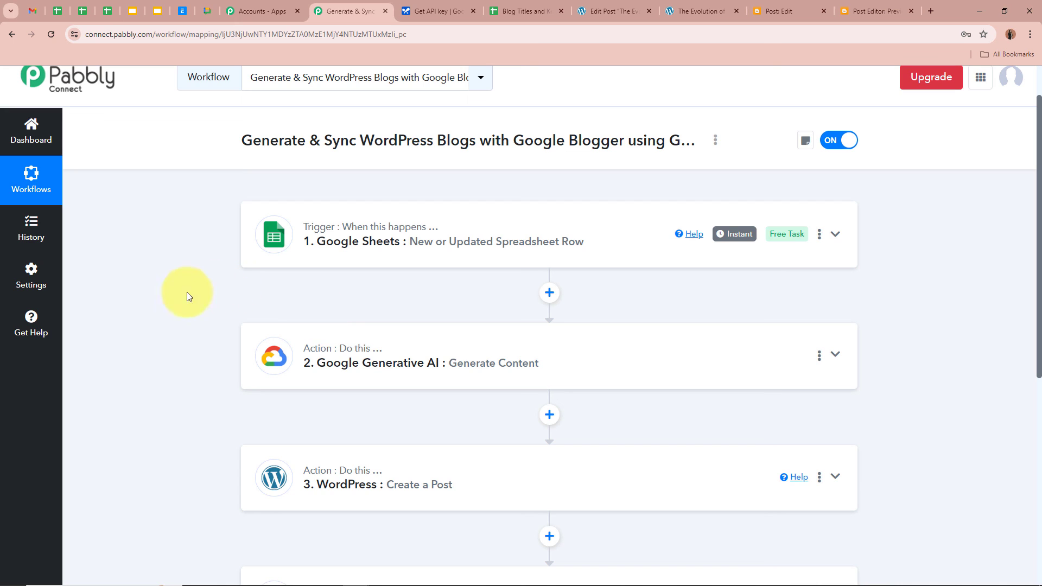
{"action": "scroll", "coordinate": [162, 304], "scroll_direction": "down", "scroll_amount": 4}
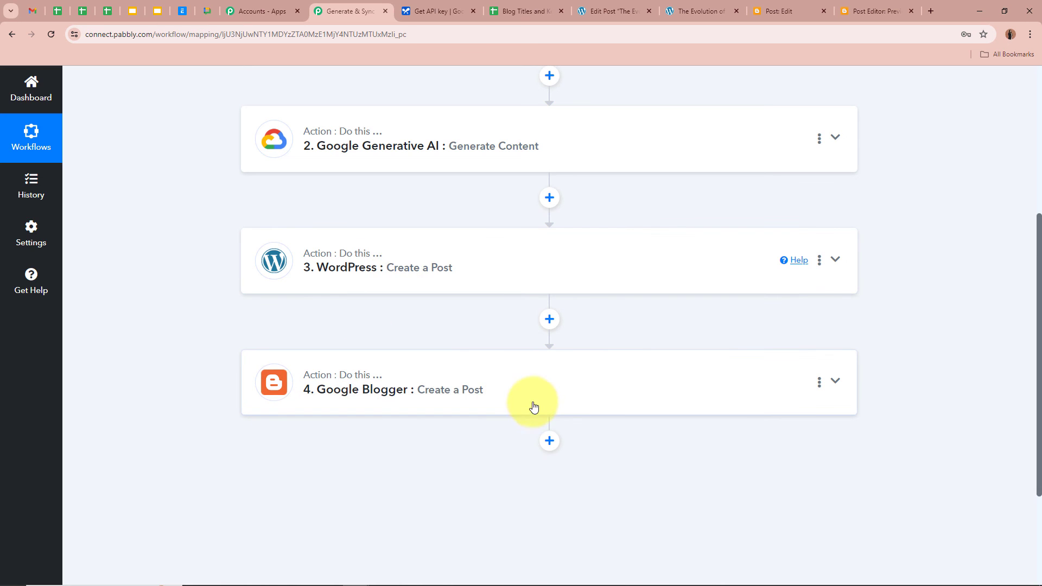
{"action": "scroll", "coordinate": [707, 349], "scroll_direction": "up", "scroll_amount": 5}
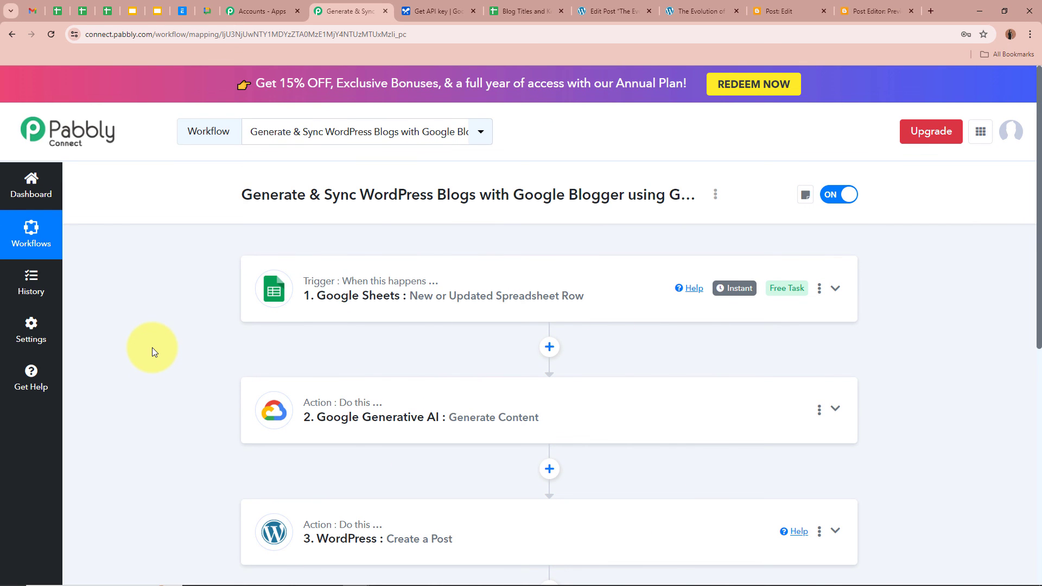